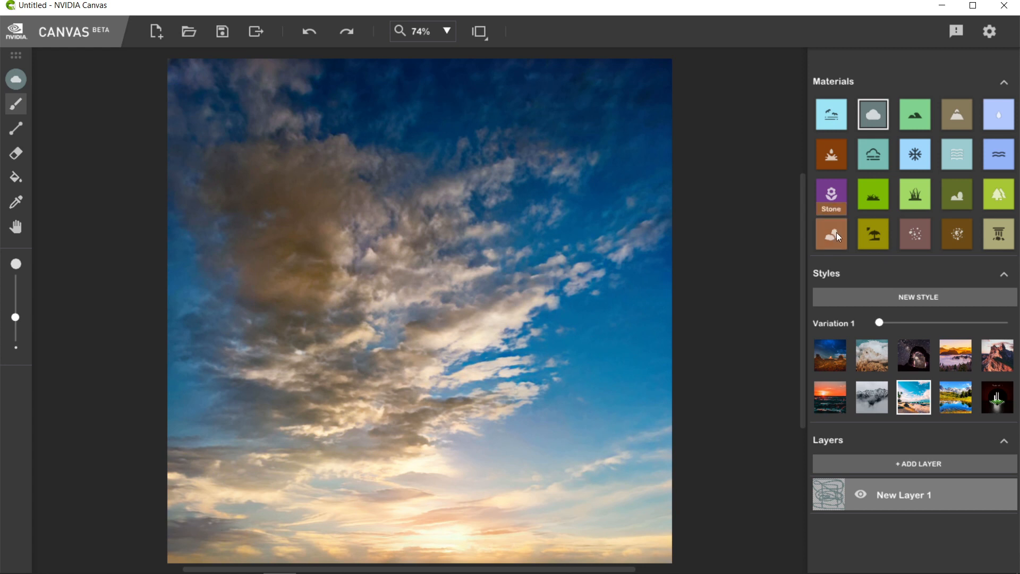
# Paint a low ground strip along the canvas's bottom edge and cover the clouds above it with Sky using a larger brush.
pyautogui.moveTo(189, 564)
pyautogui.mouseDown()
pyautogui.moveTo(213, 563)
pyautogui.moveTo(199, 554)
pyautogui.moveTo(369, 558)
pyautogui.moveTo(198, 529)
pyautogui.moveTo(184, 534)
pyautogui.moveTo(589, 552)
pyautogui.moveTo(666, 507)
pyautogui.mouseUp()
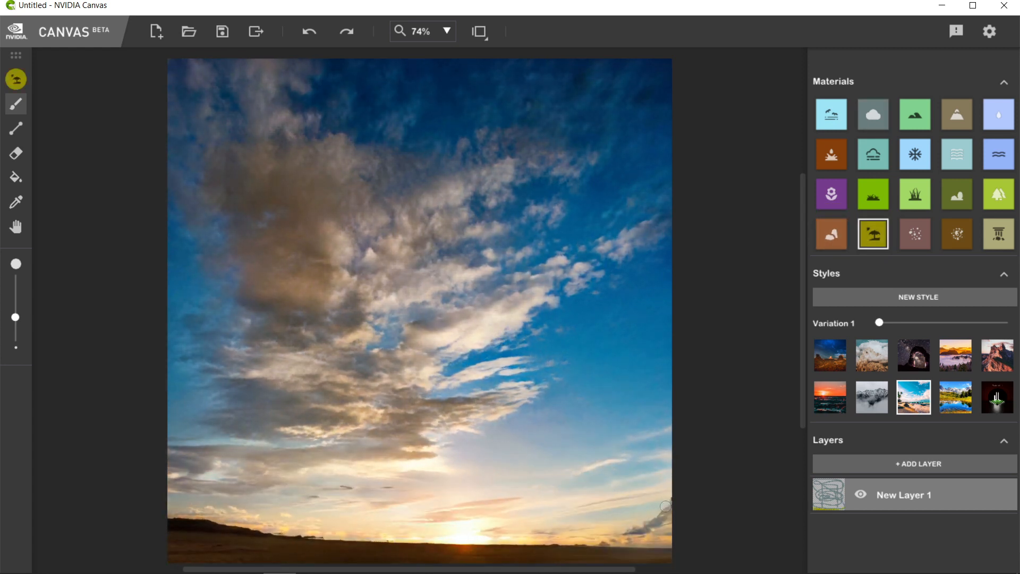
pyautogui.moveTo(605, 537); pyautogui.dragTo(633, 540)
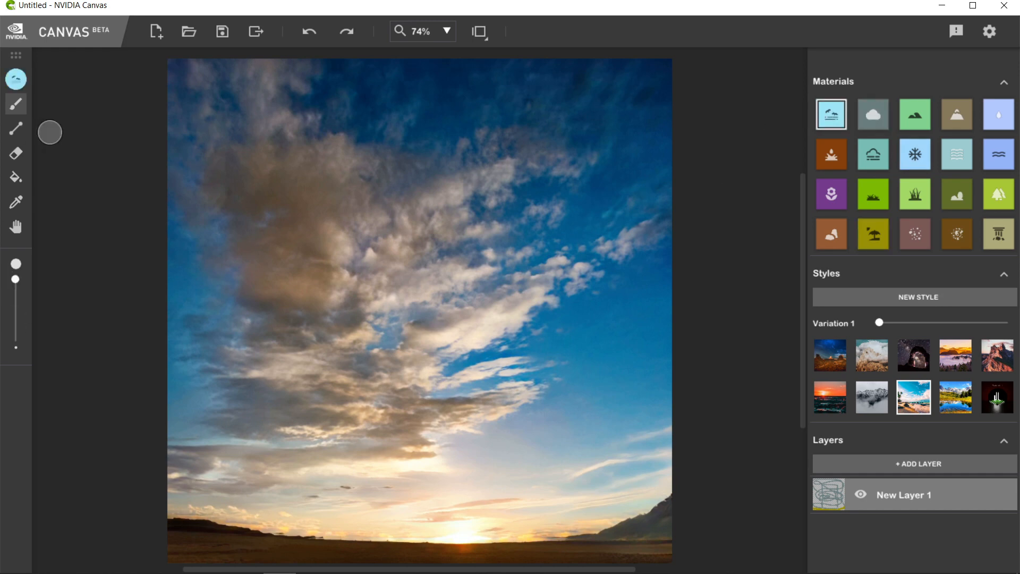
pyautogui.moveTo(50, 132)
pyautogui.mouseDown()
pyautogui.moveTo(793, 140)
pyautogui.moveTo(449, 230)
pyautogui.moveTo(689, 426)
pyautogui.moveTo(321, 375)
pyautogui.moveTo(269, 349)
pyautogui.moveTo(620, 317)
pyautogui.mouseUp()
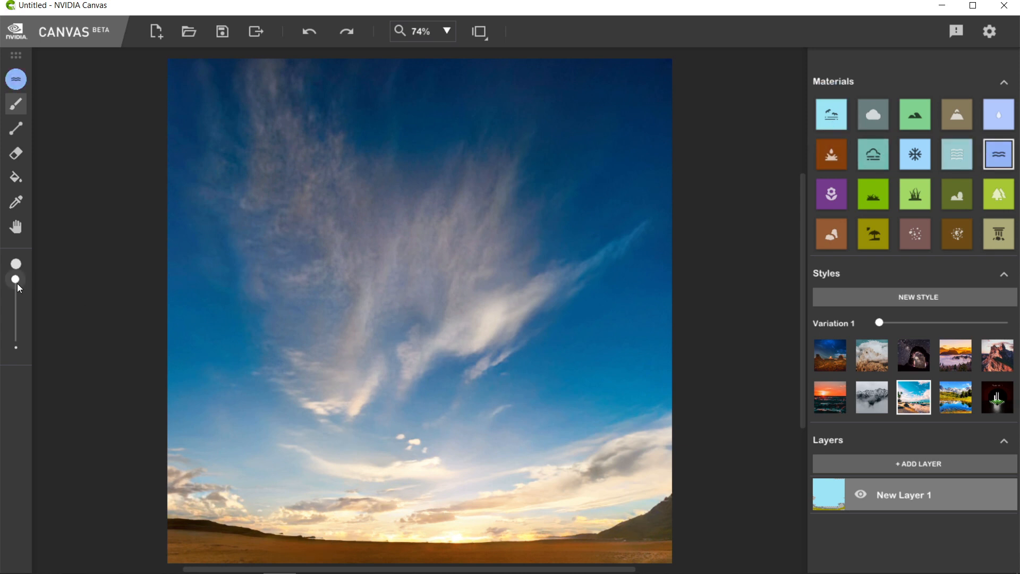
# Paint water across the lower third of the canvas up to a level horizon, reducing the brush size for the finer strokes.
pyautogui.moveTo(255, 536); pyautogui.dragTo(459, 550)
pyautogui.moveTo(16, 337); pyautogui.dragTo(17, 317)
pyautogui.moveTo(352, 541)
pyautogui.mouseDown()
pyautogui.moveTo(573, 531)
pyautogui.moveTo(297, 526)
pyautogui.moveTo(621, 507)
pyautogui.moveTo(297, 505)
pyautogui.moveTo(550, 497)
pyautogui.moveTo(191, 483)
pyautogui.moveTo(627, 481)
pyautogui.moveTo(519, 512)
pyautogui.mouseUp()
pyautogui.moveTo(259, 504)
pyautogui.mouseDown()
pyautogui.moveTo(170, 469)
pyautogui.moveTo(512, 458)
pyautogui.moveTo(659, 441)
pyautogui.moveTo(542, 463)
pyautogui.moveTo(261, 452)
pyautogui.moveTo(256, 430)
pyautogui.moveTo(599, 417)
pyautogui.moveTo(148, 409)
pyautogui.mouseUp()
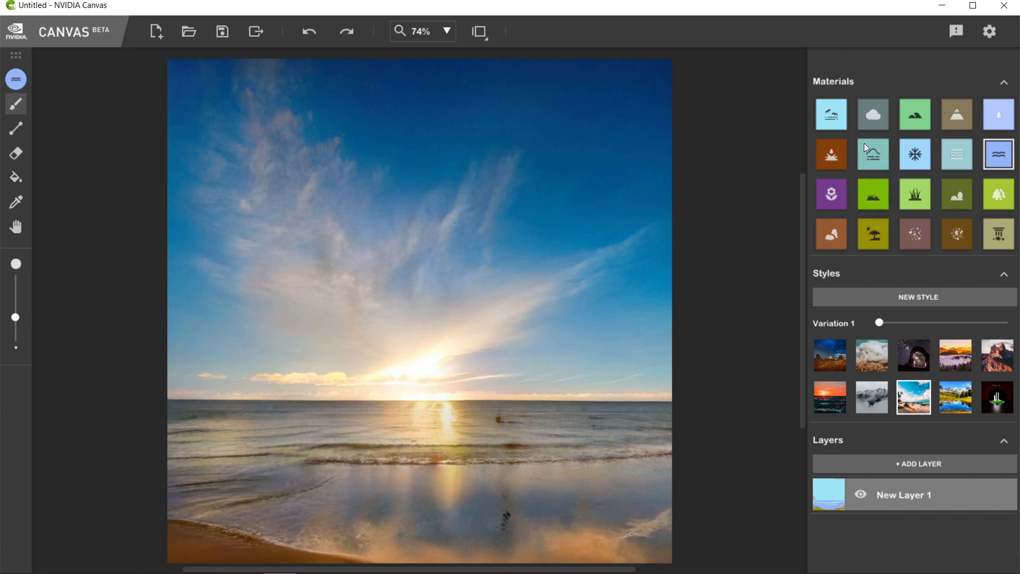
# Paint a large floating rocky mass with an arch across the upper sky using the dark brown ground material.
pyautogui.click(956, 234)
pyautogui.moveTo(546, 169)
pyautogui.mouseDown()
pyautogui.moveTo(622, 164)
pyautogui.moveTo(538, 166)
pyautogui.mouseUp()
pyautogui.moveTo(354, 236)
pyautogui.mouseDown()
pyautogui.moveTo(478, 242)
pyautogui.moveTo(508, 274)
pyautogui.moveTo(659, 264)
pyautogui.moveTo(532, 267)
pyautogui.moveTo(335, 230)
pyautogui.moveTo(273, 231)
pyautogui.moveTo(359, 219)
pyautogui.moveTo(468, 156)
pyautogui.moveTo(393, 126)
pyautogui.moveTo(428, 148)
pyautogui.moveTo(385, 183)
pyautogui.moveTo(598, 204)
pyautogui.mouseUp()
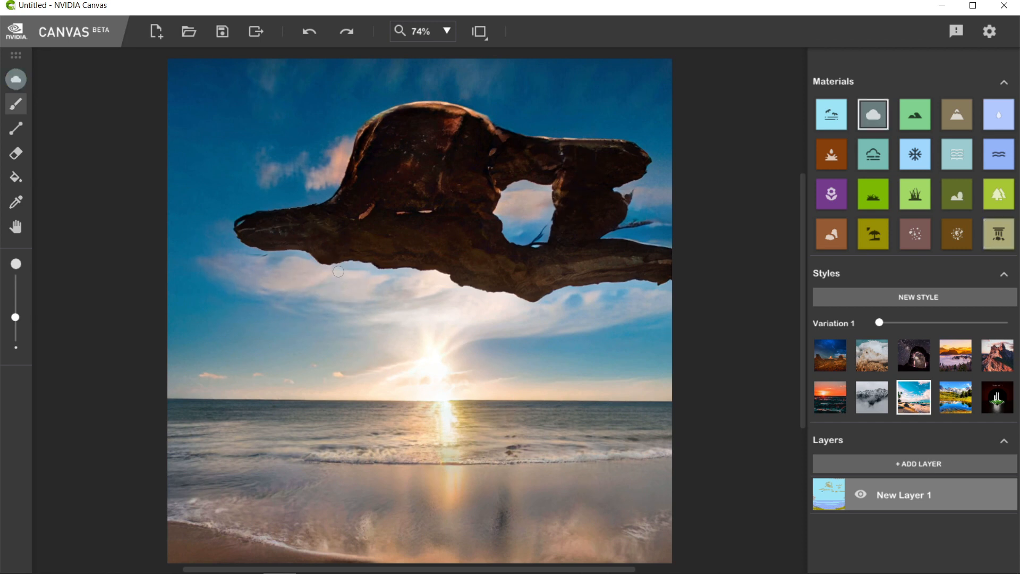
# Paint clouds below, above and beside the floating rock, plus small scattered clouds low over the horizon.
pyautogui.moveTo(339, 271)
pyautogui.mouseDown()
pyautogui.moveTo(613, 291)
pyautogui.moveTo(646, 246)
pyautogui.mouseUp()
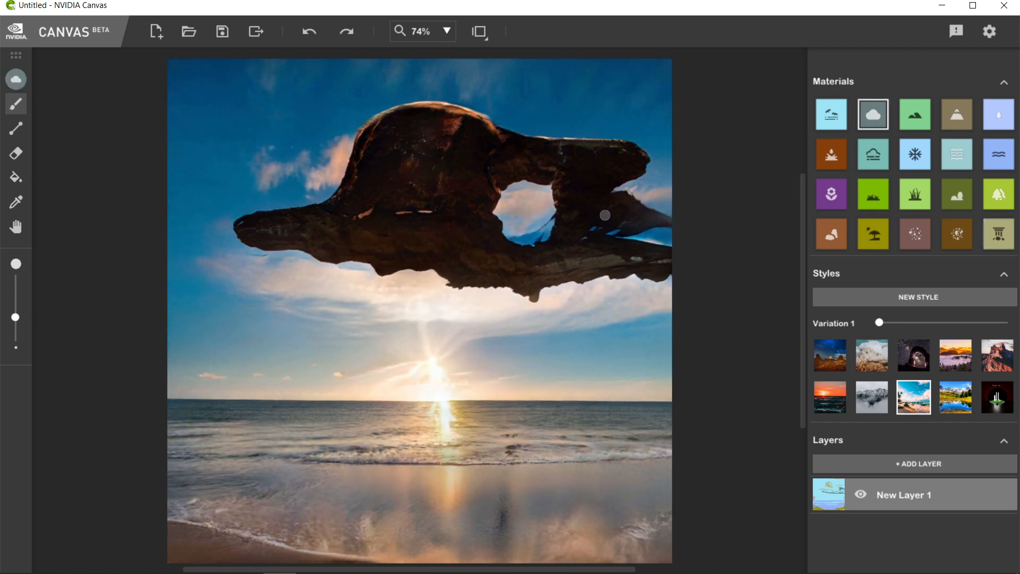
pyautogui.moveTo(577, 104); pyautogui.dragTo(484, 120)
pyautogui.moveTo(298, 157); pyautogui.dragTo(196, 194)
pyautogui.moveTo(183, 323); pyautogui.dragTo(245, 309)
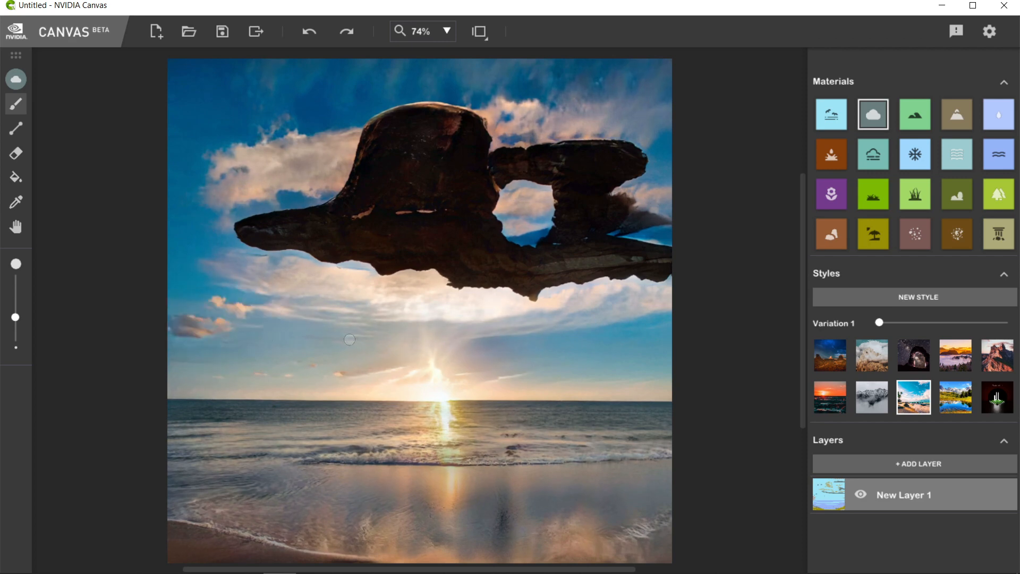
pyautogui.moveTo(349, 339); pyautogui.dragTo(269, 348)
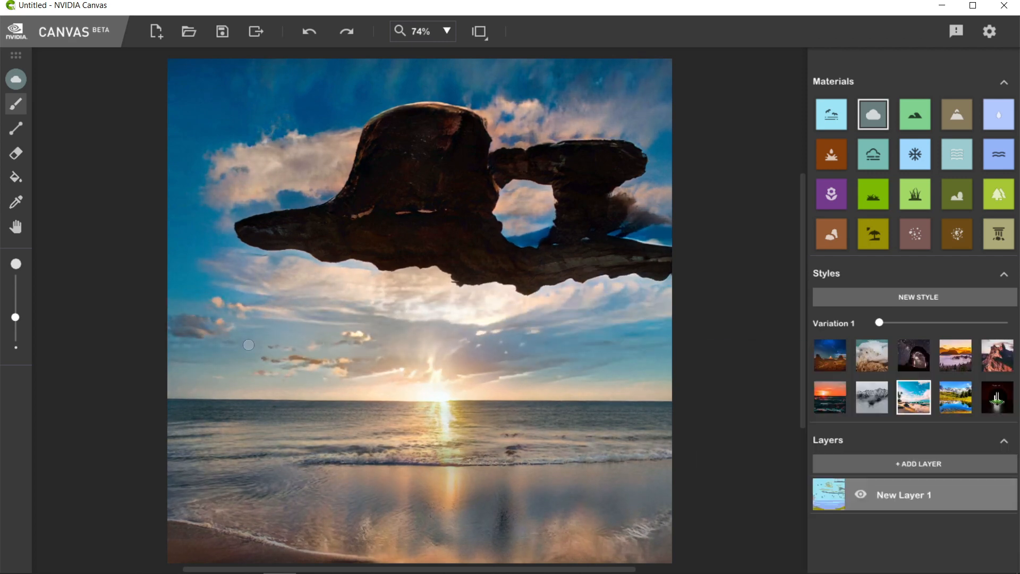
# Paint fog over the floating rock and along the sea horizon.
pyautogui.moveTo(328, 265)
pyautogui.mouseDown()
pyautogui.moveTo(246, 234)
pyautogui.moveTo(352, 219)
pyautogui.moveTo(356, 238)
pyautogui.moveTo(276, 240)
pyautogui.moveTo(660, 265)
pyautogui.moveTo(619, 218)
pyautogui.moveTo(647, 144)
pyautogui.moveTo(512, 132)
pyautogui.moveTo(426, 92)
pyautogui.moveTo(368, 132)
pyautogui.moveTo(413, 117)
pyautogui.moveTo(436, 157)
pyautogui.moveTo(469, 170)
pyautogui.moveTo(453, 184)
pyautogui.moveTo(480, 203)
pyautogui.moveTo(589, 159)
pyautogui.moveTo(596, 140)
pyautogui.moveTo(635, 152)
pyautogui.moveTo(338, 212)
pyautogui.mouseUp()
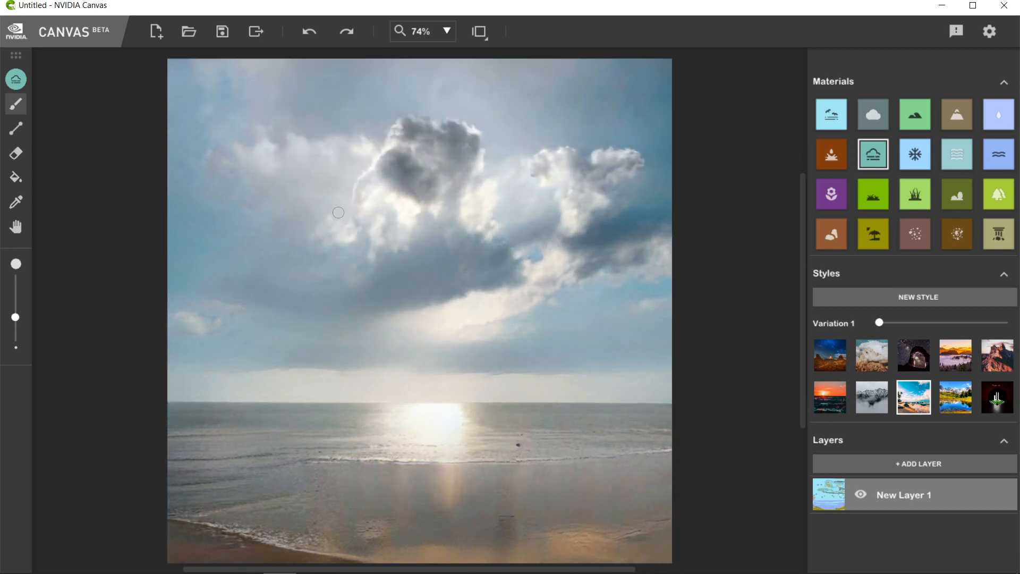
pyautogui.moveTo(329, 404)
pyautogui.mouseDown()
pyautogui.moveTo(643, 401)
pyautogui.moveTo(200, 416)
pyautogui.moveTo(521, 428)
pyautogui.mouseUp()
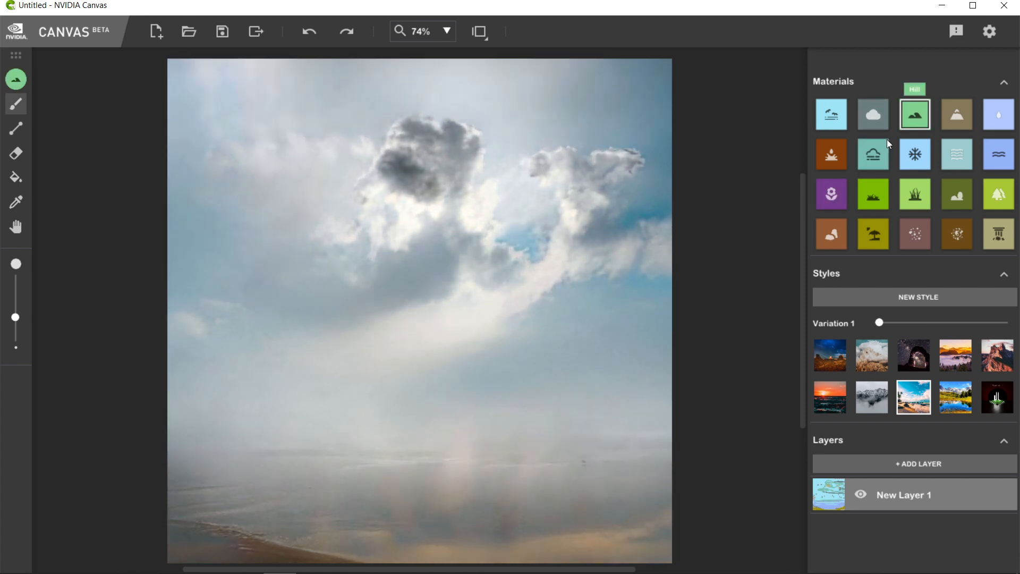
# Paint slopes on both sides of the water with the Hill material and add more strokes across the cloudy sky.
pyautogui.moveTo(210, 464)
pyautogui.mouseDown()
pyautogui.moveTo(239, 375)
pyautogui.moveTo(183, 324)
pyautogui.moveTo(308, 431)
pyautogui.mouseUp()
pyautogui.moveTo(615, 354)
pyautogui.mouseDown()
pyautogui.moveTo(484, 418)
pyautogui.moveTo(631, 343)
pyautogui.moveTo(682, 281)
pyautogui.moveTo(661, 416)
pyautogui.moveTo(576, 442)
pyautogui.mouseUp()
pyautogui.moveTo(257, 170)
pyautogui.mouseDown()
pyautogui.moveTo(257, 146)
pyautogui.moveTo(287, 125)
pyautogui.moveTo(271, 100)
pyautogui.mouseUp()
pyautogui.moveTo(481, 117)
pyautogui.mouseDown()
pyautogui.moveTo(573, 104)
pyautogui.moveTo(608, 123)
pyautogui.moveTo(679, 129)
pyautogui.mouseUp()
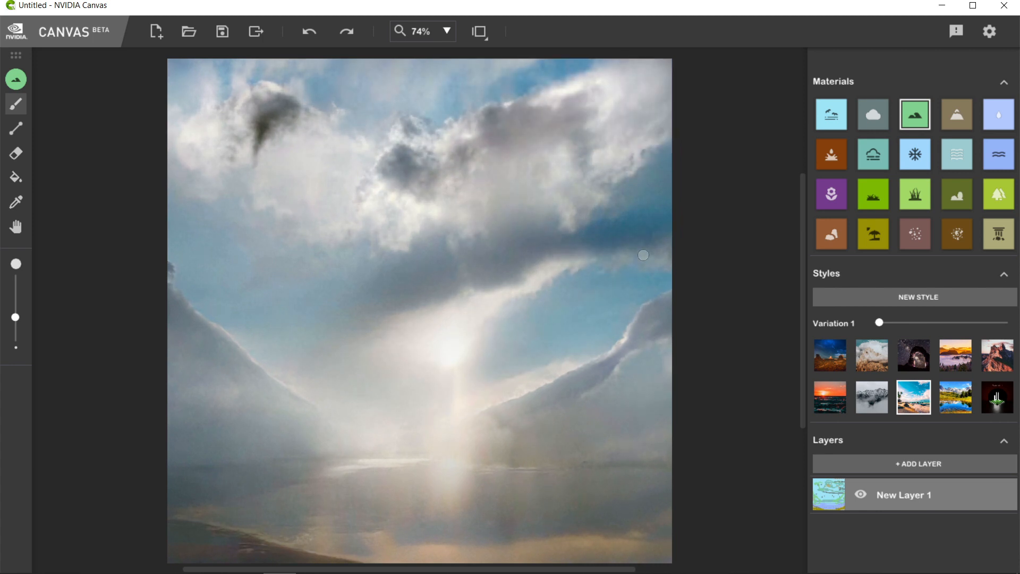
pyautogui.moveTo(643, 255)
pyautogui.mouseDown()
pyautogui.moveTo(310, 291)
pyautogui.moveTo(275, 276)
pyautogui.moveTo(469, 258)
pyautogui.mouseUp()
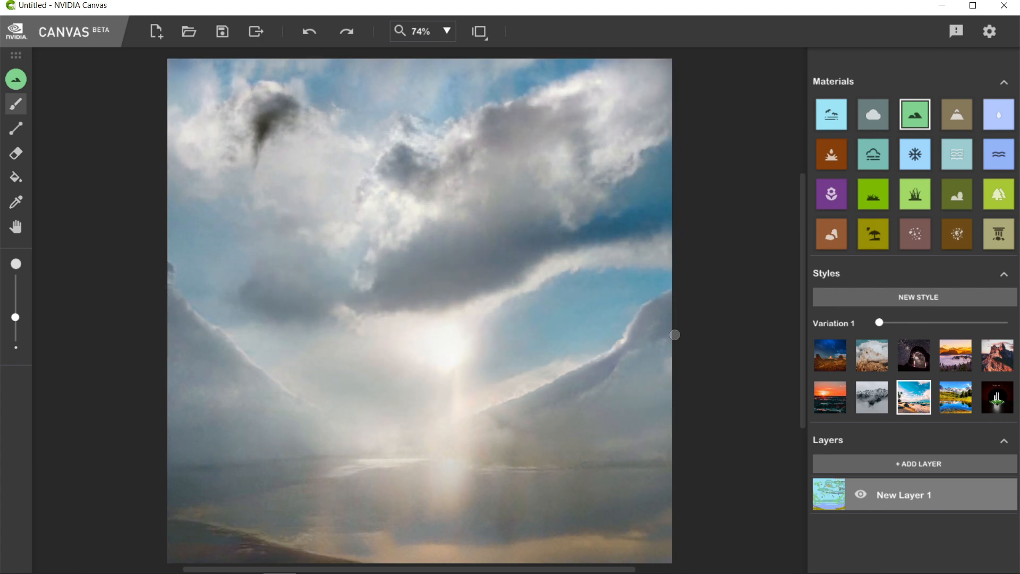
# Paint grass along the near shore and up the lower-right bank, and cover the dark patch in the upper-left sky with clouds.
pyautogui.click(910, 203)
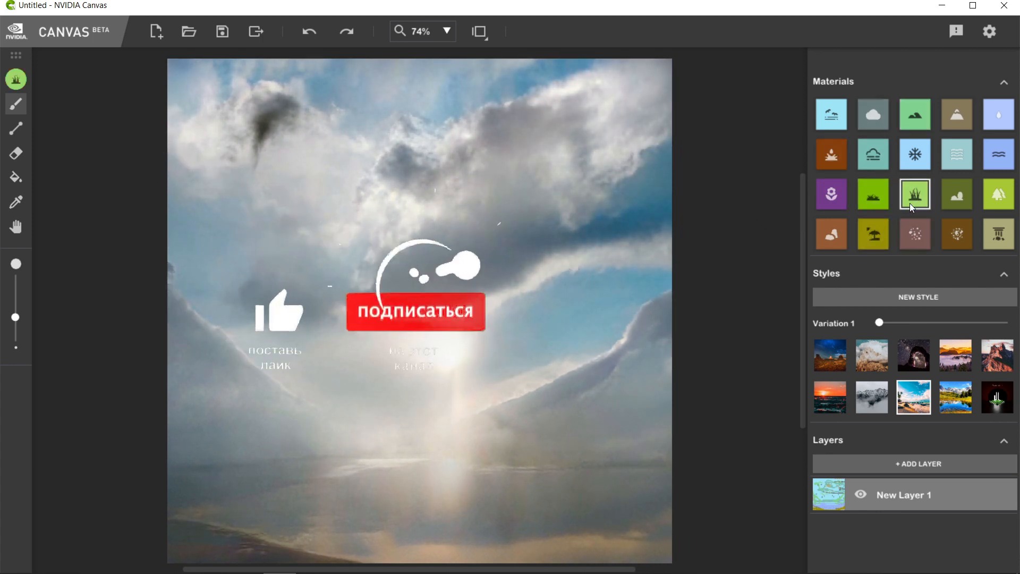
pyautogui.moveTo(174, 511); pyautogui.dragTo(237, 521)
pyautogui.moveTo(619, 498)
pyautogui.mouseDown()
pyautogui.moveTo(561, 517)
pyautogui.moveTo(497, 509)
pyautogui.moveTo(487, 538)
pyautogui.moveTo(356, 539)
pyautogui.moveTo(196, 560)
pyautogui.moveTo(168, 542)
pyautogui.mouseUp()
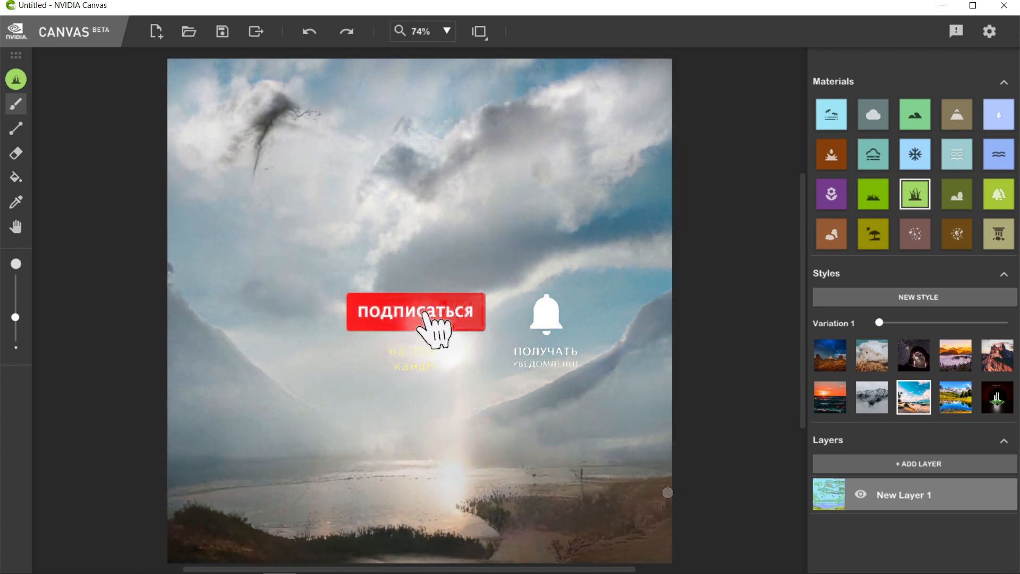
pyautogui.moveTo(667, 492)
pyautogui.mouseDown()
pyautogui.moveTo(621, 475)
pyautogui.moveTo(640, 453)
pyautogui.moveTo(616, 451)
pyautogui.mouseUp()
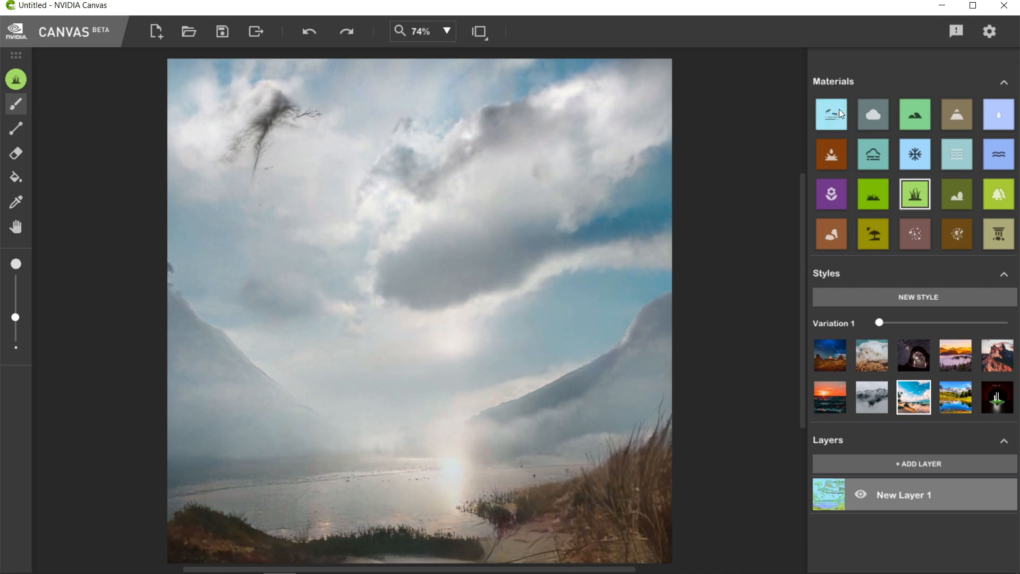
pyautogui.click(871, 115)
pyautogui.moveTo(290, 106); pyautogui.dragTo(255, 125)
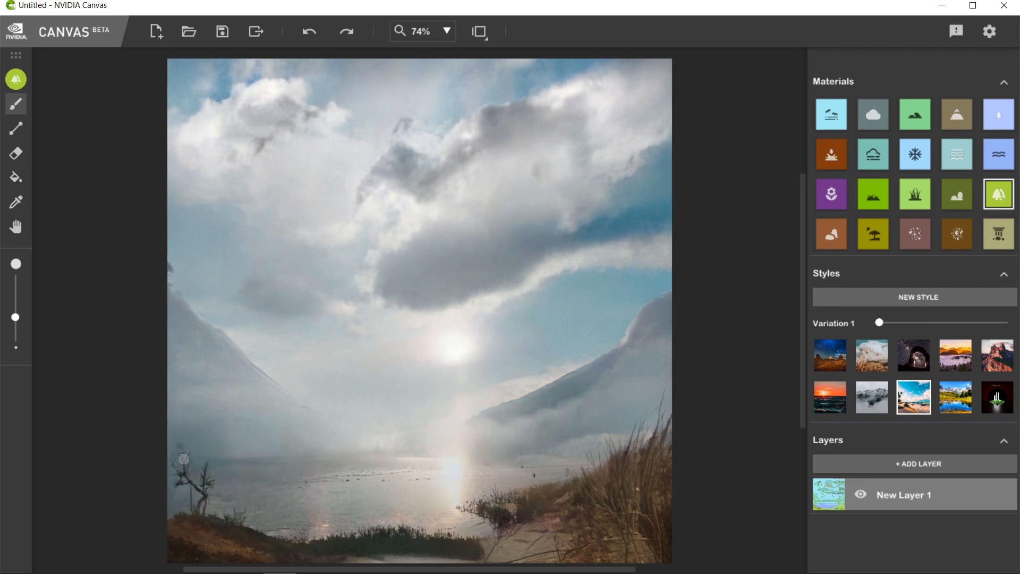
# Paint small trees along the near shore and a large tree branching inward from the canvas's right edge.
pyautogui.moveTo(300, 553); pyautogui.dragTo(386, 513)
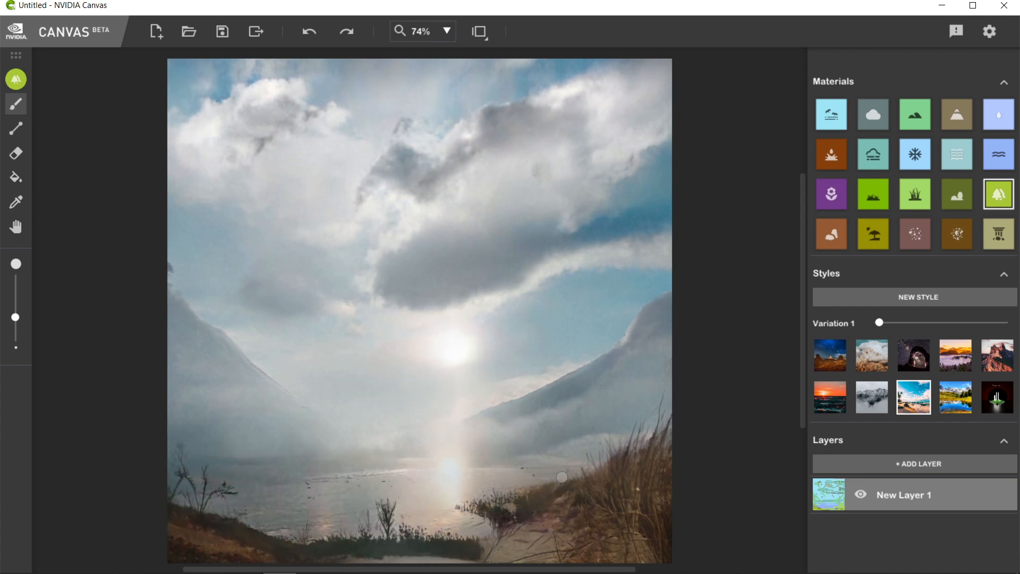
pyautogui.moveTo(660, 351)
pyautogui.mouseDown()
pyautogui.moveTo(662, 316)
pyautogui.moveTo(606, 270)
pyautogui.moveTo(644, 257)
pyautogui.mouseUp()
pyautogui.moveTo(667, 340)
pyautogui.mouseDown()
pyautogui.moveTo(629, 321)
pyautogui.moveTo(616, 352)
pyautogui.moveTo(536, 345)
pyautogui.mouseUp()
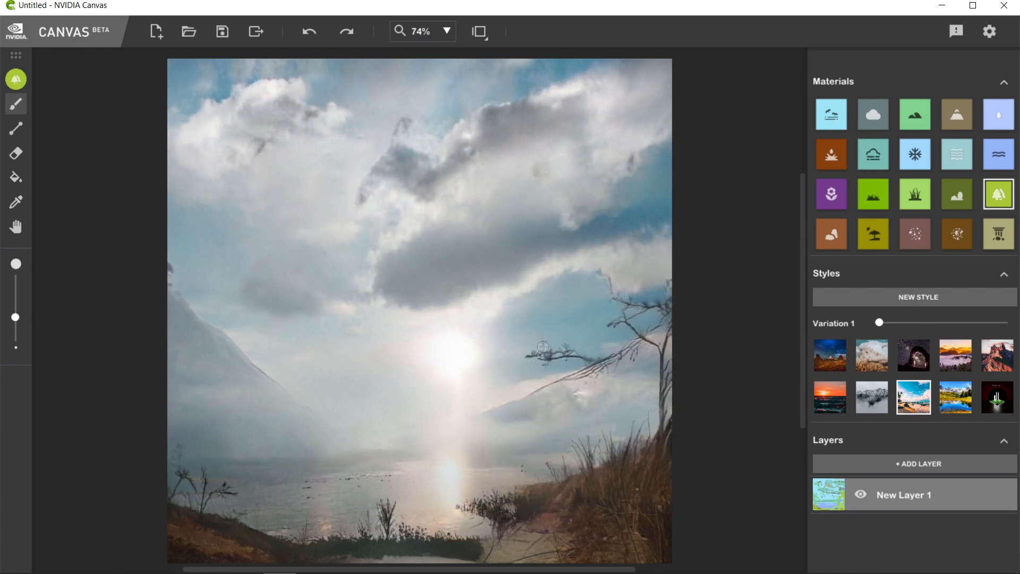
pyautogui.moveTo(630, 345); pyautogui.dragTo(571, 398)
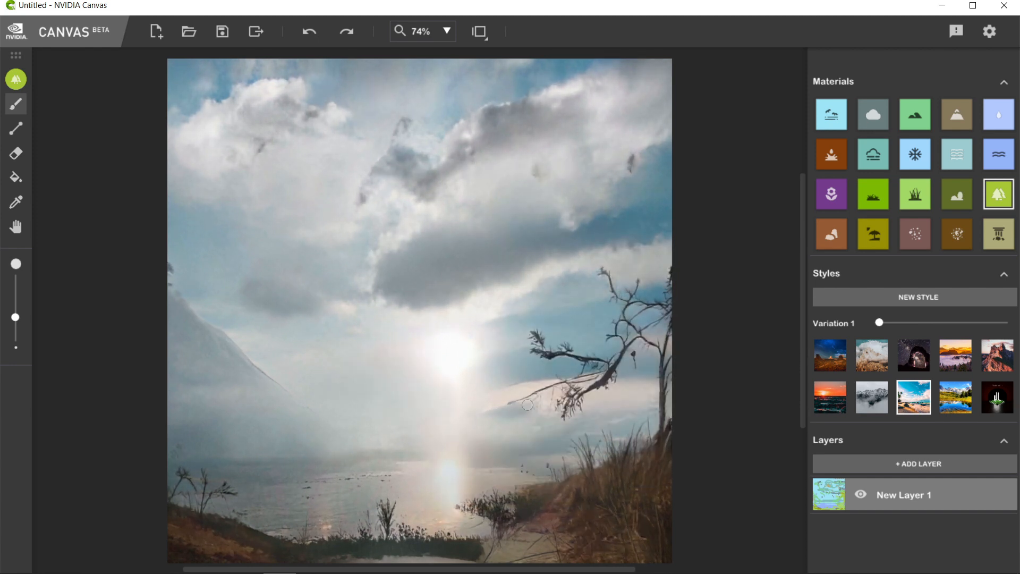
# Cover the whole landscape with cloud strokes and repaint most of the area with Sky using a larger brush.
pyautogui.moveTo(175, 71)
pyautogui.mouseDown()
pyautogui.moveTo(109, 128)
pyautogui.moveTo(611, 223)
pyautogui.moveTo(246, 330)
pyautogui.moveTo(536, 547)
pyautogui.moveTo(659, 487)
pyautogui.moveTo(200, 522)
pyautogui.moveTo(642, 335)
pyautogui.moveTo(661, 382)
pyautogui.moveTo(304, 308)
pyautogui.mouseUp()
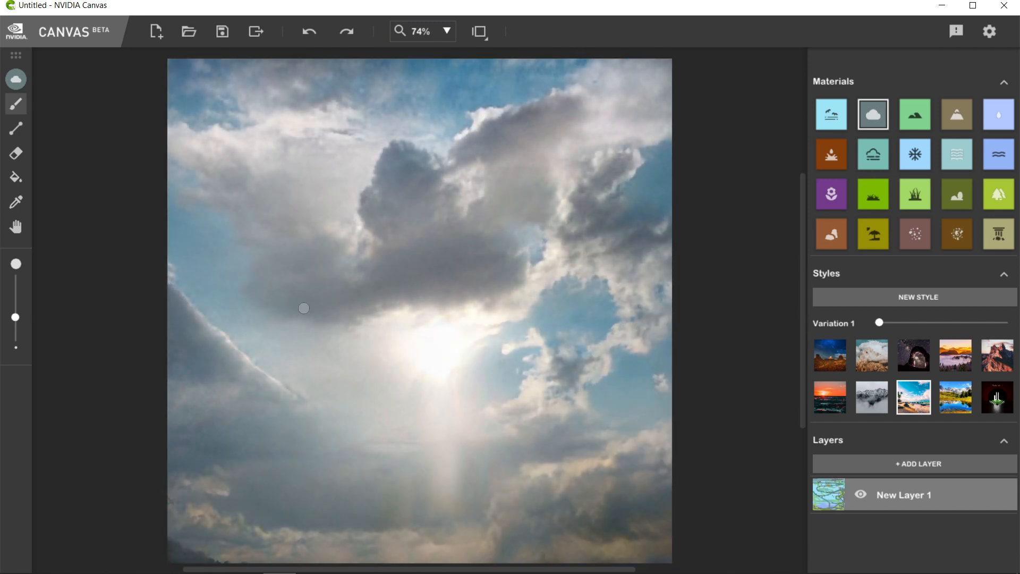
pyautogui.moveTo(344, 152)
pyautogui.mouseDown()
pyautogui.moveTo(255, 323)
pyautogui.moveTo(607, 242)
pyautogui.moveTo(631, 280)
pyautogui.moveTo(550, 397)
pyautogui.mouseUp()
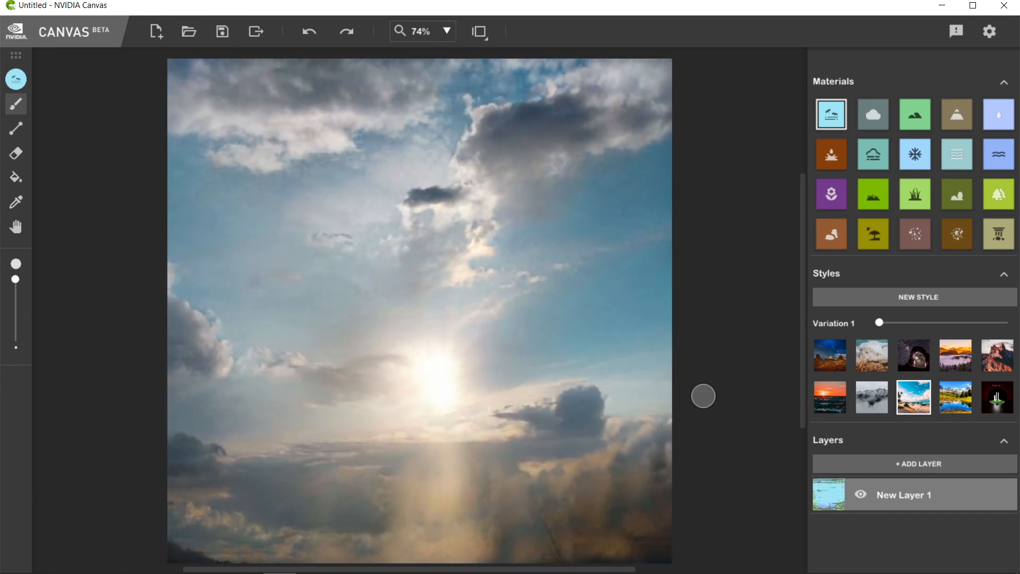
# Try other styles, apply the blue mountain-lake style, and paint over the lower clouds with Sky.
pyautogui.click(872, 355)
pyautogui.click(913, 355)
pyautogui.click(956, 397)
pyautogui.moveTo(419, 428)
pyautogui.mouseDown()
pyautogui.moveTo(157, 444)
pyautogui.moveTo(421, 412)
pyautogui.moveTo(246, 372)
pyautogui.moveTo(176, 315)
pyautogui.mouseUp()
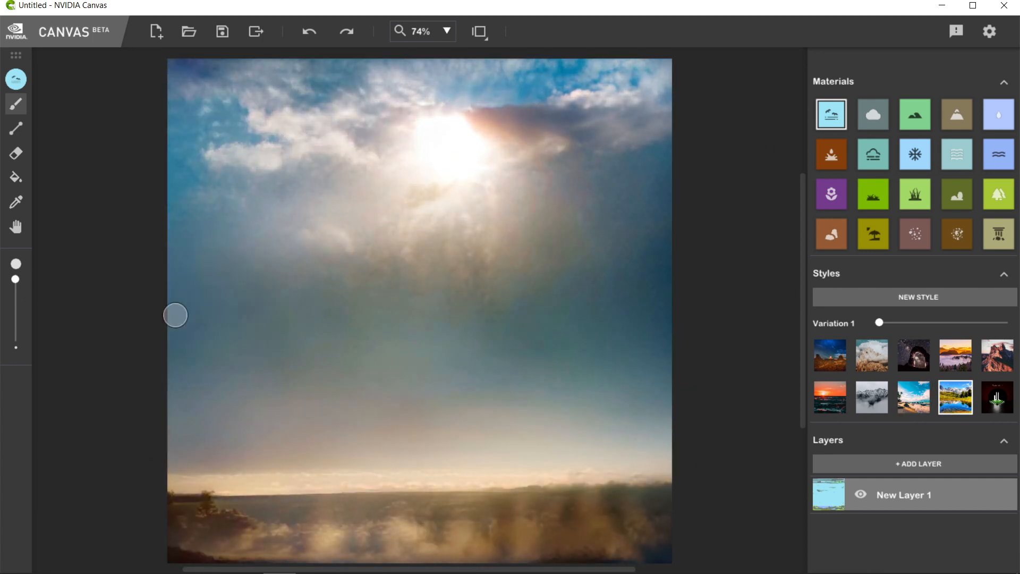
# Paint a grassy strip along the canvas's bottom edge and add Hill shapes on both sides of the horizon.
pyautogui.click(870, 196)
pyautogui.moveTo(199, 536)
pyautogui.mouseDown()
pyautogui.moveTo(444, 546)
pyautogui.moveTo(642, 509)
pyautogui.mouseUp()
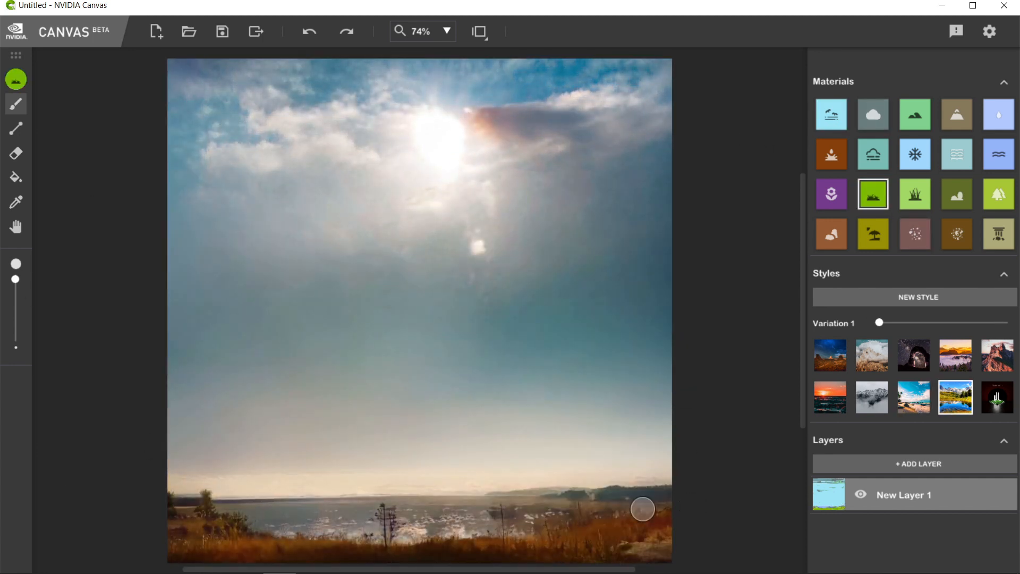
pyautogui.click(914, 115)
pyautogui.moveTo(511, 481)
pyautogui.mouseDown()
pyautogui.moveTo(596, 474)
pyautogui.moveTo(635, 485)
pyautogui.moveTo(647, 442)
pyautogui.mouseUp()
pyautogui.click(259, 455)
pyautogui.moveTo(260, 455)
pyautogui.mouseDown()
pyautogui.moveTo(413, 454)
pyautogui.moveTo(320, 382)
pyautogui.moveTo(287, 382)
pyautogui.moveTo(529, 391)
pyautogui.moveTo(581, 358)
pyautogui.moveTo(580, 300)
pyautogui.moveTo(358, 307)
pyautogui.moveTo(337, 297)
pyautogui.moveTo(468, 260)
pyautogui.moveTo(574, 213)
pyautogui.moveTo(226, 207)
pyautogui.moveTo(309, 222)
pyautogui.mouseUp()
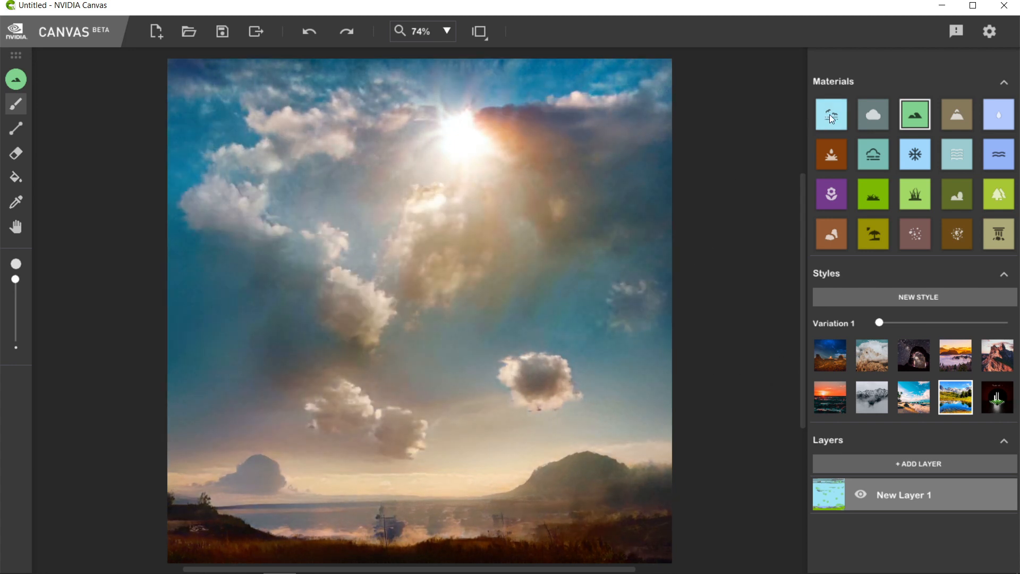
# Paint a field of tall grass over the lower half of the canvas, leaving gaps for patches of water.
pyautogui.click(916, 240)
pyautogui.click(915, 194)
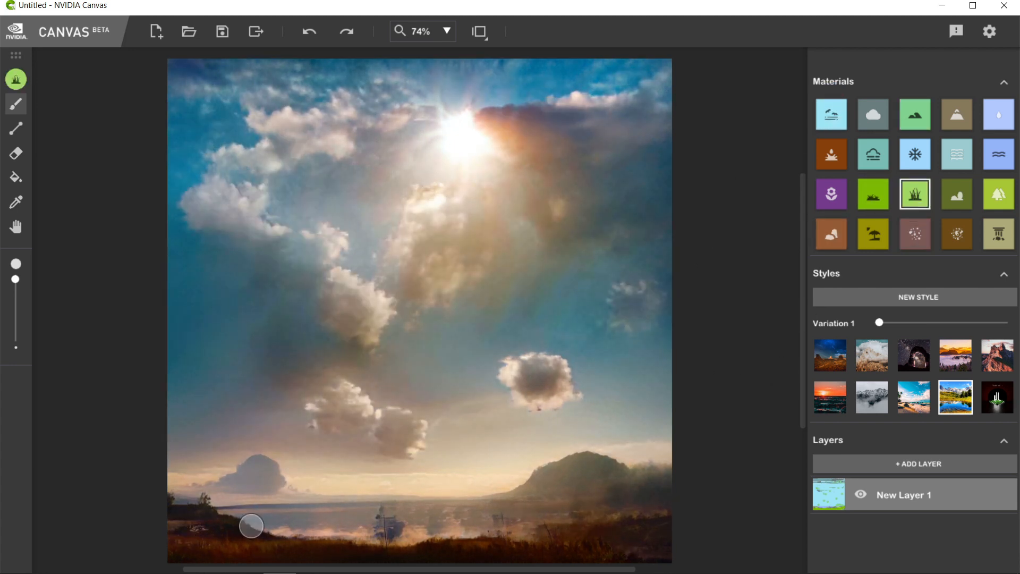
pyautogui.moveTo(251, 525)
pyautogui.mouseDown()
pyautogui.moveTo(597, 539)
pyautogui.moveTo(205, 485)
pyautogui.moveTo(645, 439)
pyautogui.moveTo(234, 426)
pyautogui.moveTo(149, 442)
pyautogui.moveTo(656, 547)
pyautogui.moveTo(218, 427)
pyautogui.moveTo(214, 408)
pyautogui.moveTo(272, 382)
pyautogui.moveTo(611, 365)
pyautogui.moveTo(177, 358)
pyautogui.moveTo(542, 334)
pyautogui.moveTo(250, 334)
pyautogui.moveTo(243, 452)
pyautogui.mouseUp()
pyautogui.click(873, 194)
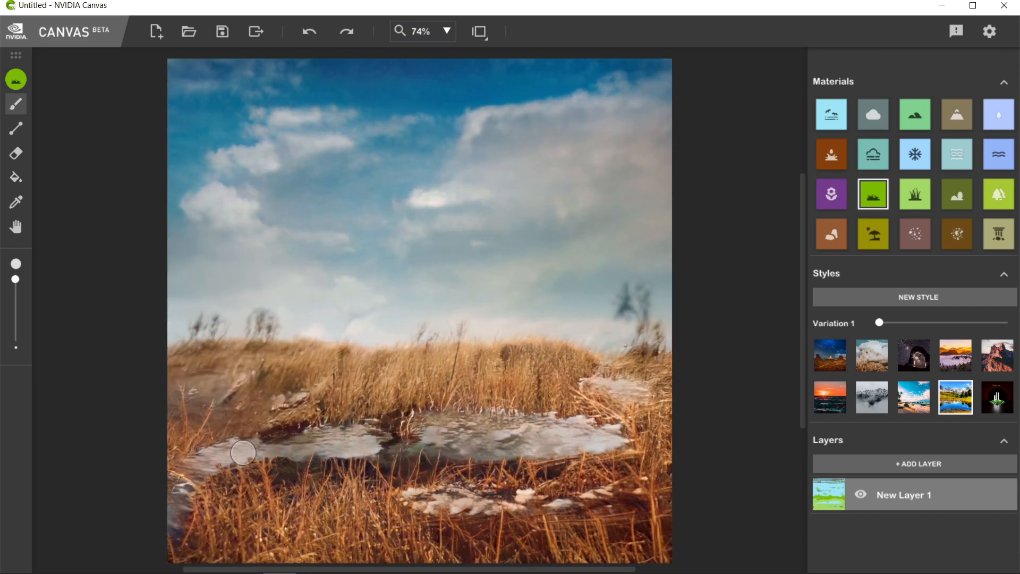
# Paint a dark water pool through the grass field and a mountain range across the sky behind it.
pyautogui.click(999, 115)
pyautogui.moveTo(332, 496)
pyautogui.mouseDown()
pyautogui.moveTo(437, 487)
pyautogui.moveTo(246, 390)
pyautogui.moveTo(190, 377)
pyautogui.moveTo(190, 421)
pyautogui.moveTo(499, 394)
pyautogui.moveTo(365, 376)
pyautogui.mouseUp()
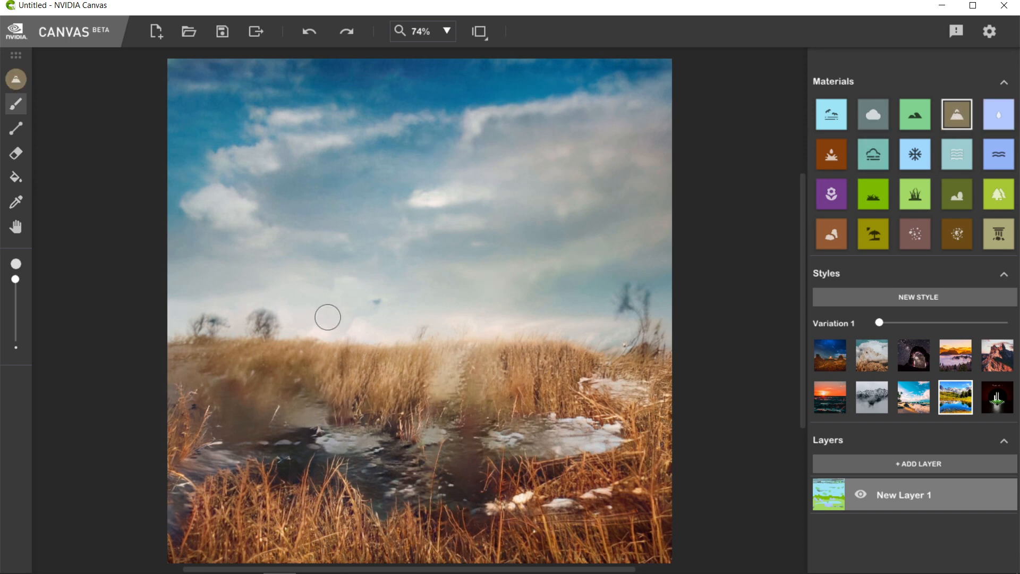
pyautogui.moveTo(328, 317)
pyautogui.mouseDown()
pyautogui.moveTo(400, 234)
pyautogui.moveTo(485, 257)
pyautogui.moveTo(369, 328)
pyautogui.moveTo(365, 283)
pyautogui.moveTo(426, 287)
pyautogui.moveTo(310, 278)
pyautogui.moveTo(431, 228)
pyautogui.moveTo(248, 192)
pyautogui.moveTo(569, 230)
pyautogui.moveTo(178, 189)
pyautogui.moveTo(579, 146)
pyautogui.moveTo(499, 138)
pyautogui.moveTo(437, 184)
pyautogui.mouseUp()
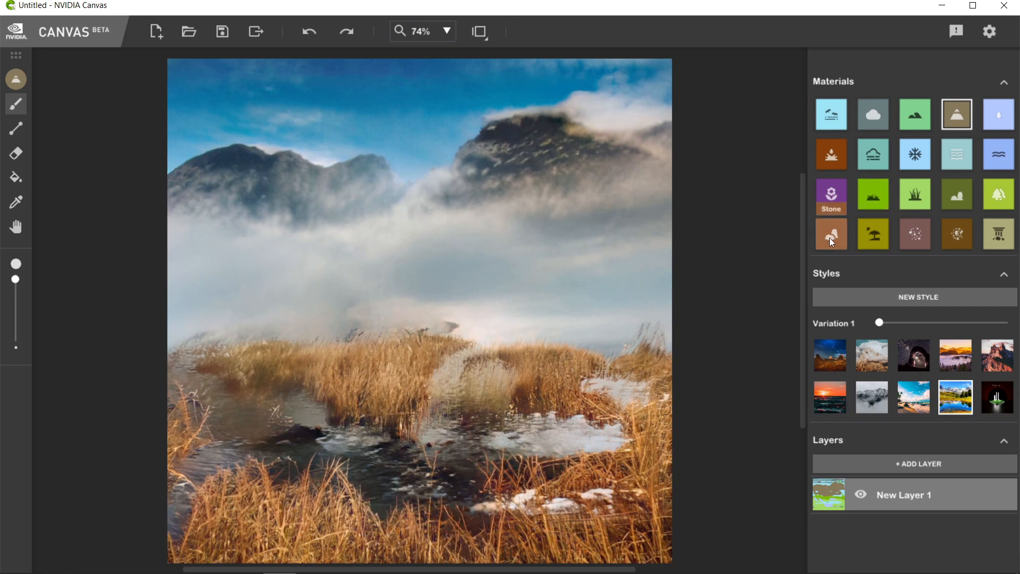
# Paint tall trees along the left and right edges of the canvas and a single tree in the middle of the meadow.
pyautogui.moveTo(216, 529)
pyautogui.mouseDown()
pyautogui.moveTo(212, 383)
pyautogui.moveTo(186, 425)
pyautogui.moveTo(161, 276)
pyautogui.moveTo(257, 294)
pyautogui.moveTo(212, 265)
pyautogui.moveTo(199, 330)
pyautogui.moveTo(220, 306)
pyautogui.mouseUp()
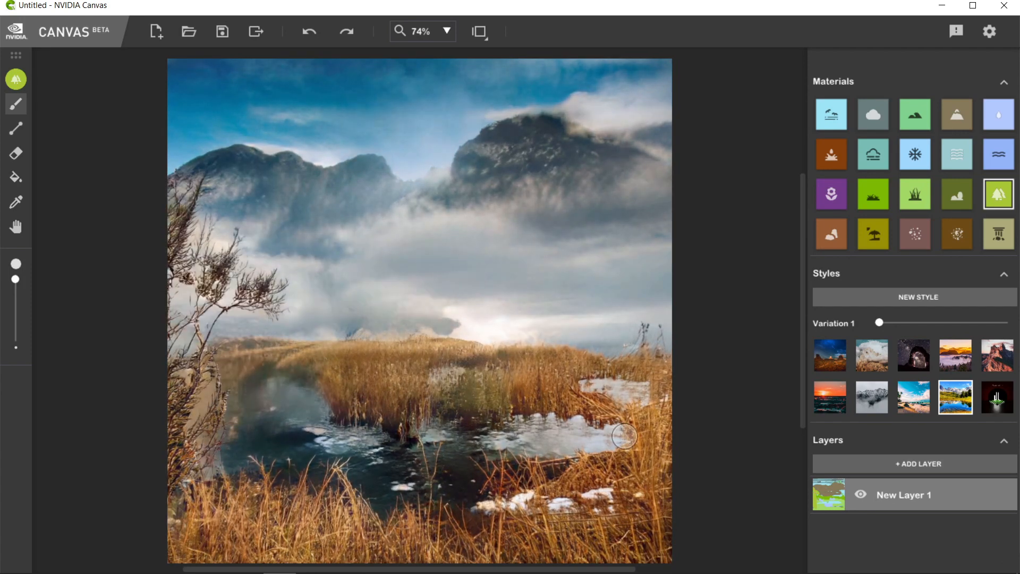
pyautogui.moveTo(673, 526)
pyautogui.mouseDown()
pyautogui.moveTo(669, 230)
pyautogui.moveTo(643, 349)
pyautogui.moveTo(618, 364)
pyautogui.mouseUp()
pyautogui.moveTo(410, 341)
pyautogui.mouseDown()
pyautogui.moveTo(391, 326)
pyautogui.moveTo(428, 326)
pyautogui.mouseUp()
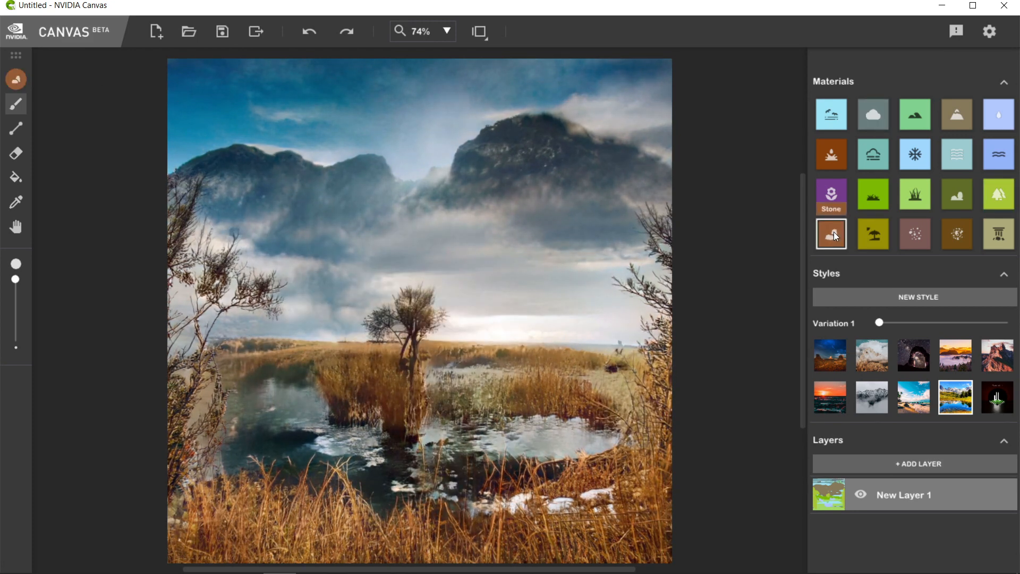
# Paint a wide lake between the mountains and the grassy island.
pyautogui.click(875, 231)
pyautogui.click(956, 154)
pyautogui.moveTo(327, 299)
pyautogui.mouseDown()
pyautogui.moveTo(577, 290)
pyautogui.moveTo(569, 258)
pyautogui.moveTo(423, 250)
pyautogui.moveTo(343, 273)
pyautogui.moveTo(270, 337)
pyautogui.mouseUp()
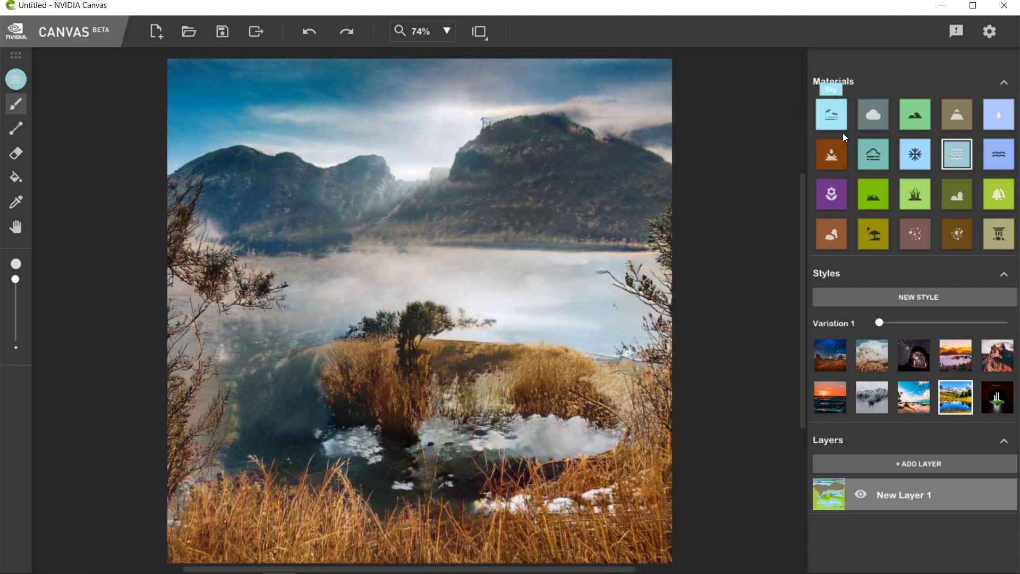
# Try painting Stone on the lake just below the mountains, and undo the stroke.
pyautogui.click(832, 234)
pyautogui.moveTo(441, 255); pyautogui.dragTo(479, 252)
pyautogui.hotkey('ctrl', 'z')
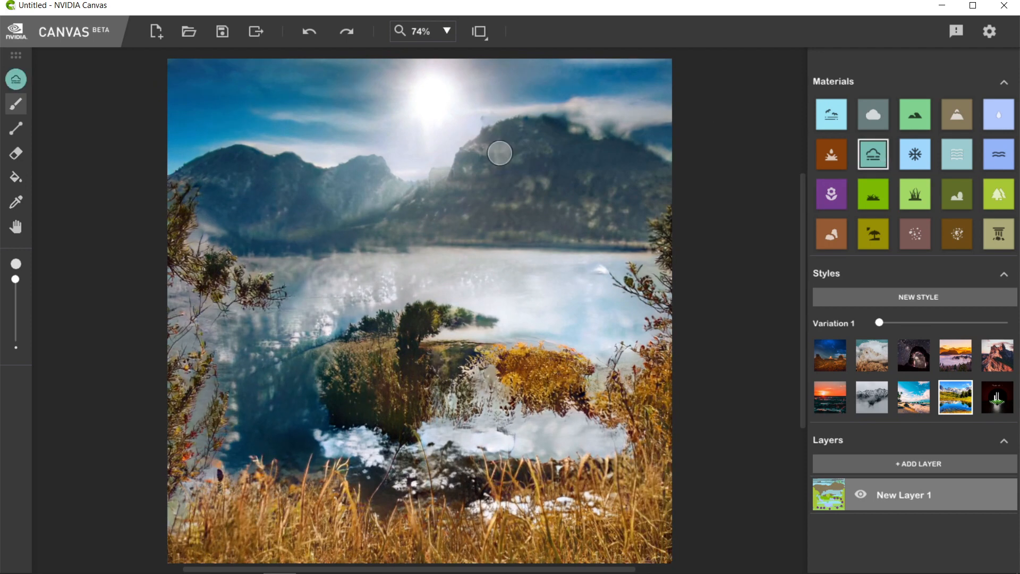
# Cover the whole canvas with fog and paint several tall trees rising from its bottom edge.
pyautogui.moveTo(499, 153)
pyautogui.mouseDown()
pyautogui.moveTo(199, 164)
pyautogui.moveTo(708, 320)
pyautogui.moveTo(376, 457)
pyautogui.moveTo(460, 501)
pyautogui.moveTo(710, 257)
pyautogui.moveTo(567, 488)
pyautogui.moveTo(595, 515)
pyautogui.mouseUp()
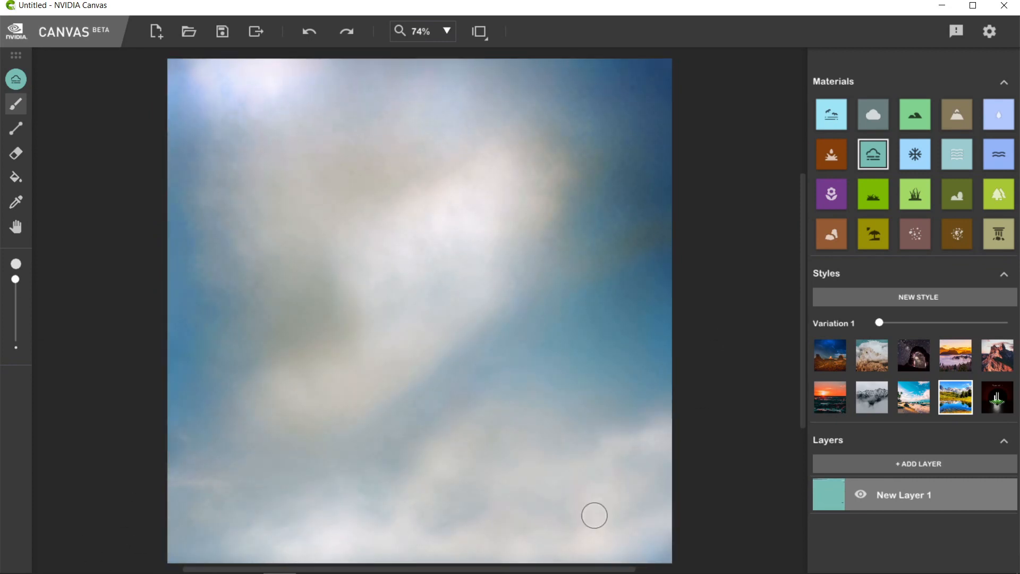
pyautogui.click(993, 195)
pyautogui.moveTo(197, 553)
pyautogui.mouseDown()
pyautogui.moveTo(196, 404)
pyautogui.moveTo(228, 364)
pyautogui.moveTo(225, 468)
pyautogui.moveTo(371, 524)
pyautogui.moveTo(319, 553)
pyautogui.moveTo(494, 526)
pyautogui.moveTo(532, 414)
pyautogui.moveTo(481, 328)
pyautogui.moveTo(551, 469)
pyautogui.moveTo(487, 478)
pyautogui.moveTo(633, 510)
pyautogui.moveTo(612, 454)
pyautogui.mouseUp()
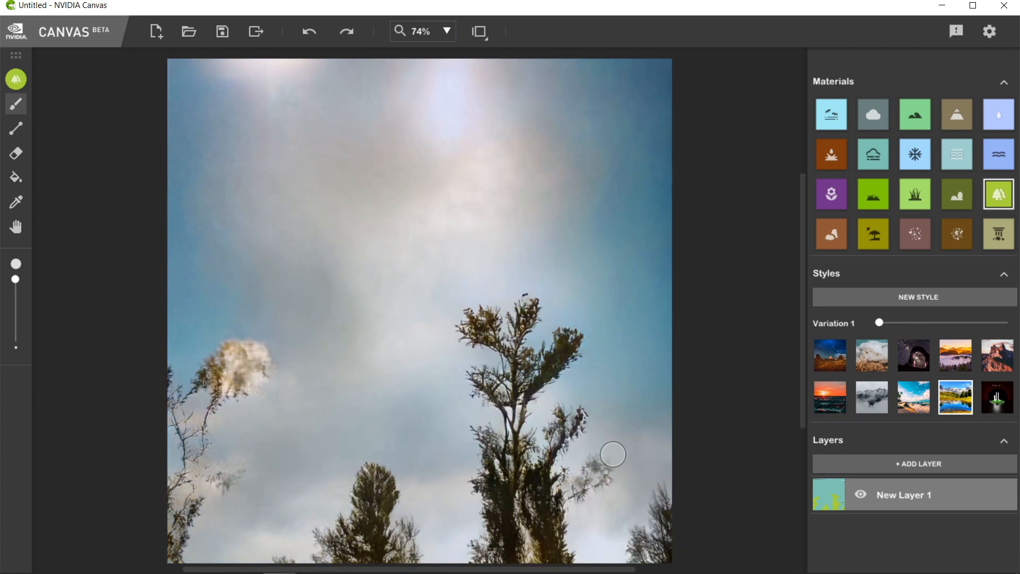
pyautogui.moveTo(215, 550)
pyautogui.mouseDown()
pyautogui.moveTo(187, 353)
pyautogui.moveTo(274, 339)
pyautogui.mouseUp()
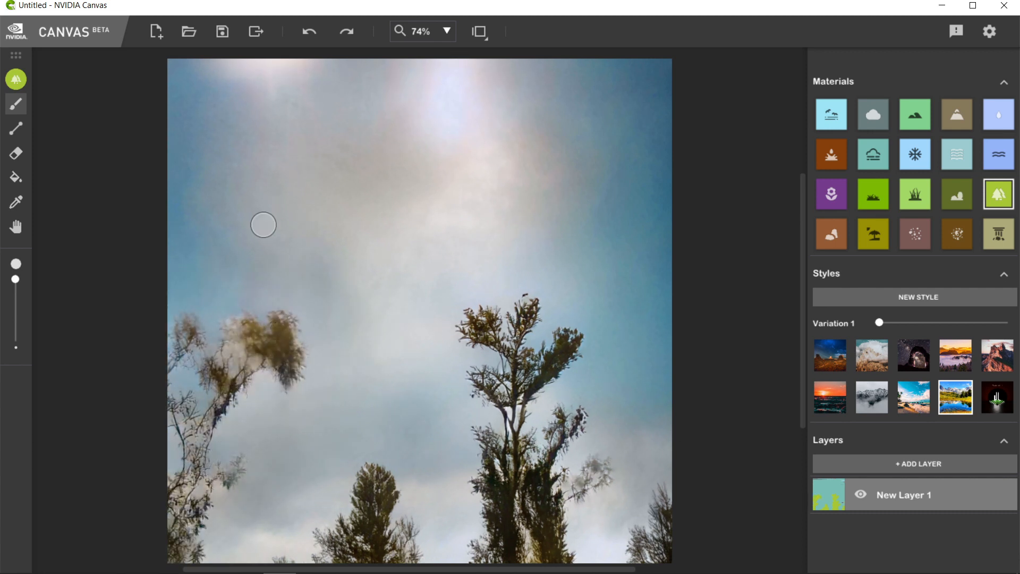
# Paint gravel ground along the bottom edge of the canvas, and clouds and open sky across the upper part.
pyautogui.click(918, 239)
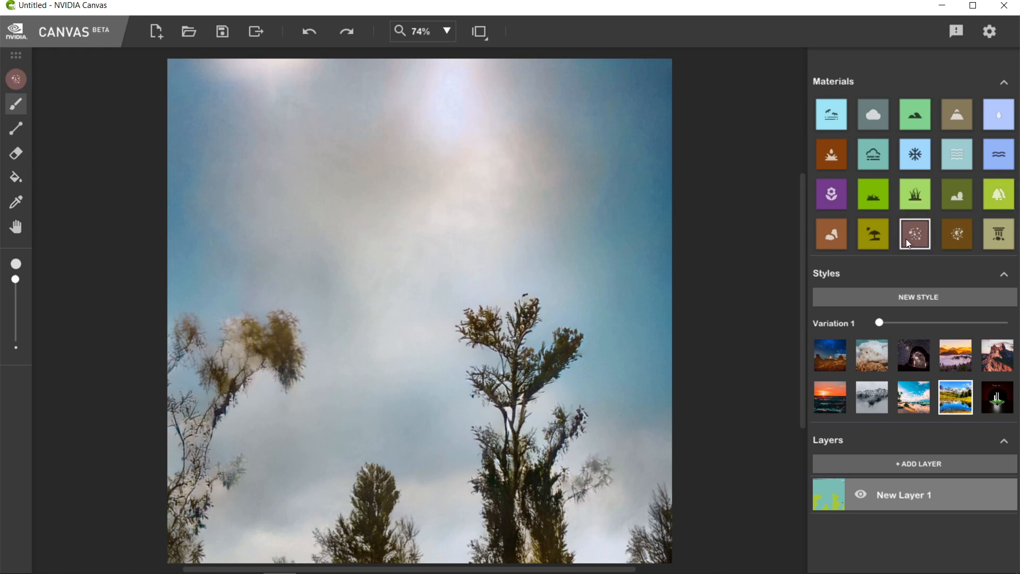
pyautogui.moveTo(179, 551); pyautogui.dragTo(377, 549)
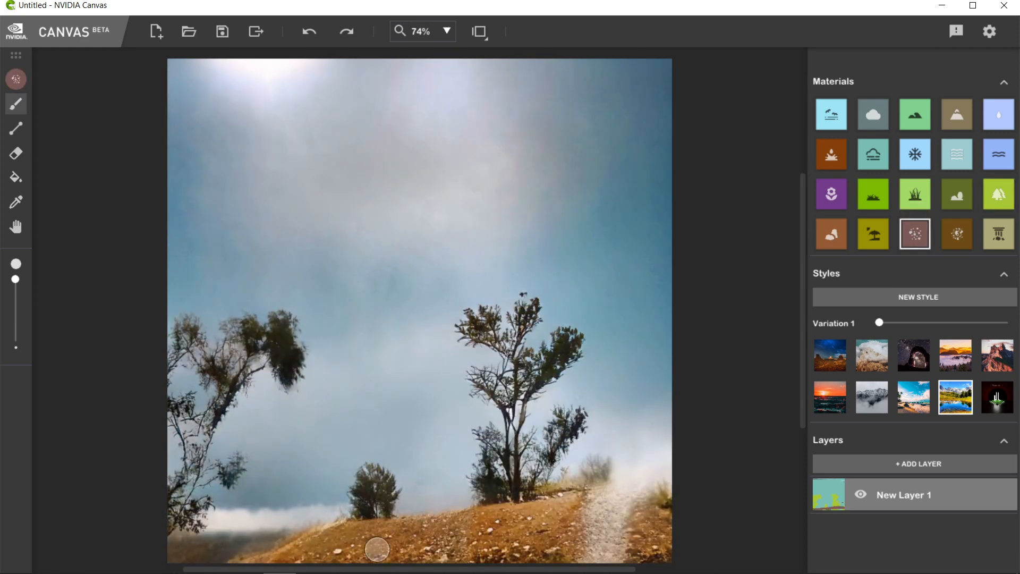
pyautogui.click(873, 114)
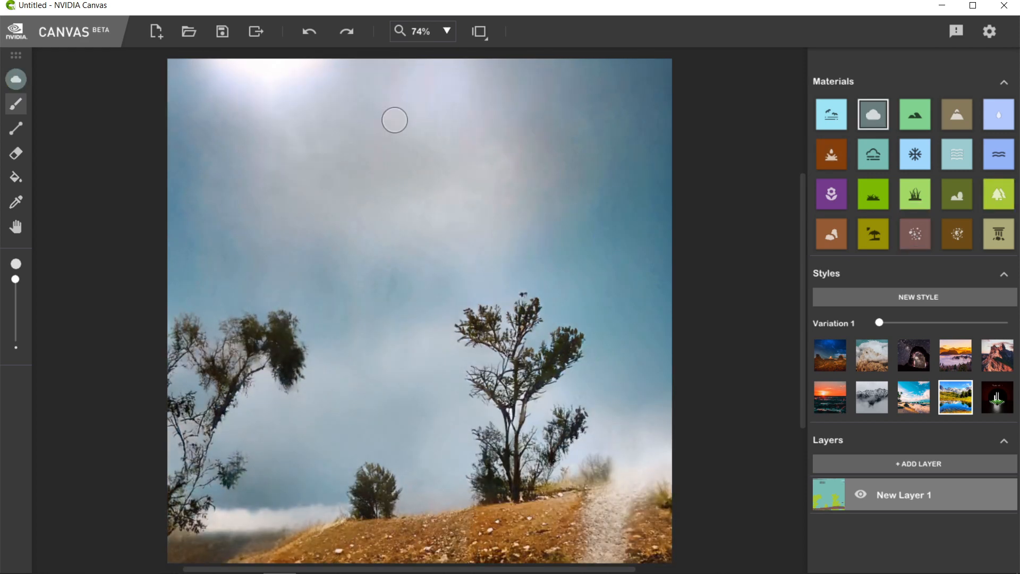
pyautogui.moveTo(191, 178); pyautogui.dragTo(653, 141)
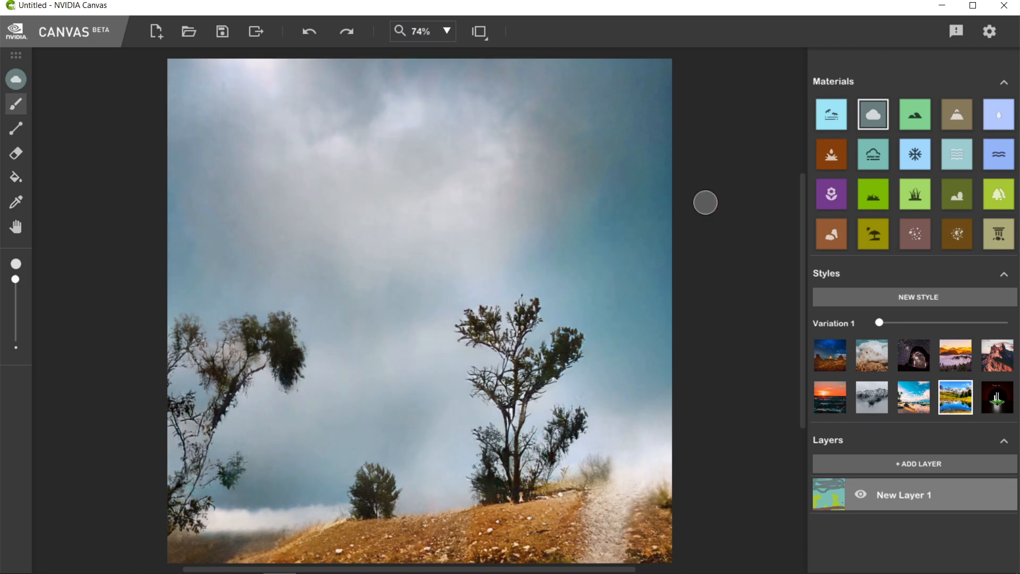
pyautogui.click(831, 114)
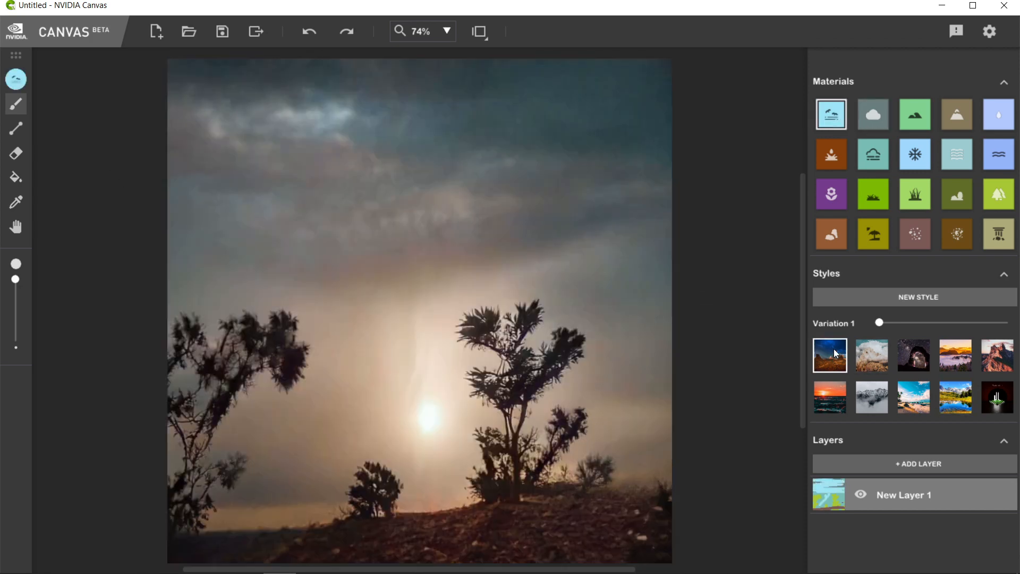
# Try the grayscale misty forest and tropical beach styles on the landscape, and return to the alpine lake style.
pyautogui.click(872, 404)
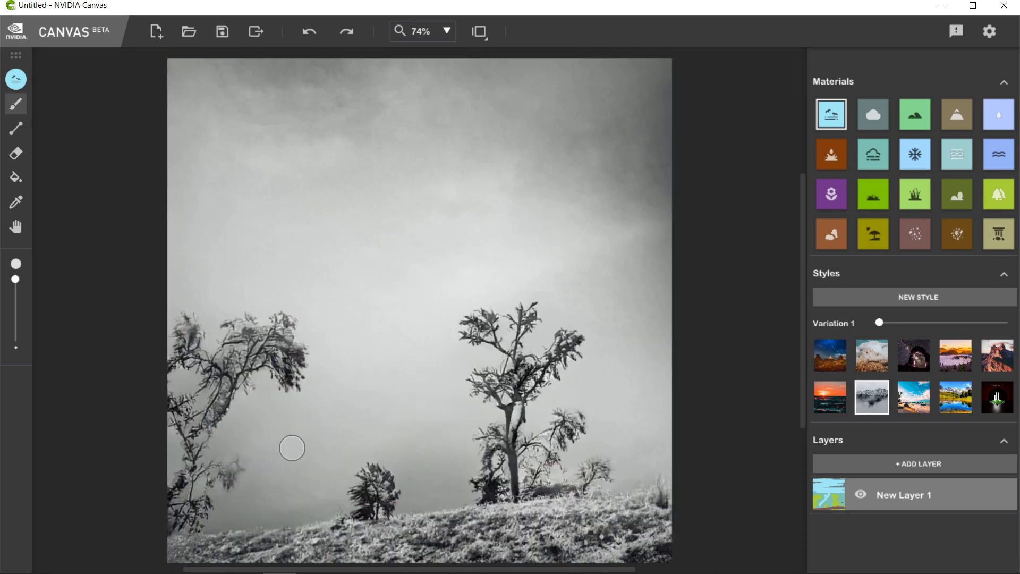
pyautogui.click(914, 403)
pyautogui.click(955, 398)
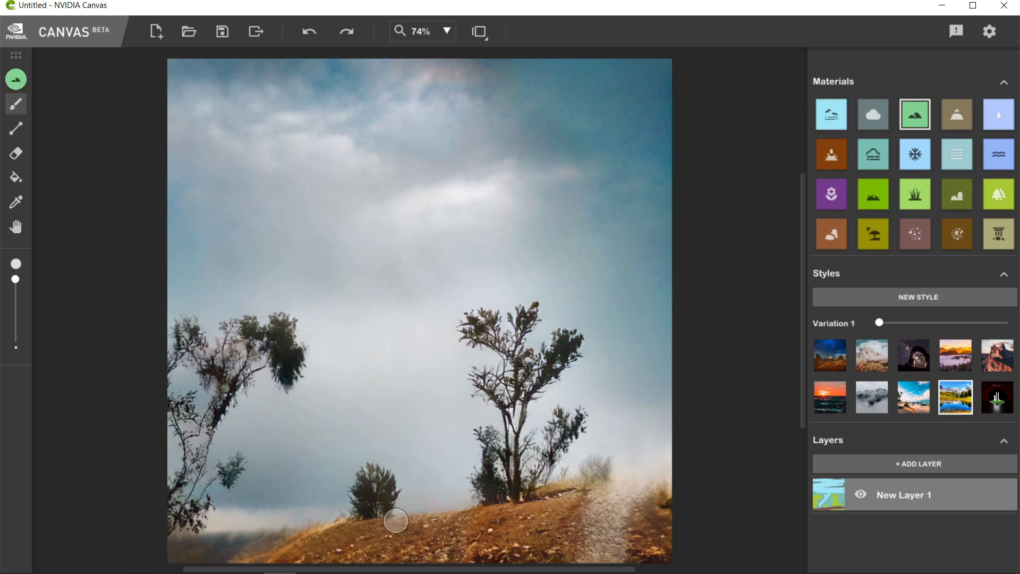
# Paint rounded hills across the middle of the canvas and a river along the bottom.
pyautogui.moveTo(426, 511)
pyautogui.mouseDown()
pyautogui.moveTo(426, 319)
pyautogui.moveTo(403, 312)
pyautogui.moveTo(379, 272)
pyautogui.moveTo(443, 216)
pyautogui.moveTo(368, 248)
pyautogui.moveTo(488, 260)
pyautogui.moveTo(362, 260)
pyautogui.moveTo(487, 279)
pyautogui.moveTo(413, 292)
pyautogui.mouseUp()
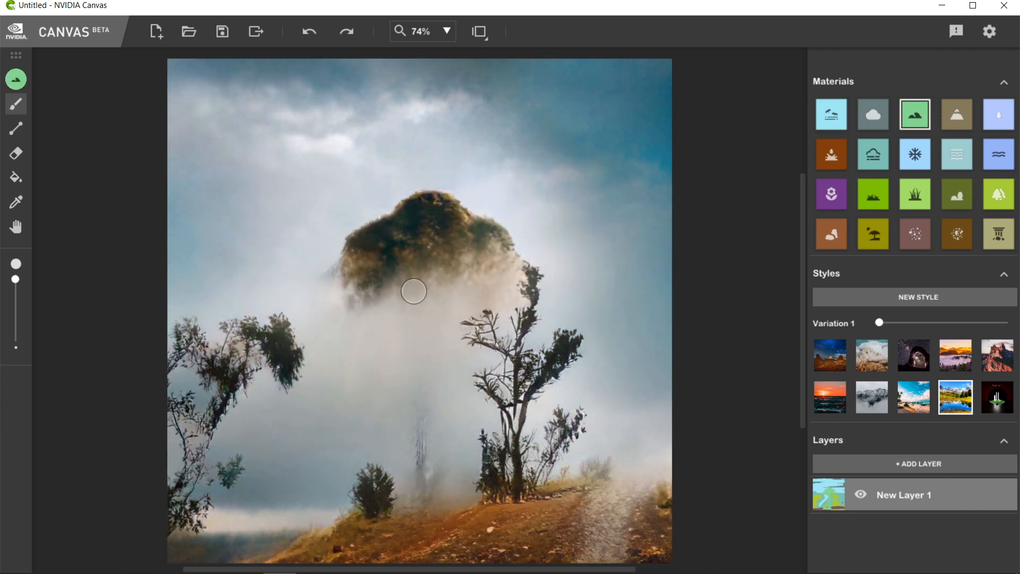
pyautogui.moveTo(405, 450)
pyautogui.mouseDown()
pyautogui.moveTo(446, 458)
pyautogui.moveTo(360, 349)
pyautogui.moveTo(259, 286)
pyautogui.moveTo(494, 271)
pyautogui.moveTo(645, 326)
pyautogui.moveTo(348, 302)
pyautogui.moveTo(162, 301)
pyautogui.moveTo(336, 314)
pyautogui.moveTo(294, 438)
pyautogui.moveTo(403, 405)
pyautogui.moveTo(465, 293)
pyautogui.moveTo(665, 317)
pyautogui.moveTo(232, 334)
pyautogui.moveTo(262, 285)
pyautogui.moveTo(491, 302)
pyautogui.moveTo(513, 346)
pyautogui.moveTo(523, 469)
pyautogui.mouseUp()
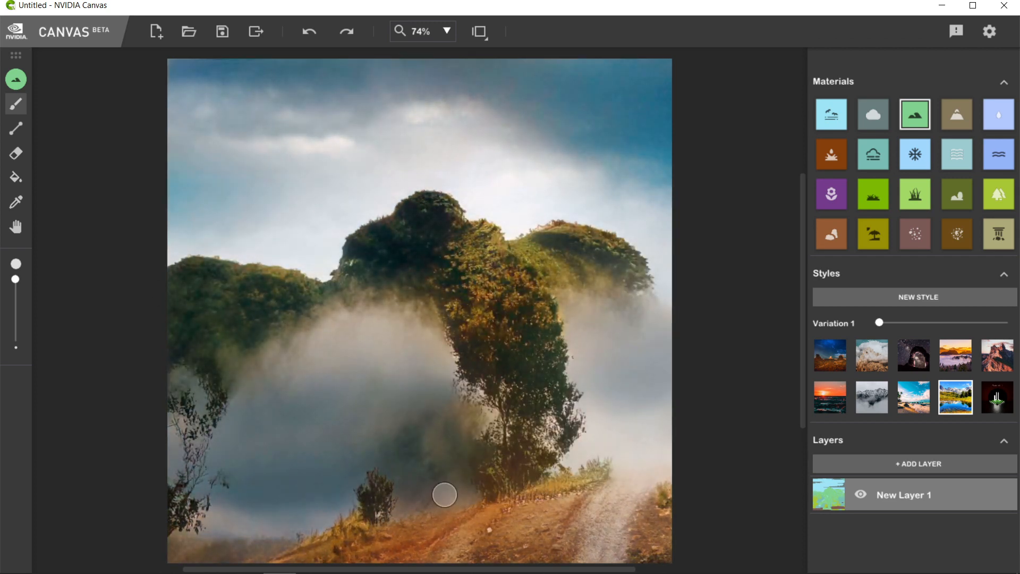
pyautogui.moveTo(444, 495)
pyautogui.mouseDown()
pyautogui.moveTo(200, 501)
pyautogui.moveTo(201, 386)
pyautogui.moveTo(332, 416)
pyautogui.moveTo(389, 505)
pyautogui.moveTo(331, 523)
pyautogui.moveTo(338, 456)
pyautogui.moveTo(271, 510)
pyautogui.moveTo(360, 425)
pyautogui.moveTo(400, 412)
pyautogui.moveTo(368, 406)
pyautogui.mouseUp()
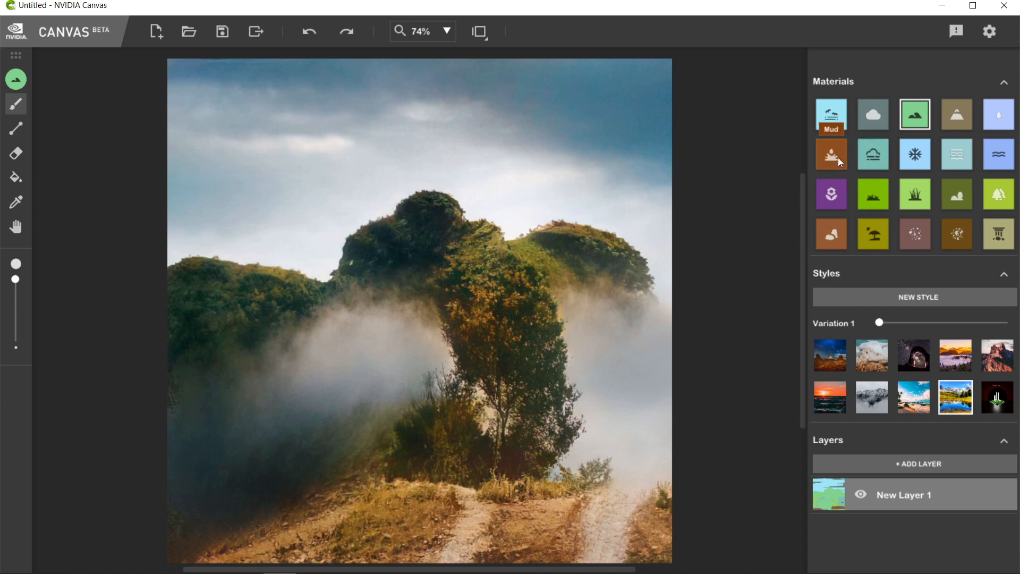
pyautogui.moveTo(221, 530)
pyautogui.mouseDown()
pyautogui.moveTo(426, 503)
pyautogui.moveTo(512, 504)
pyautogui.moveTo(628, 480)
pyautogui.moveTo(558, 500)
pyautogui.moveTo(276, 527)
pyautogui.moveTo(171, 515)
pyautogui.moveTo(300, 542)
pyautogui.moveTo(640, 548)
pyautogui.moveTo(592, 552)
pyautogui.moveTo(564, 527)
pyautogui.moveTo(591, 533)
pyautogui.moveTo(667, 505)
pyautogui.mouseUp()
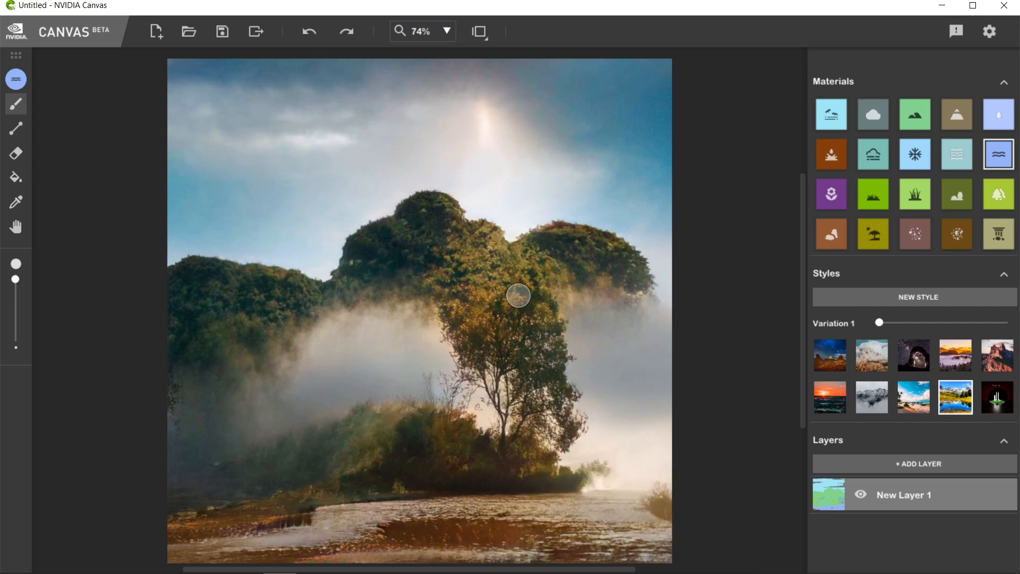
# Cover the hills and foreground with tall grass, and paint a sand path winding up to the central peak.
pyautogui.click(925, 198)
pyautogui.moveTo(547, 537)
pyautogui.mouseDown()
pyautogui.moveTo(213, 539)
pyautogui.moveTo(546, 499)
pyautogui.moveTo(634, 538)
pyautogui.moveTo(598, 547)
pyautogui.moveTo(642, 451)
pyautogui.moveTo(609, 472)
pyautogui.moveTo(263, 462)
pyautogui.moveTo(220, 500)
pyautogui.moveTo(194, 500)
pyautogui.moveTo(168, 452)
pyautogui.moveTo(279, 418)
pyautogui.moveTo(258, 388)
pyautogui.moveTo(256, 412)
pyautogui.moveTo(375, 322)
pyautogui.moveTo(316, 388)
pyautogui.moveTo(476, 403)
pyautogui.moveTo(610, 371)
pyautogui.moveTo(583, 345)
pyautogui.moveTo(645, 331)
pyautogui.mouseUp()
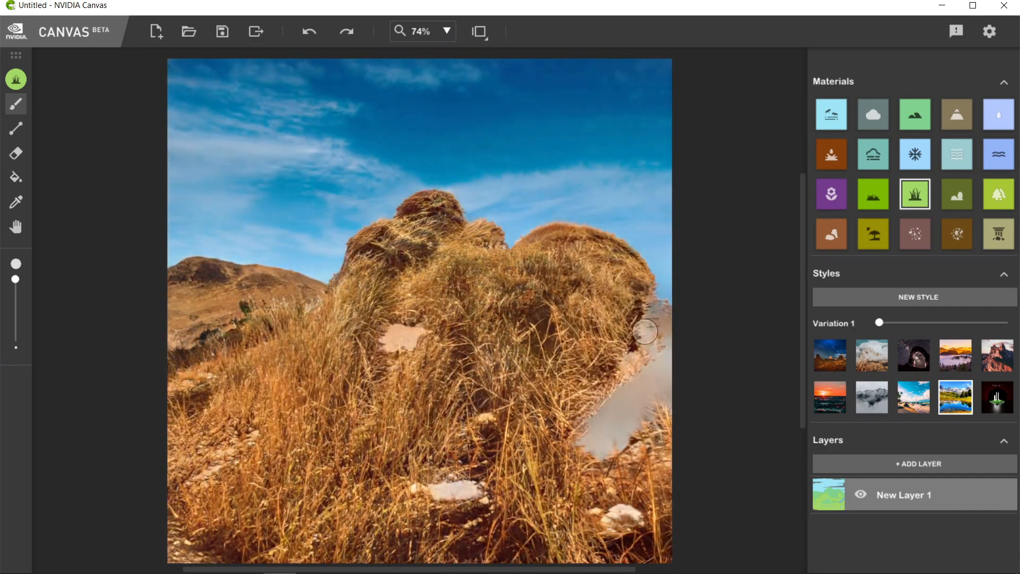
pyautogui.click(866, 237)
pyautogui.moveTo(350, 409)
pyautogui.mouseDown()
pyautogui.moveTo(284, 429)
pyautogui.moveTo(194, 486)
pyautogui.moveTo(389, 350)
pyautogui.moveTo(473, 274)
pyautogui.moveTo(528, 185)
pyautogui.moveTo(437, 221)
pyautogui.moveTo(382, 262)
pyautogui.moveTo(447, 246)
pyautogui.moveTo(397, 208)
pyautogui.moveTo(335, 276)
pyautogui.moveTo(273, 288)
pyautogui.mouseUp()
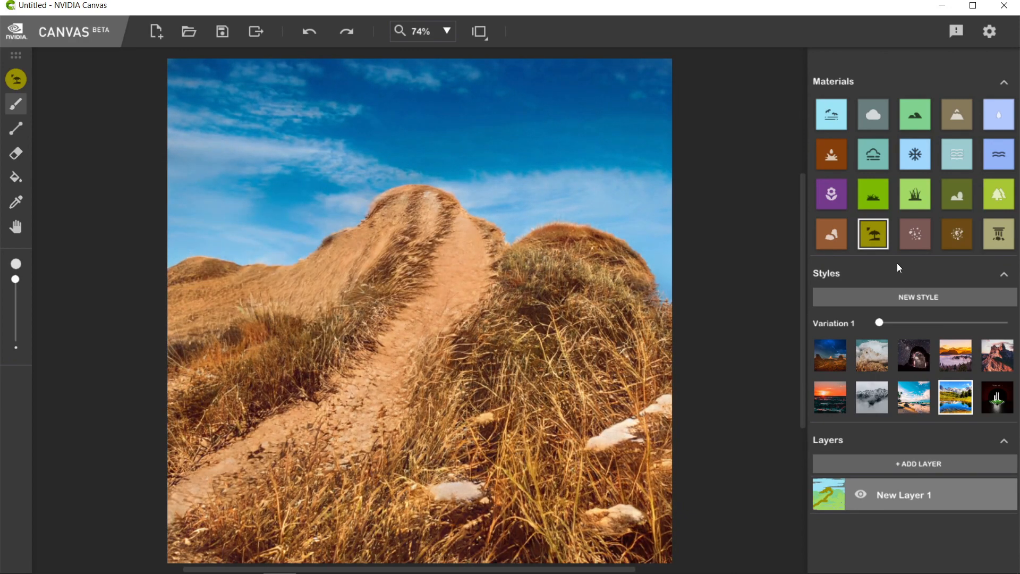
# Paint gravel patches on the lower slope and add rocks beside the sand path.
pyautogui.click(915, 233)
pyautogui.moveTo(536, 420); pyautogui.dragTo(491, 445)
pyautogui.moveTo(326, 491); pyautogui.dragTo(371, 420)
pyautogui.click(832, 234)
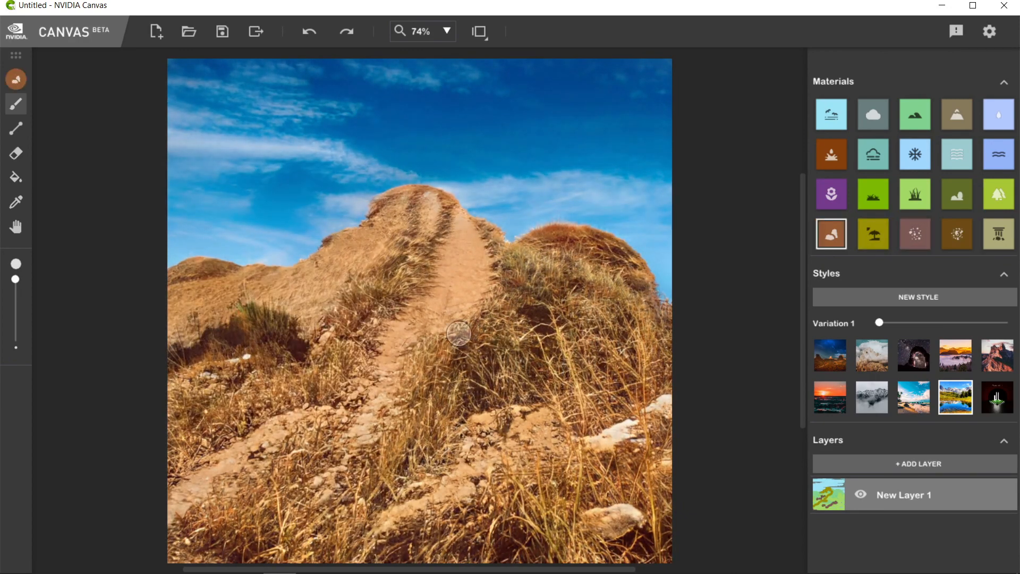
pyautogui.moveTo(460, 333); pyautogui.dragTo(491, 361)
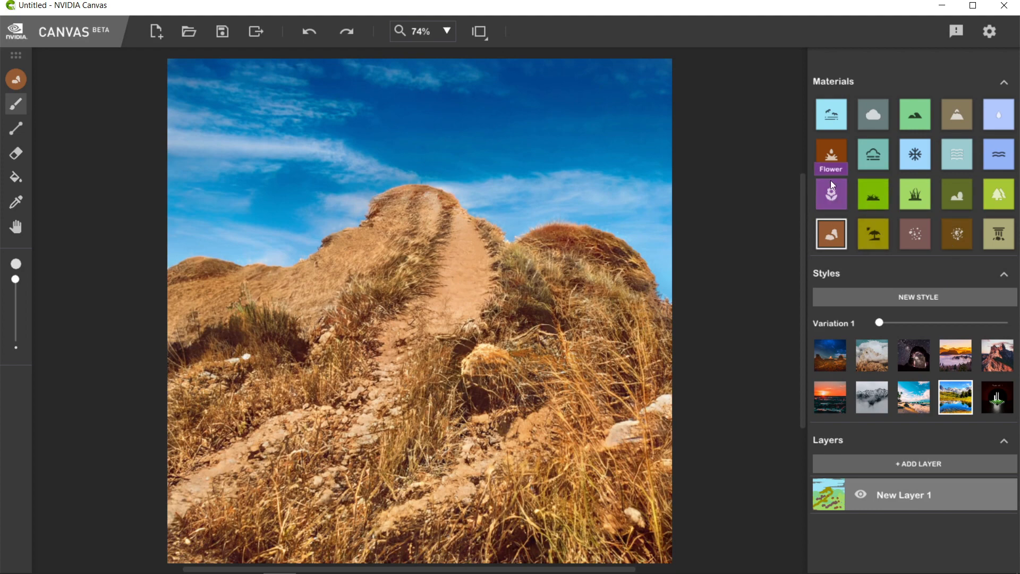
# Replace the hills with cloudy sky down to a flat horizon, and paint gravel over the pale patches in the field.
pyautogui.moveTo(502, 150)
pyautogui.mouseDown()
pyautogui.moveTo(446, 303)
pyautogui.moveTo(462, 325)
pyautogui.moveTo(167, 345)
pyautogui.mouseUp()
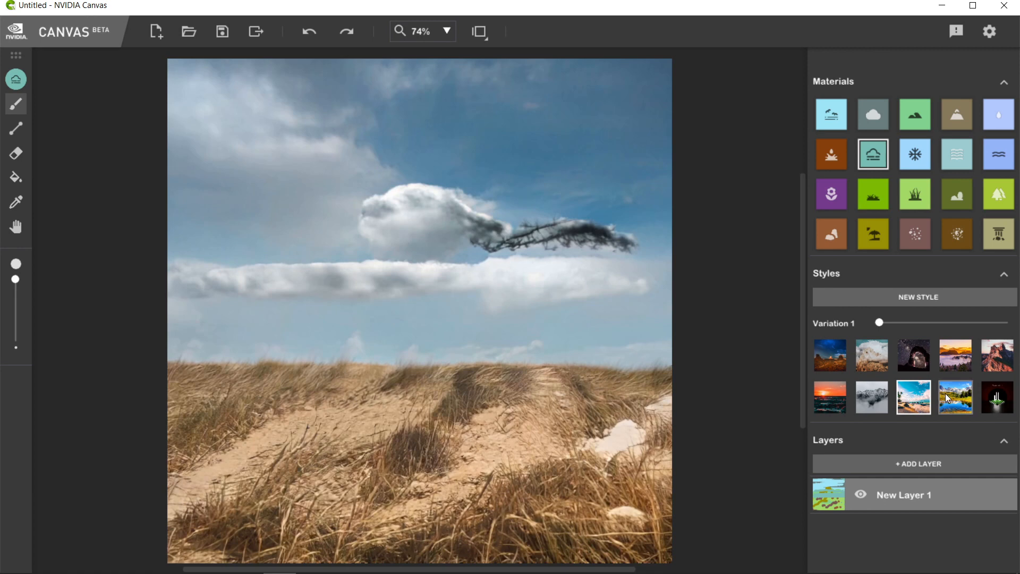
pyautogui.click(915, 234)
pyautogui.moveTo(595, 442); pyautogui.dragTo(659, 405)
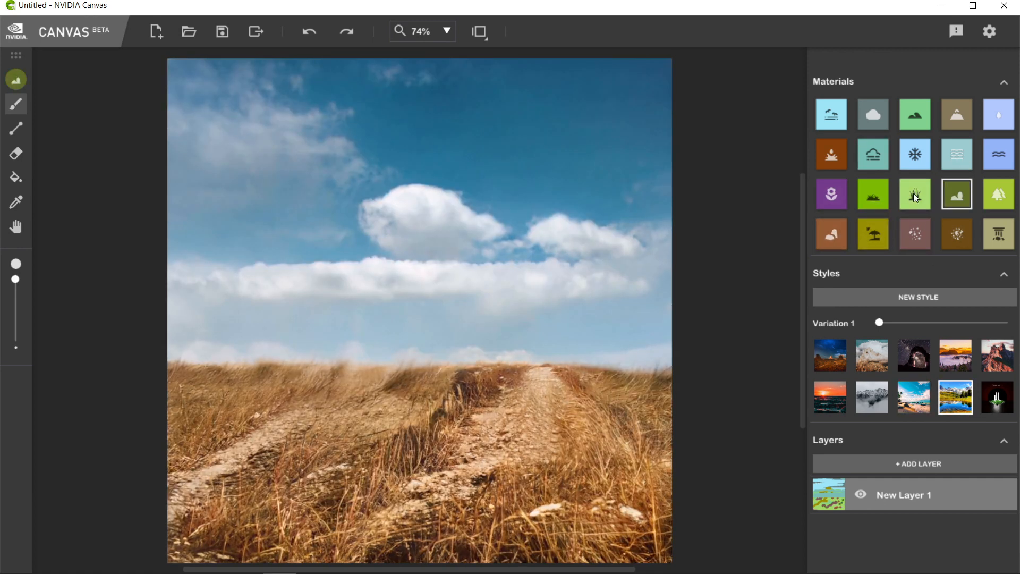
# Paint trees and shrubs along the horizon and over the slope beneath it.
pyautogui.click(999, 195)
pyautogui.moveTo(276, 345)
pyautogui.mouseDown()
pyautogui.moveTo(264, 369)
pyautogui.moveTo(281, 374)
pyautogui.moveTo(271, 402)
pyautogui.mouseUp()
pyautogui.moveTo(245, 352)
pyautogui.mouseDown()
pyautogui.moveTo(309, 381)
pyautogui.moveTo(198, 373)
pyautogui.moveTo(214, 417)
pyautogui.mouseUp()
pyautogui.moveTo(554, 372)
pyautogui.mouseDown()
pyautogui.moveTo(390, 388)
pyautogui.moveTo(521, 367)
pyautogui.moveTo(578, 419)
pyautogui.moveTo(273, 504)
pyautogui.moveTo(472, 539)
pyautogui.mouseUp()
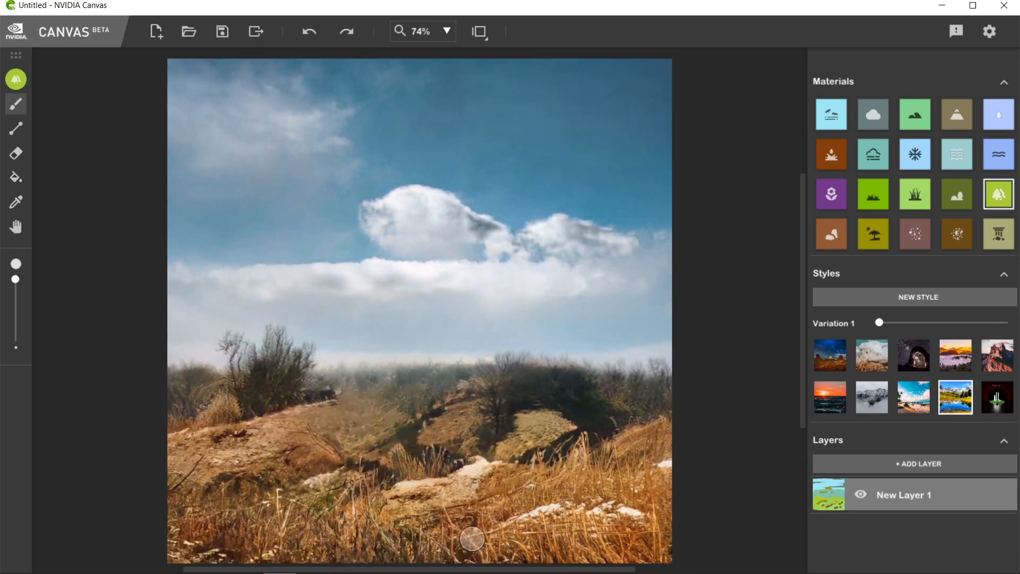
# Spread clouds across the sky and over the trees in the middle ground, and brush fog through the scene.
pyautogui.click(831, 115)
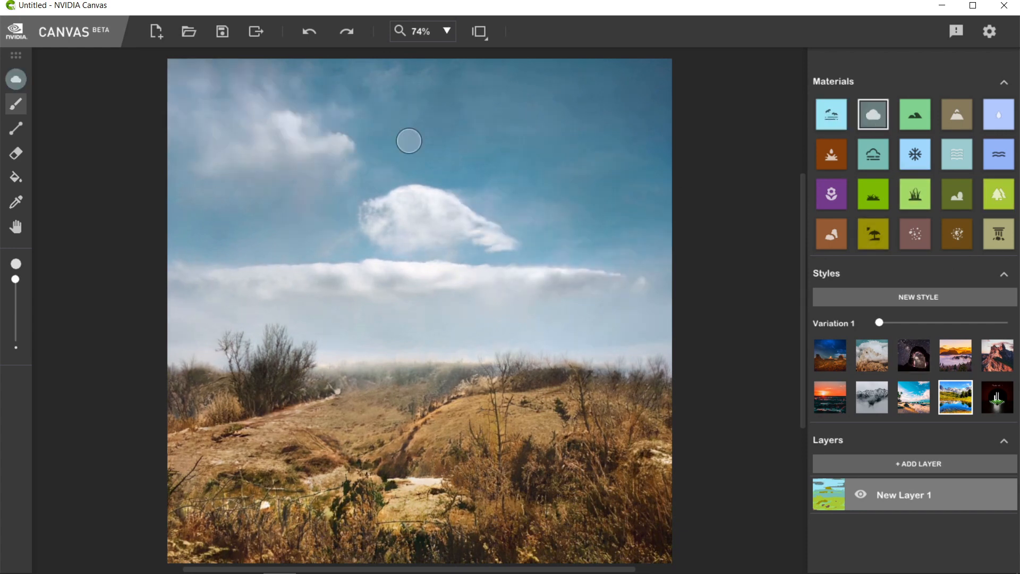
pyautogui.moveTo(410, 141)
pyautogui.mouseDown()
pyautogui.moveTo(654, 145)
pyautogui.moveTo(649, 207)
pyautogui.moveTo(692, 284)
pyautogui.mouseUp()
pyautogui.moveTo(223, 401)
pyautogui.mouseDown()
pyautogui.moveTo(271, 468)
pyautogui.moveTo(420, 436)
pyautogui.moveTo(493, 443)
pyautogui.moveTo(431, 464)
pyautogui.moveTo(420, 462)
pyautogui.moveTo(444, 449)
pyautogui.moveTo(328, 434)
pyautogui.moveTo(502, 445)
pyautogui.moveTo(491, 427)
pyautogui.moveTo(349, 452)
pyautogui.mouseUp()
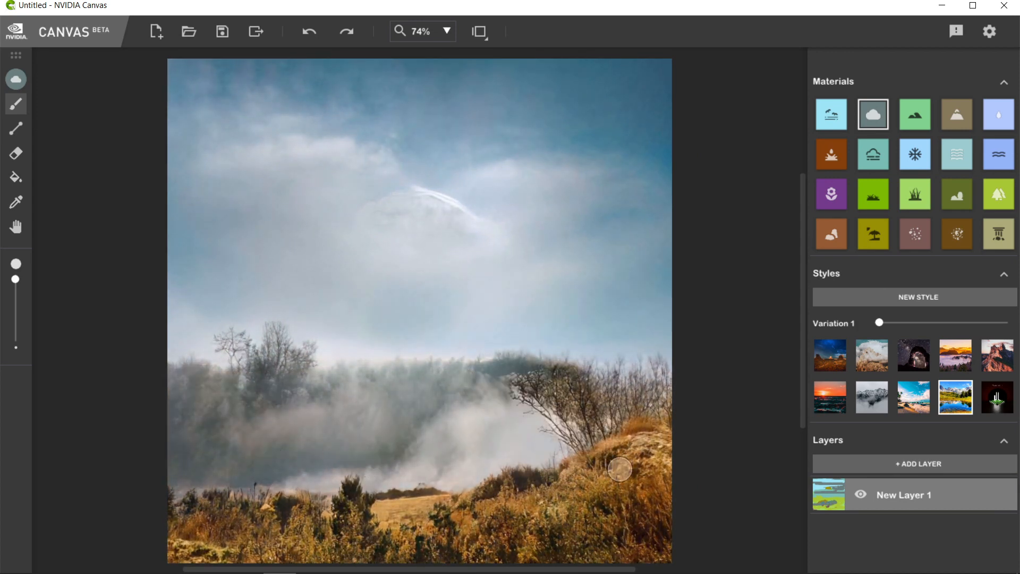
pyautogui.click(873, 154)
pyautogui.moveTo(568, 505)
pyautogui.mouseDown()
pyautogui.moveTo(511, 521)
pyautogui.moveTo(383, 523)
pyautogui.moveTo(652, 526)
pyautogui.moveTo(498, 284)
pyautogui.mouseUp()
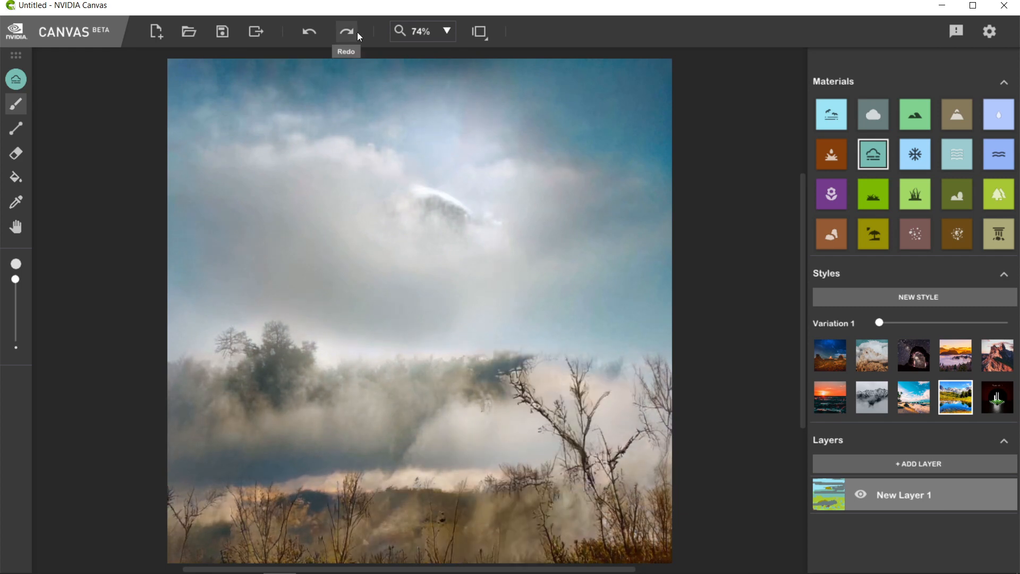
# Paint sky over the trees, ground and fog in the lower half of the canvas.
pyautogui.click(832, 114)
pyautogui.moveTo(271, 296)
pyautogui.mouseDown()
pyautogui.moveTo(462, 488)
pyautogui.moveTo(78, 556)
pyautogui.mouseUp()
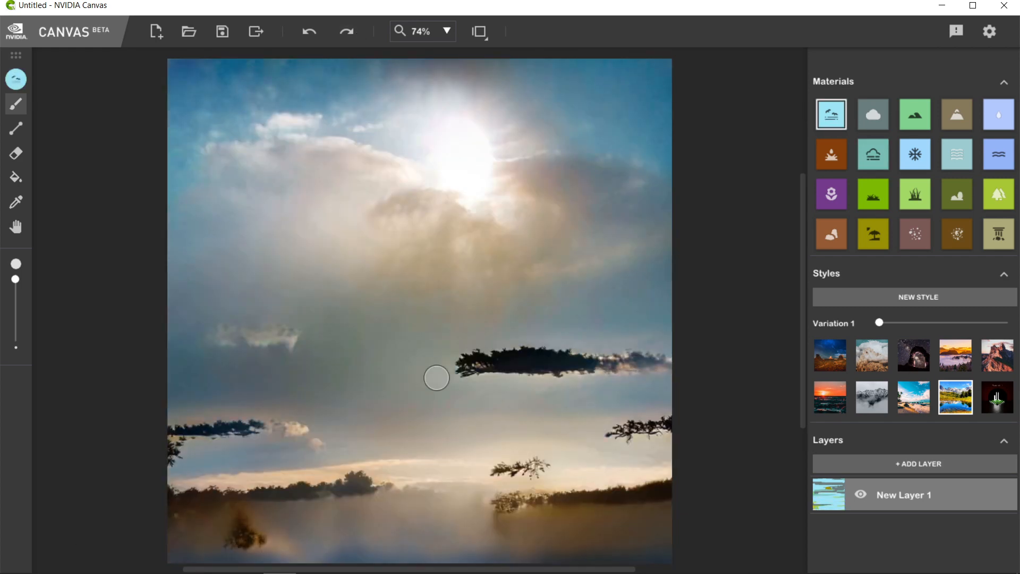
pyautogui.moveTo(436, 378)
pyautogui.mouseDown()
pyautogui.moveTo(590, 385)
pyautogui.moveTo(228, 424)
pyautogui.moveTo(453, 280)
pyautogui.moveTo(542, 468)
pyautogui.mouseUp()
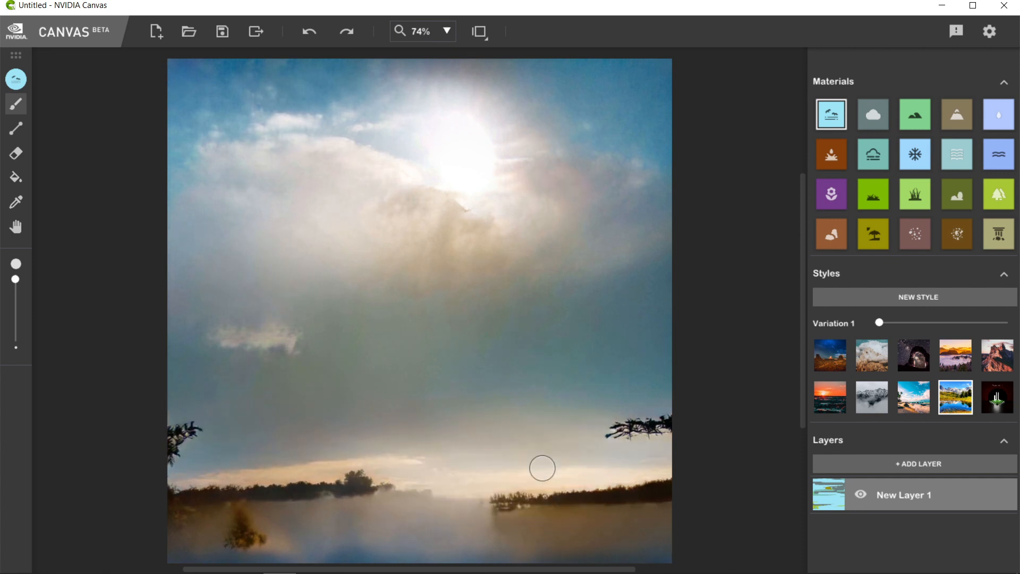
pyautogui.moveTo(546, 317)
pyautogui.mouseDown()
pyautogui.moveTo(383, 489)
pyautogui.moveTo(605, 483)
pyautogui.moveTo(182, 405)
pyautogui.moveTo(238, 514)
pyautogui.mouseUp()
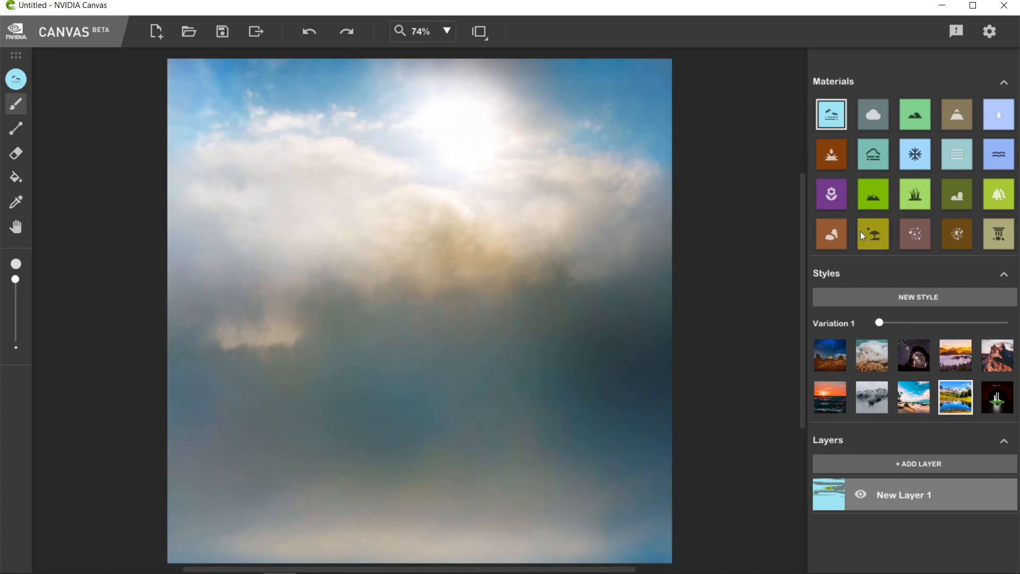
# Apply the red ocean sunset style, and paint a sand beach along the bottom with sea behind it.
pyautogui.click(832, 396)
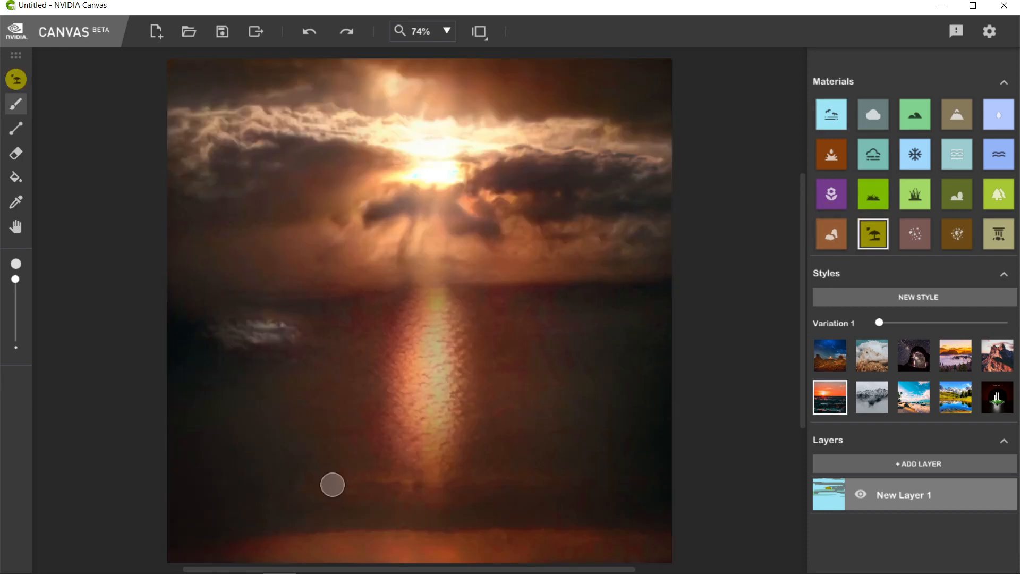
pyautogui.moveTo(332, 485)
pyautogui.mouseDown()
pyautogui.moveTo(486, 528)
pyautogui.moveTo(560, 514)
pyautogui.moveTo(351, 458)
pyautogui.moveTo(353, 485)
pyautogui.moveTo(564, 410)
pyautogui.moveTo(505, 467)
pyautogui.mouseUp()
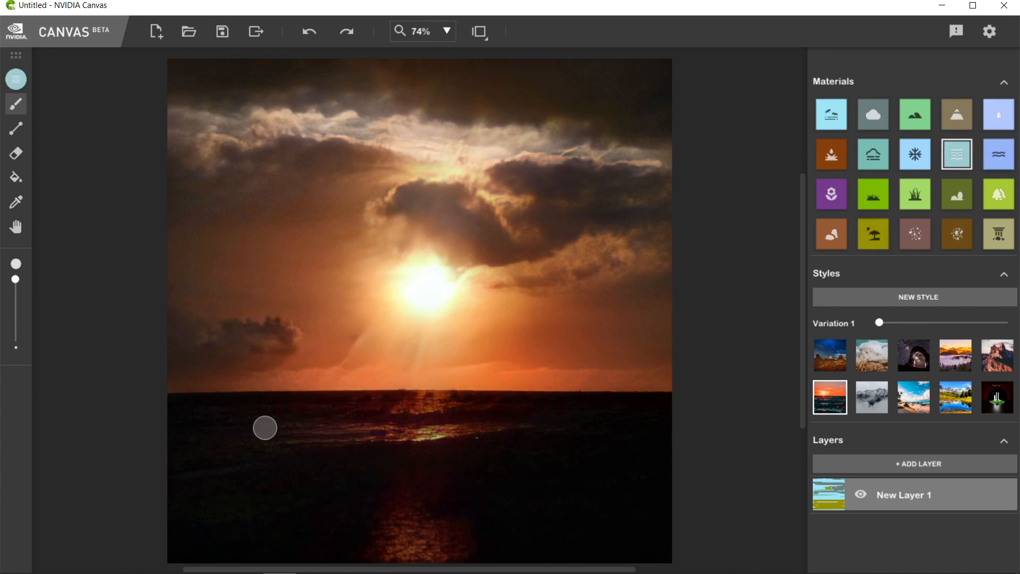
pyautogui.moveTo(265, 428)
pyautogui.mouseDown()
pyautogui.moveTo(250, 393)
pyautogui.moveTo(490, 395)
pyautogui.moveTo(200, 398)
pyautogui.moveTo(559, 402)
pyautogui.moveTo(181, 392)
pyautogui.moveTo(318, 381)
pyautogui.moveTo(352, 351)
pyautogui.moveTo(181, 350)
pyautogui.mouseUp()
# Try the blue desert dusk and grayscale misty forest styles on the seascape, and apply the tropical beach style.
pyautogui.click(823, 363)
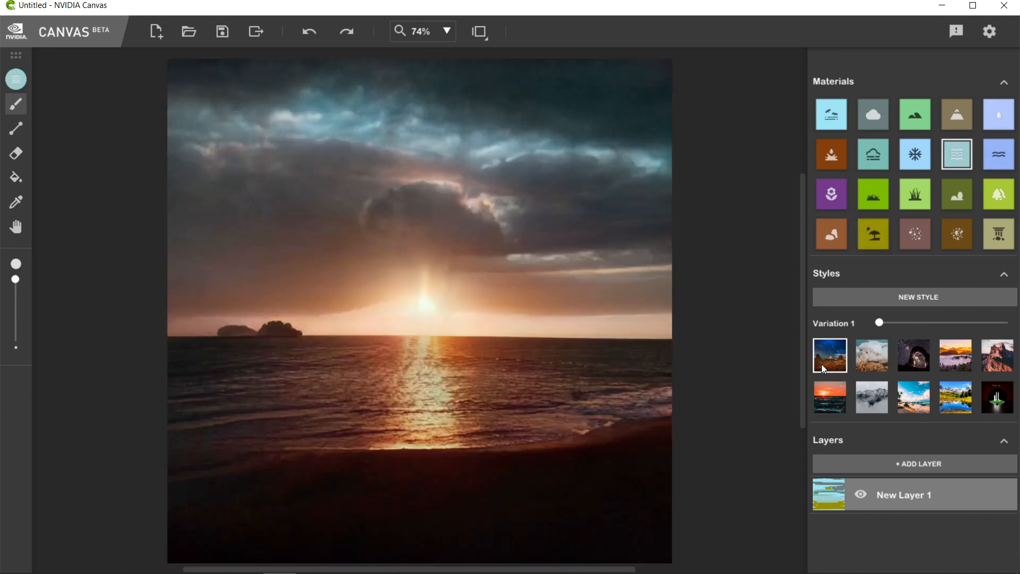
pyautogui.click(864, 398)
pyautogui.click(900, 403)
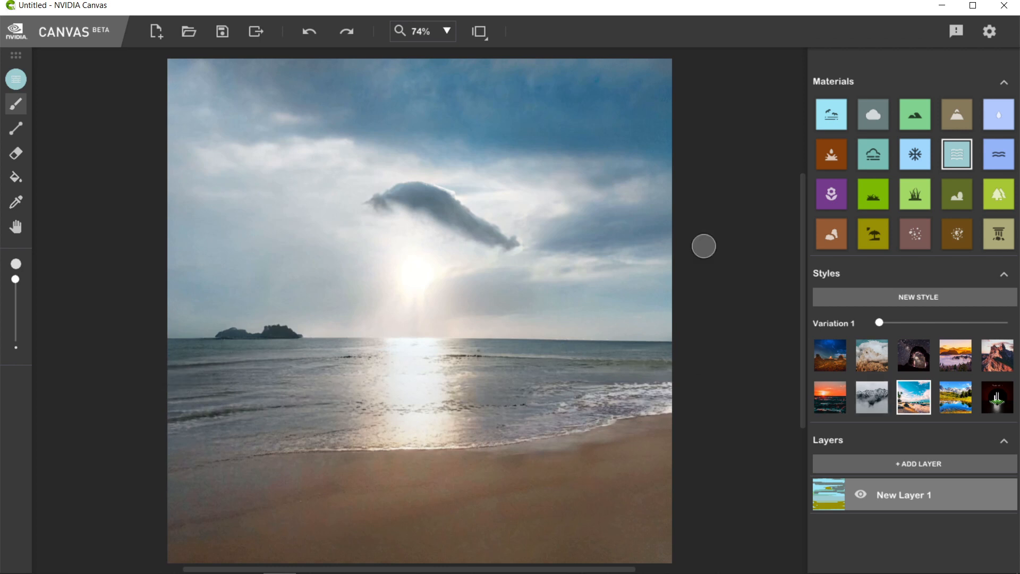
# Paint a tall, broad-topped outcrop on a low island rising from the middle of the sea.
pyautogui.click(957, 234)
pyautogui.moveTo(380, 485)
pyautogui.mouseDown()
pyautogui.moveTo(548, 463)
pyautogui.moveTo(653, 433)
pyautogui.mouseUp()
pyautogui.moveTo(398, 200)
pyautogui.mouseDown()
pyautogui.moveTo(470, 228)
pyautogui.moveTo(397, 219)
pyautogui.moveTo(408, 241)
pyautogui.moveTo(461, 230)
pyautogui.moveTo(439, 267)
pyautogui.moveTo(438, 317)
pyautogui.moveTo(458, 289)
pyautogui.moveTo(433, 318)
pyautogui.moveTo(398, 279)
pyautogui.moveTo(378, 320)
pyautogui.moveTo(473, 319)
pyautogui.moveTo(480, 308)
pyautogui.moveTo(342, 323)
pyautogui.moveTo(495, 327)
pyautogui.moveTo(486, 337)
pyautogui.moveTo(382, 342)
pyautogui.moveTo(316, 332)
pyautogui.moveTo(378, 350)
pyautogui.moveTo(569, 360)
pyautogui.moveTo(469, 385)
pyautogui.moveTo(324, 387)
pyautogui.mouseUp()
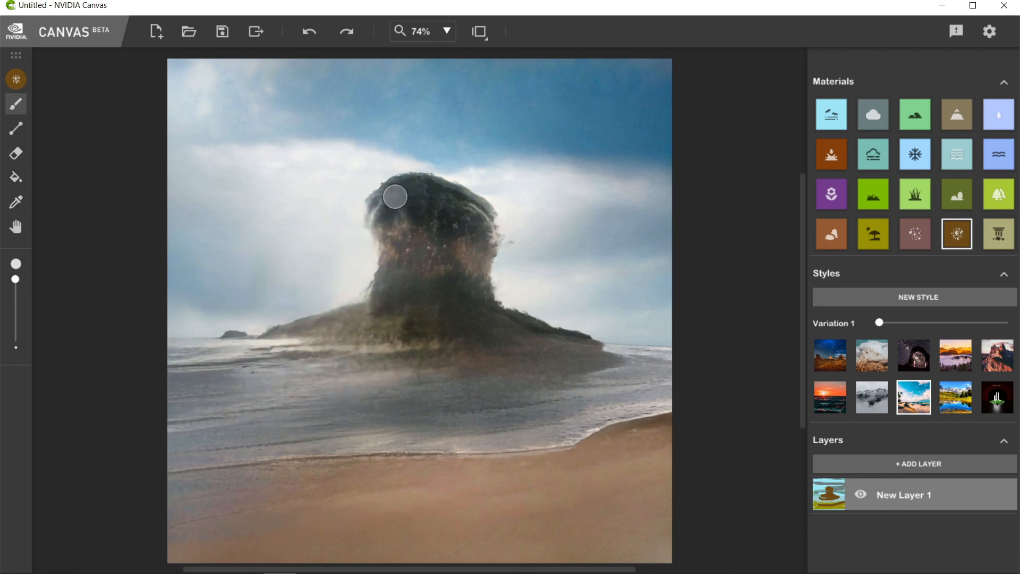
pyautogui.moveTo(356, 255)
pyautogui.mouseDown()
pyautogui.moveTo(428, 253)
pyautogui.moveTo(392, 303)
pyautogui.moveTo(464, 341)
pyautogui.moveTo(560, 336)
pyautogui.mouseUp()
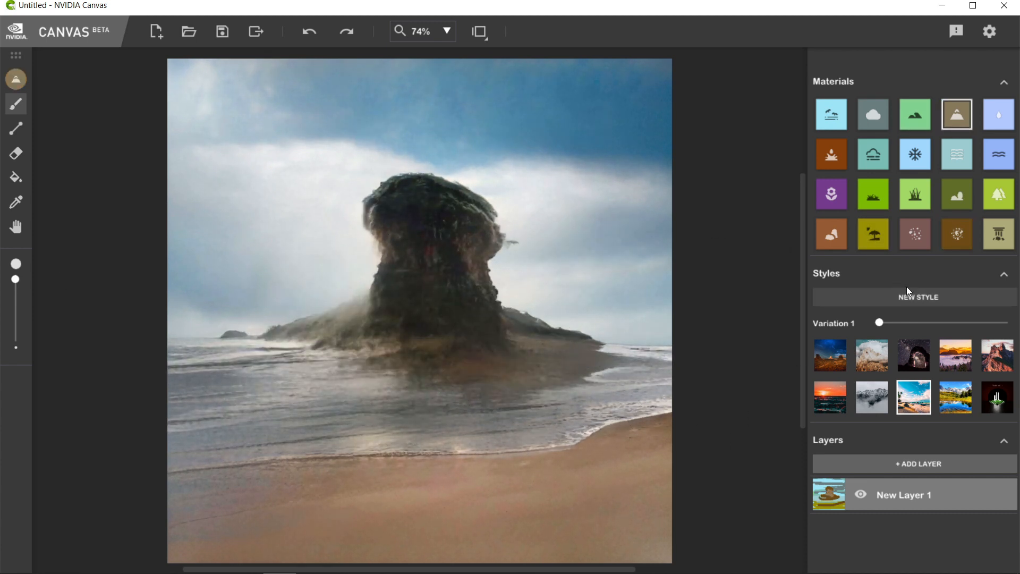
# Paint hills around the outcrop out to both edges of the canvas, and brush water along the shore below them.
pyautogui.moveTo(208, 367)
pyautogui.mouseDown()
pyautogui.moveTo(199, 313)
pyautogui.moveTo(290, 357)
pyautogui.moveTo(199, 302)
pyautogui.moveTo(361, 334)
pyautogui.moveTo(525, 312)
pyautogui.moveTo(520, 290)
pyautogui.moveTo(676, 332)
pyautogui.moveTo(458, 344)
pyautogui.moveTo(295, 314)
pyautogui.moveTo(173, 278)
pyautogui.moveTo(375, 273)
pyautogui.moveTo(343, 249)
pyautogui.moveTo(189, 253)
pyautogui.mouseUp()
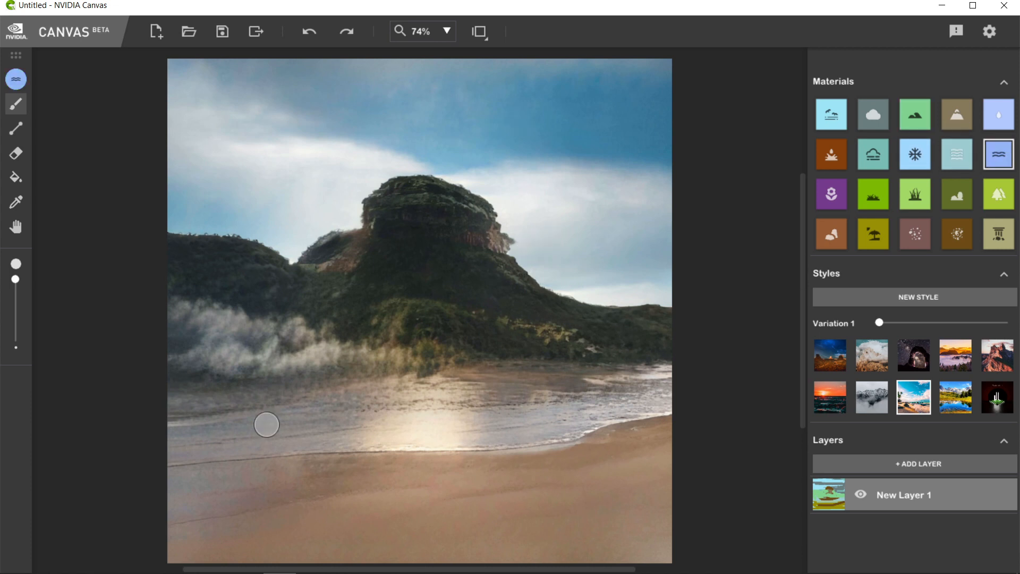
pyautogui.moveTo(266, 425)
pyautogui.mouseDown()
pyautogui.moveTo(559, 401)
pyautogui.moveTo(205, 418)
pyautogui.moveTo(547, 405)
pyautogui.mouseUp()
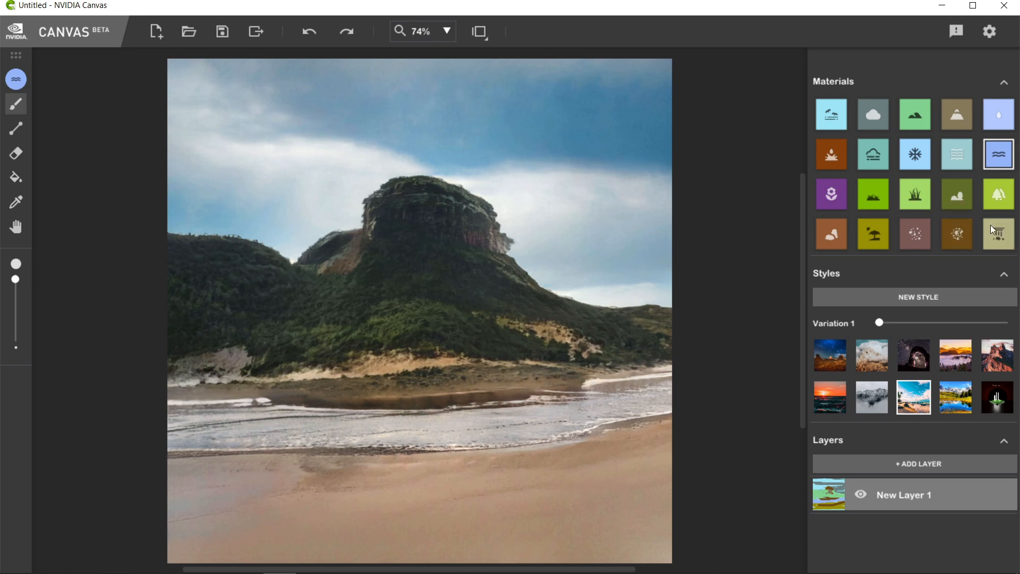
# Paint three ruined stone pillars: one on the right-hand hill, one on the left shore and one in the beach foreground.
pyautogui.moveTo(634, 303)
pyautogui.mouseDown()
pyautogui.moveTo(636, 266)
pyautogui.moveTo(637, 306)
pyautogui.moveTo(606, 345)
pyautogui.mouseUp()
pyautogui.moveTo(267, 364); pyautogui.dragTo(257, 370)
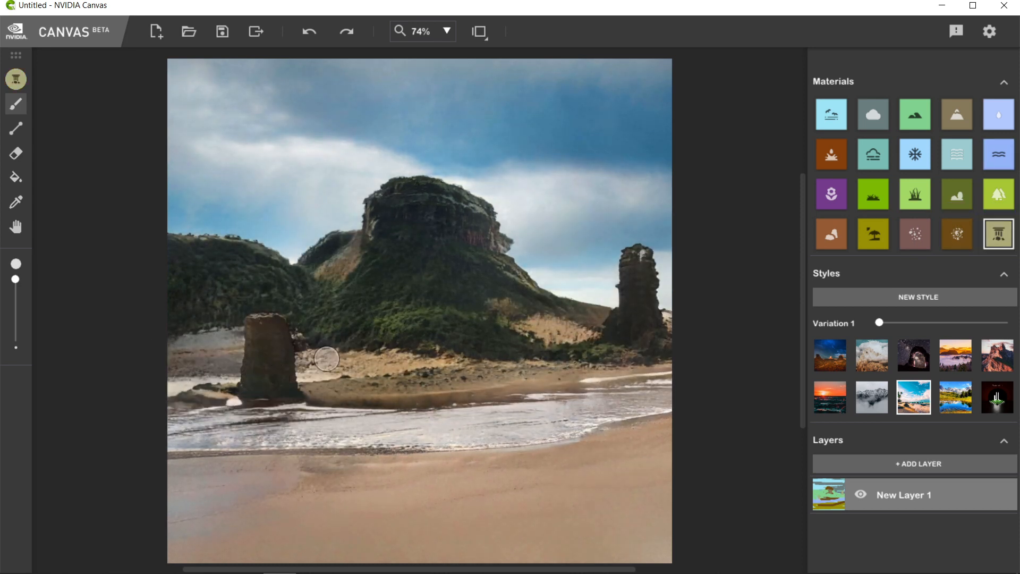
pyautogui.moveTo(582, 484)
pyautogui.mouseDown()
pyautogui.moveTo(605, 515)
pyautogui.moveTo(562, 545)
pyautogui.moveTo(637, 558)
pyautogui.mouseUp()
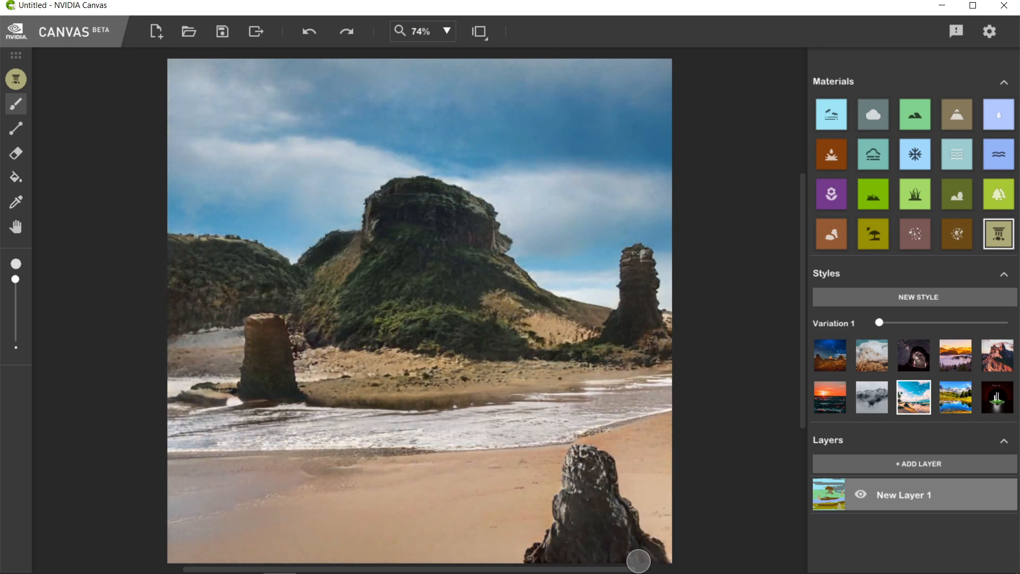
# Widen the foreground pillar into a large rock mass, and add two small rocks on the sand beside it.
pyautogui.click(831, 241)
pyautogui.moveTo(580, 463)
pyautogui.mouseDown()
pyautogui.moveTo(648, 471)
pyautogui.moveTo(522, 558)
pyautogui.moveTo(672, 555)
pyautogui.mouseUp()
pyautogui.moveTo(312, 533); pyautogui.dragTo(337, 533)
pyautogui.moveTo(511, 502); pyautogui.dragTo(490, 498)
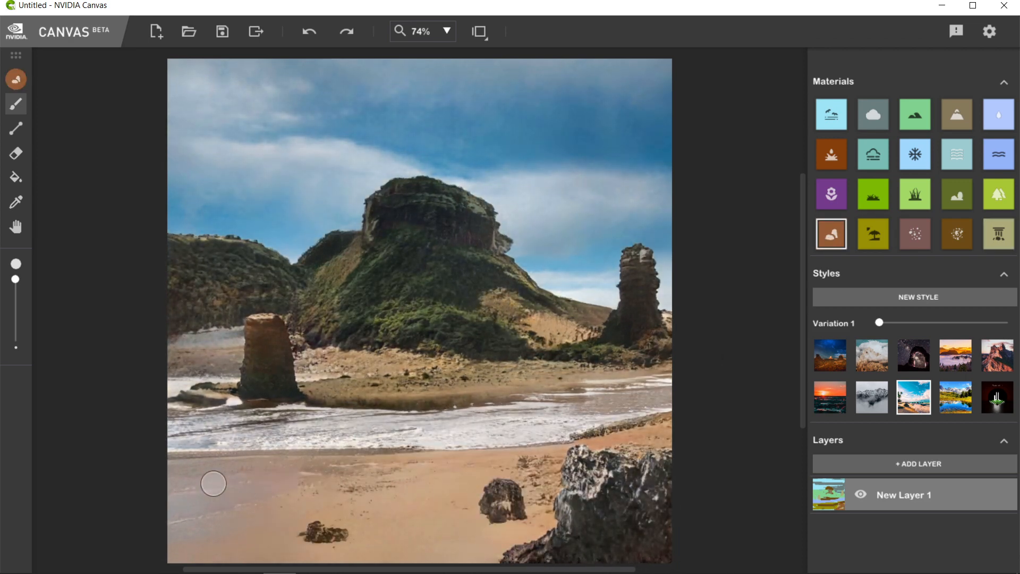
# Add a small rock pile at the left edge of the beach, and paint sky over the island, hills and pillars.
pyautogui.moveTo(213, 483)
pyautogui.mouseDown()
pyautogui.moveTo(186, 521)
pyautogui.moveTo(200, 483)
pyautogui.mouseUp()
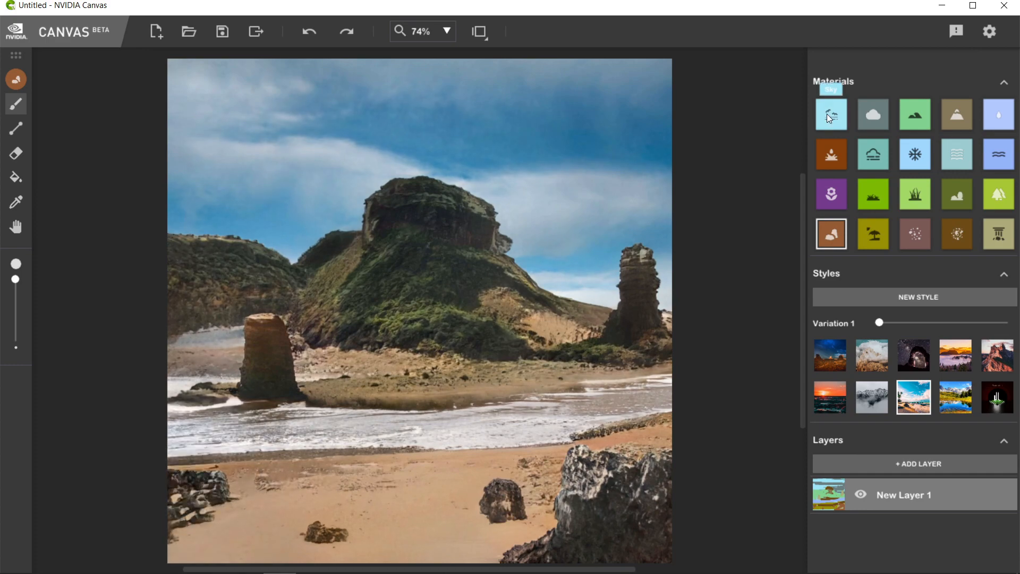
pyautogui.moveTo(177, 154)
pyautogui.mouseDown()
pyautogui.moveTo(698, 156)
pyautogui.moveTo(205, 154)
pyautogui.moveTo(323, 208)
pyautogui.moveTo(525, 224)
pyautogui.moveTo(568, 263)
pyautogui.moveTo(674, 305)
pyautogui.moveTo(467, 309)
pyautogui.moveTo(576, 351)
pyautogui.moveTo(698, 354)
pyautogui.moveTo(88, 375)
pyautogui.moveTo(555, 371)
pyautogui.moveTo(168, 384)
pyautogui.mouseUp()
pyautogui.moveTo(615, 463)
pyautogui.mouseDown()
pyautogui.moveTo(607, 533)
pyautogui.moveTo(325, 469)
pyautogui.mouseUp()
pyautogui.moveTo(596, 464)
pyautogui.mouseDown()
pyautogui.moveTo(186, 507)
pyautogui.moveTo(162, 476)
pyautogui.mouseUp()
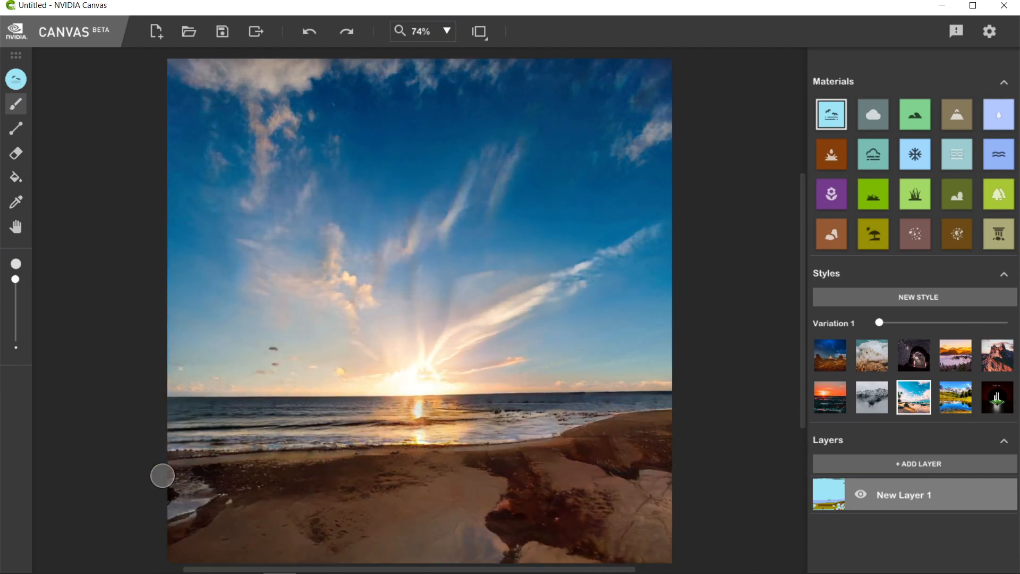
# Brush sea along the horizon and in several upright streaks across the sky.
pyautogui.click(958, 157)
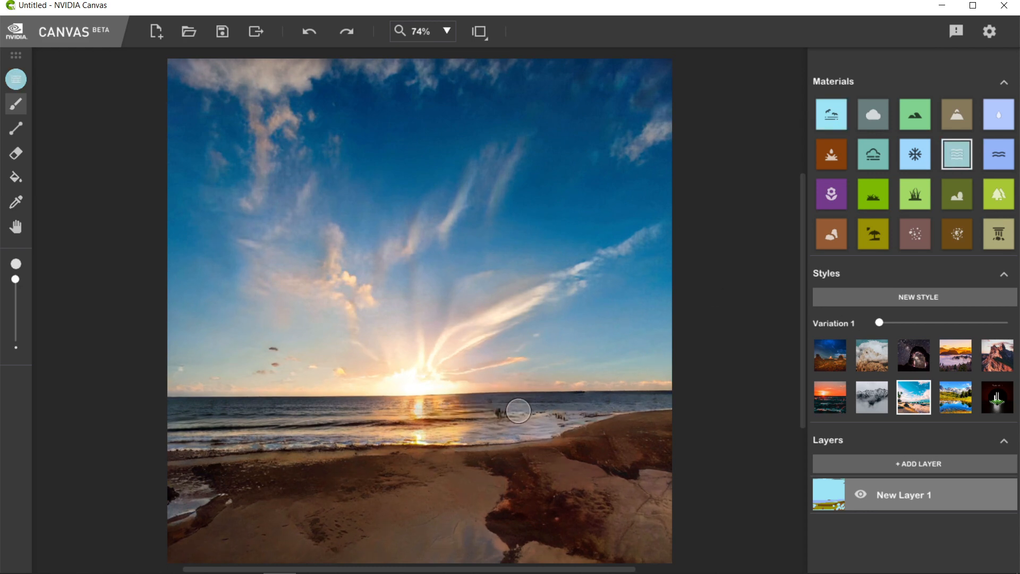
pyautogui.moveTo(519, 415)
pyautogui.mouseDown()
pyautogui.moveTo(649, 402)
pyautogui.moveTo(246, 403)
pyautogui.moveTo(185, 323)
pyautogui.moveTo(230, 270)
pyautogui.moveTo(405, 274)
pyautogui.moveTo(414, 314)
pyautogui.moveTo(419, 141)
pyautogui.moveTo(599, 371)
pyautogui.moveTo(600, 155)
pyautogui.mouseUp()
pyautogui.moveTo(291, 367); pyautogui.dragTo(300, 282)
pyautogui.moveTo(502, 367); pyautogui.dragTo(512, 287)
pyautogui.moveTo(579, 212)
pyautogui.mouseDown()
pyautogui.moveTo(476, 376)
pyautogui.moveTo(225, 405)
pyautogui.moveTo(487, 427)
pyautogui.mouseUp()
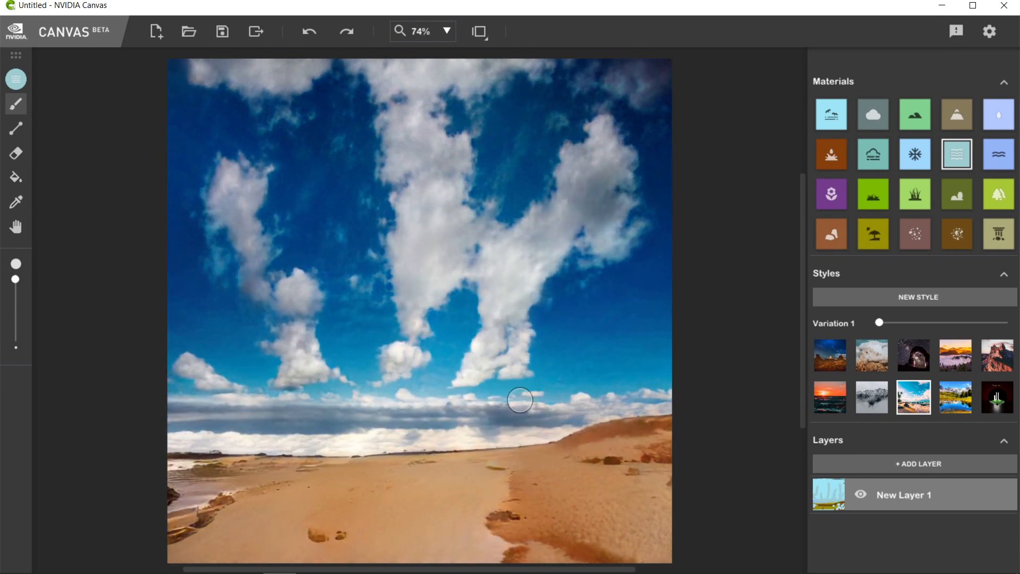
# Paint a tall sand dune rising toward the right edge, and place three small trees on the flat sand beside it.
pyautogui.moveTo(649, 513)
pyautogui.mouseDown()
pyautogui.moveTo(651, 417)
pyautogui.moveTo(402, 461)
pyautogui.moveTo(624, 316)
pyautogui.moveTo(639, 326)
pyautogui.moveTo(439, 439)
pyautogui.mouseUp()
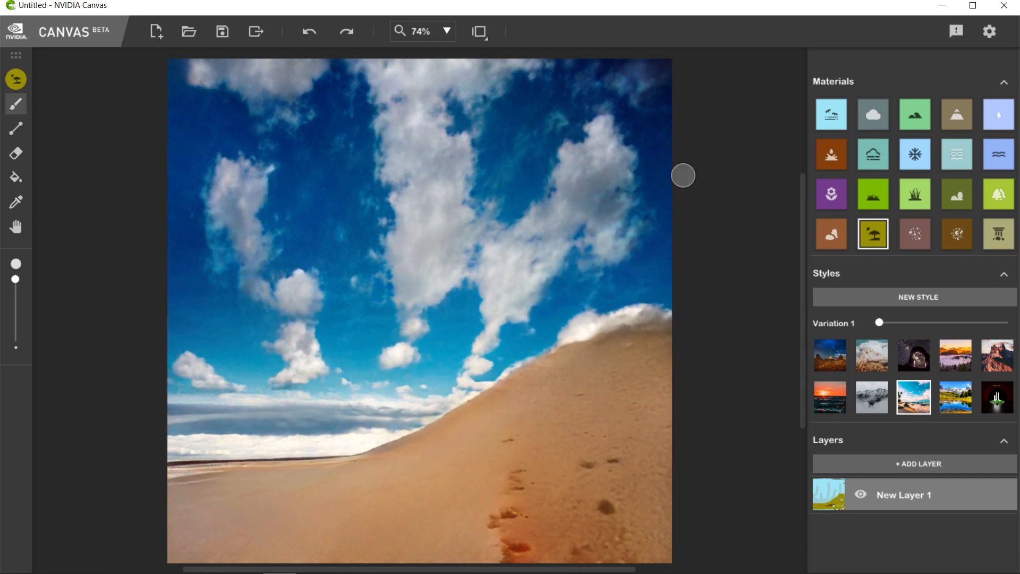
pyautogui.click(833, 156)
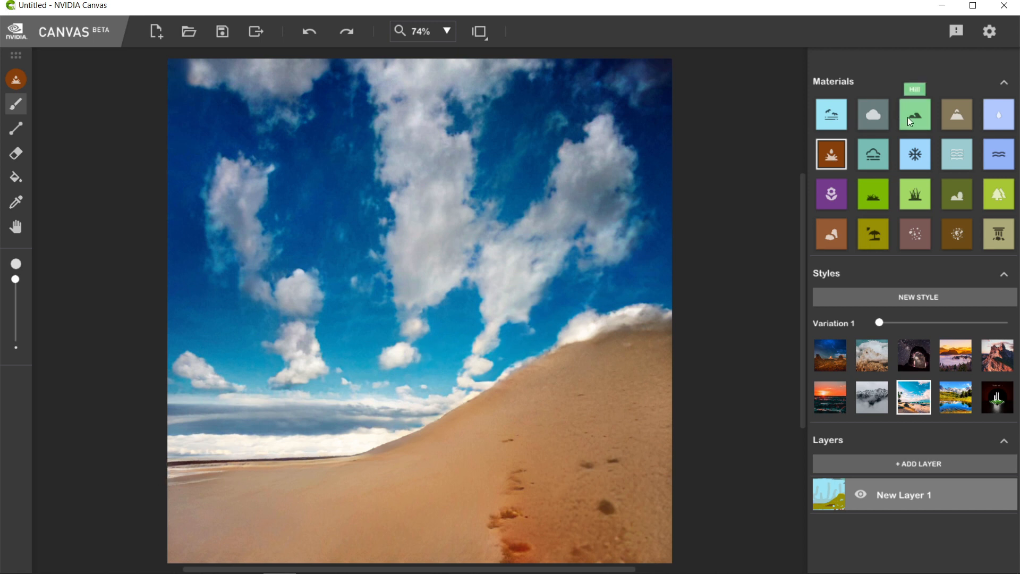
pyautogui.click(233, 456)
pyautogui.click(367, 449)
pyautogui.click(294, 541)
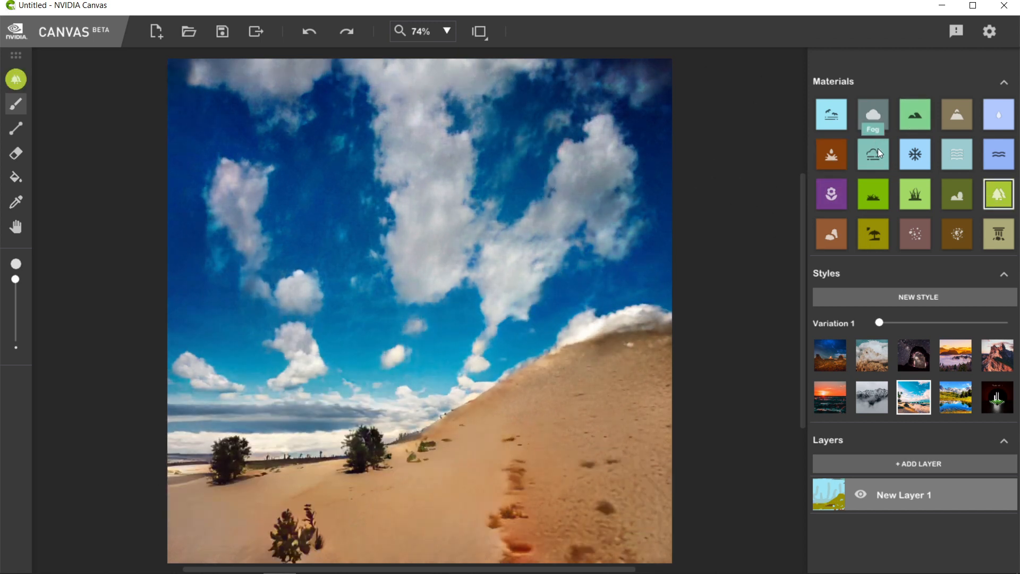
# Paint sea over the trees, the sand and the dune, and brush sky over the upper clouds.
pyautogui.click(957, 154)
pyautogui.moveTo(249, 471)
pyautogui.mouseDown()
pyautogui.moveTo(389, 492)
pyautogui.moveTo(212, 526)
pyautogui.moveTo(569, 544)
pyautogui.moveTo(639, 463)
pyautogui.moveTo(510, 437)
pyautogui.moveTo(583, 432)
pyautogui.moveTo(483, 426)
pyautogui.moveTo(423, 451)
pyautogui.moveTo(442, 444)
pyautogui.mouseUp()
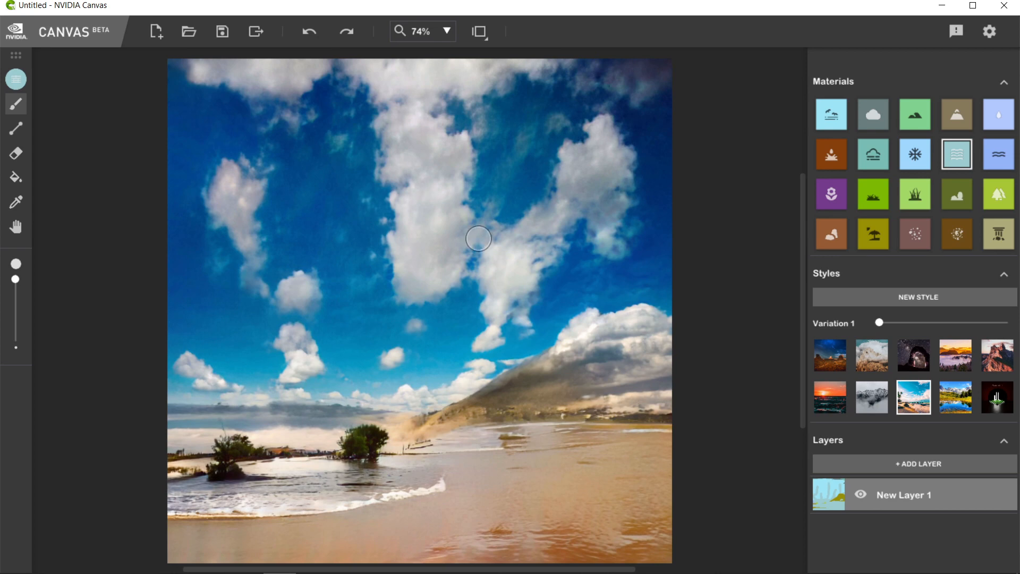
pyautogui.moveTo(490, 417)
pyautogui.mouseDown()
pyautogui.moveTo(611, 372)
pyautogui.moveTo(371, 358)
pyautogui.moveTo(530, 510)
pyautogui.moveTo(289, 436)
pyautogui.mouseUp()
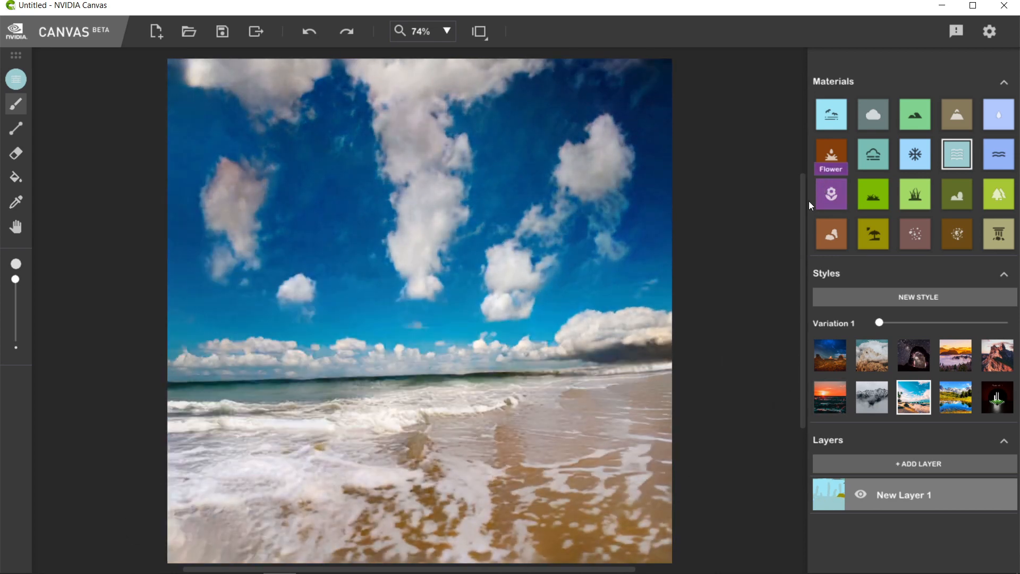
pyautogui.moveTo(207, 63)
pyautogui.mouseDown()
pyautogui.moveTo(976, 189)
pyautogui.moveTo(432, 280)
pyautogui.moveTo(963, 263)
pyautogui.mouseUp()
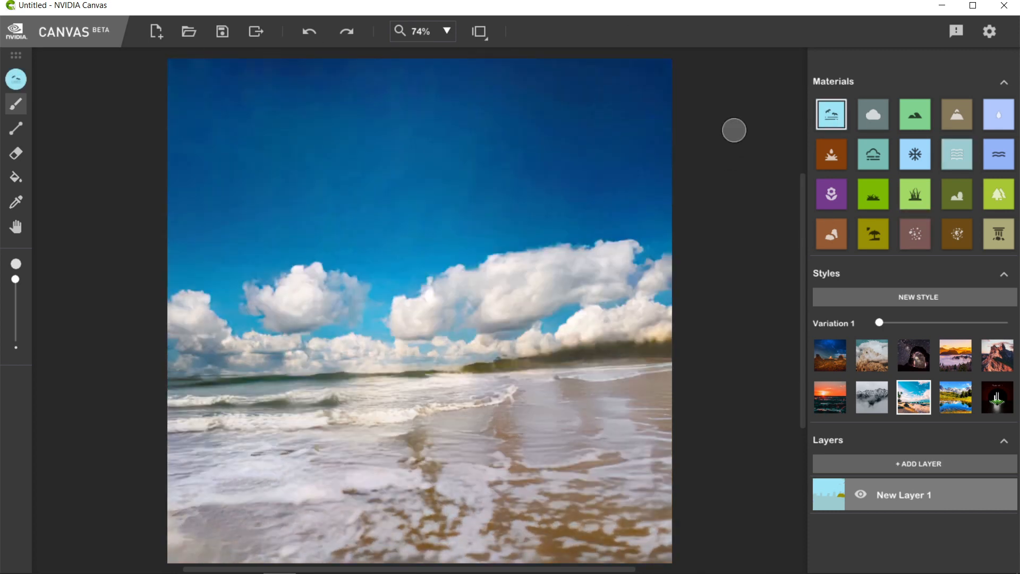
# Paint rocks across the foreground with a large boulder at the right, and add hills along the horizon.
pyautogui.moveTo(213, 461)
pyautogui.mouseDown()
pyautogui.moveTo(313, 423)
pyautogui.moveTo(664, 425)
pyautogui.moveTo(172, 429)
pyautogui.mouseUp()
pyautogui.moveTo(620, 476)
pyautogui.mouseDown()
pyautogui.moveTo(205, 534)
pyautogui.moveTo(673, 510)
pyautogui.moveTo(477, 504)
pyautogui.mouseUp()
pyautogui.moveTo(665, 468)
pyautogui.mouseDown()
pyautogui.moveTo(494, 399)
pyautogui.moveTo(577, 391)
pyautogui.mouseUp()
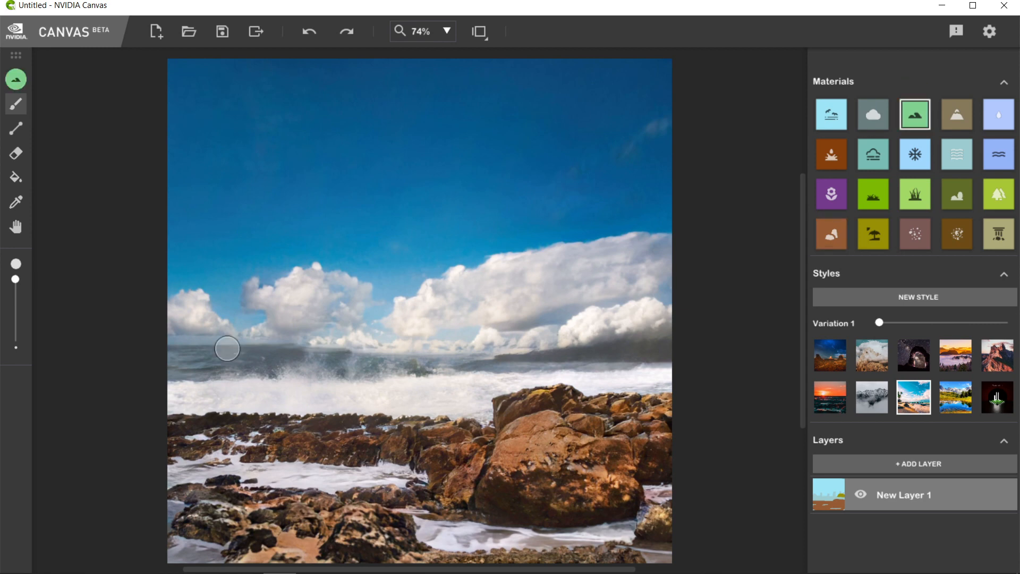
pyautogui.moveTo(228, 348)
pyautogui.mouseDown()
pyautogui.moveTo(289, 303)
pyautogui.moveTo(444, 334)
pyautogui.moveTo(669, 318)
pyautogui.mouseUp()
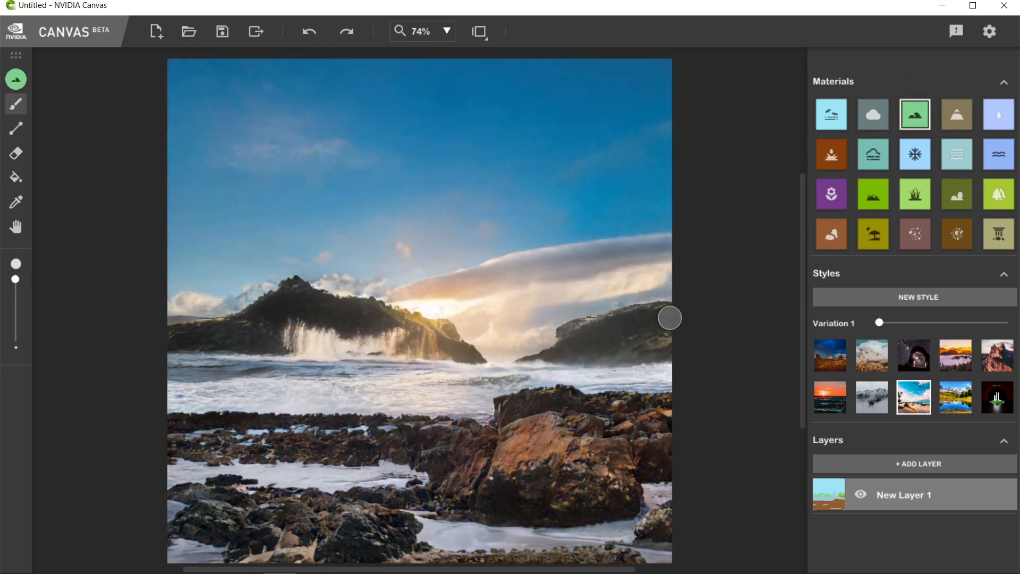
# Paint a tall mountain peak on the left-hand hill, and extend mountain slopes along the right shore and across the water.
pyautogui.click(957, 114)
pyautogui.moveTo(340, 298)
pyautogui.mouseDown()
pyautogui.moveTo(330, 239)
pyautogui.moveTo(435, 309)
pyautogui.moveTo(557, 352)
pyautogui.mouseUp()
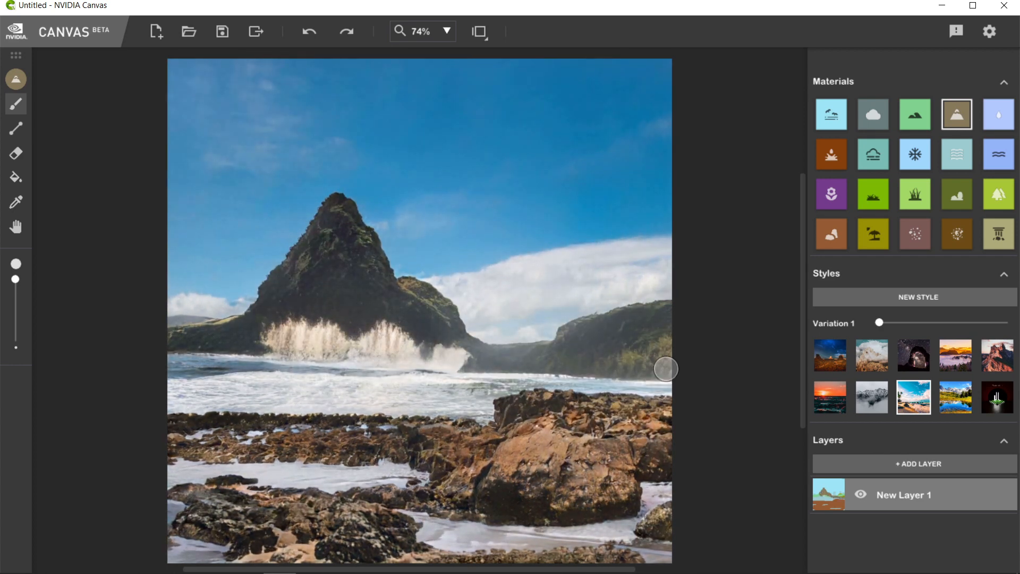
pyautogui.moveTo(665, 369); pyautogui.dragTo(501, 395)
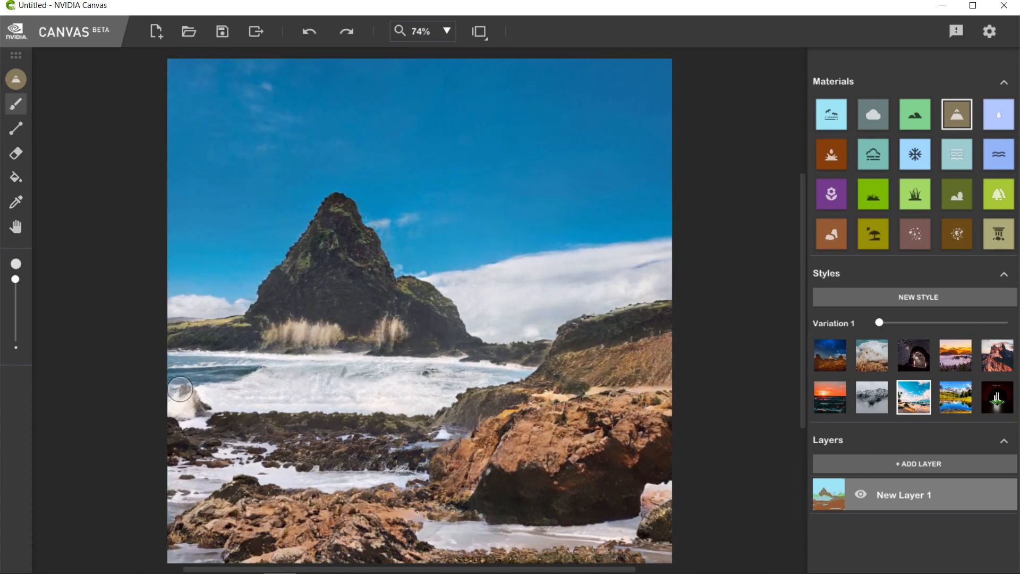
pyautogui.moveTo(180, 389); pyautogui.dragTo(428, 374)
pyautogui.moveTo(295, 423); pyautogui.dragTo(785, 414)
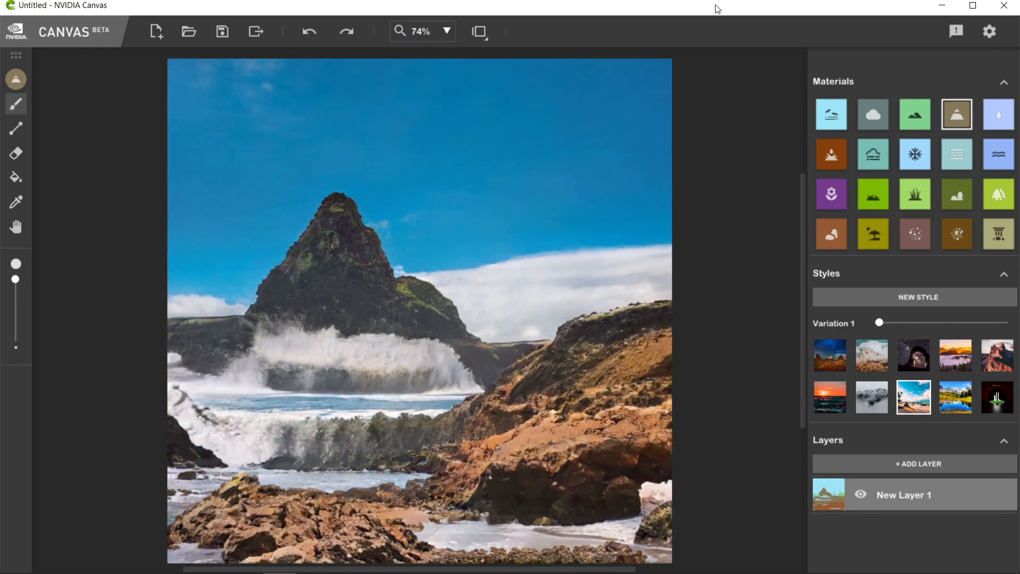
# Apply the red ocean-sunset style, and brush fog over the mountain and the sea.
pyautogui.click(830, 397)
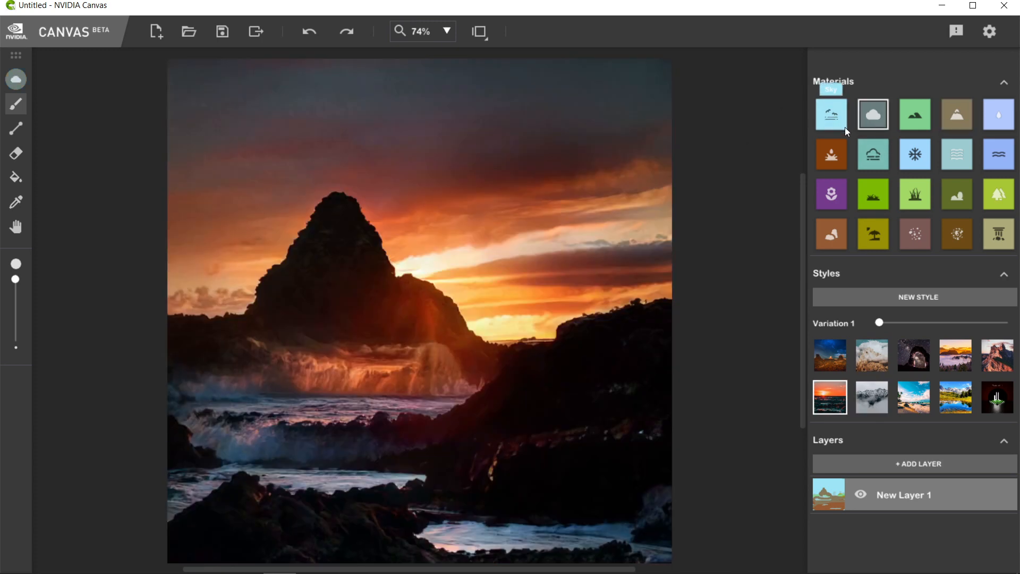
pyautogui.click(873, 154)
pyautogui.moveTo(452, 319)
pyautogui.mouseDown()
pyautogui.moveTo(209, 440)
pyautogui.moveTo(146, 536)
pyautogui.moveTo(294, 280)
pyautogui.moveTo(346, 310)
pyautogui.moveTo(348, 236)
pyautogui.mouseUp()
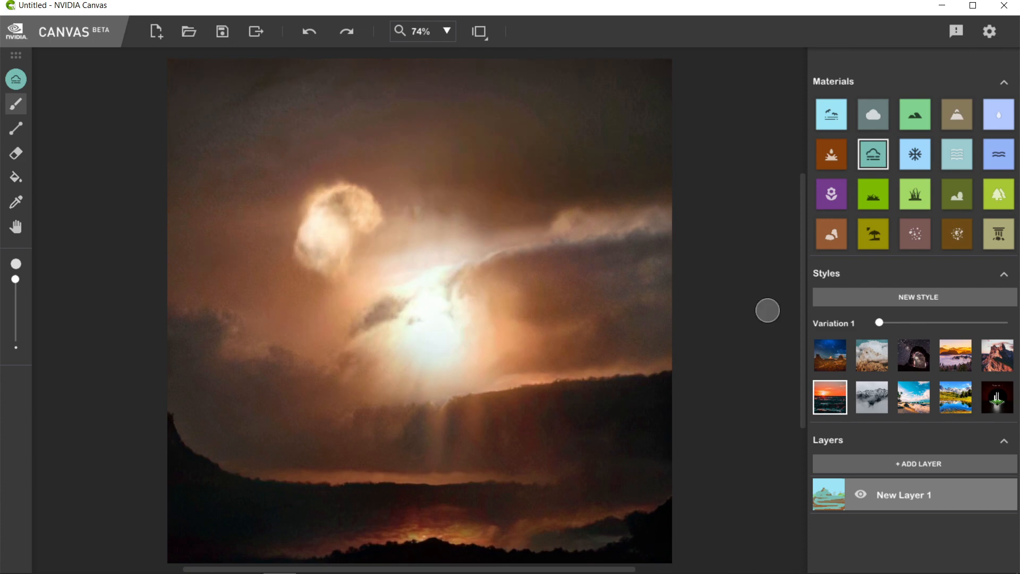
# Cover the whole canvas with sky, and paint snow ground along the bottom in the black-and-white misty mountain style.
pyautogui.click(832, 115)
pyautogui.moveTo(351, 223)
pyautogui.mouseDown()
pyautogui.moveTo(819, 355)
pyautogui.moveTo(136, 305)
pyautogui.moveTo(374, 357)
pyautogui.moveTo(503, 429)
pyautogui.moveTo(339, 528)
pyautogui.moveTo(185, 446)
pyautogui.moveTo(624, 471)
pyautogui.moveTo(599, 368)
pyautogui.mouseUp()
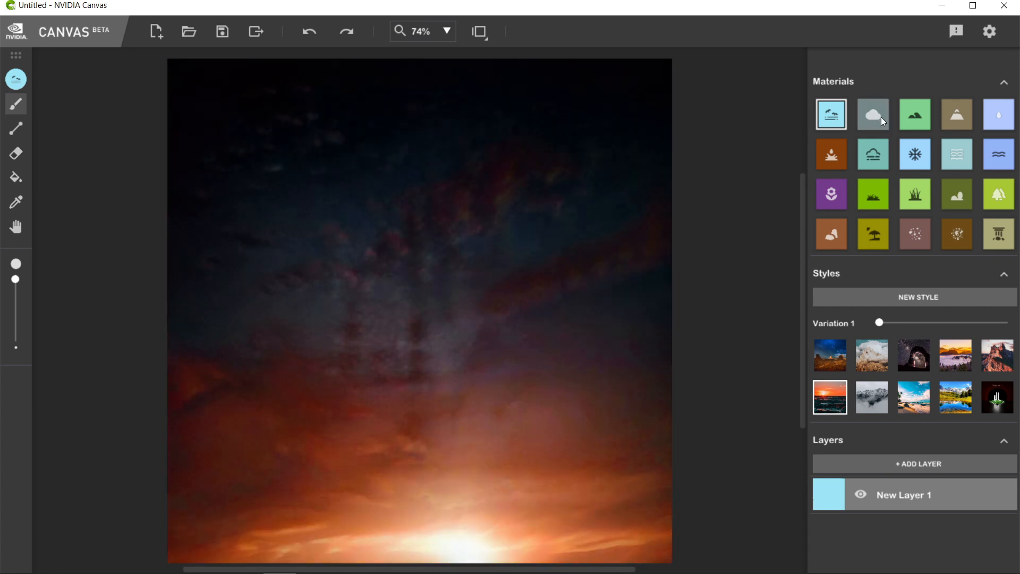
pyautogui.click(915, 155)
pyautogui.click(874, 407)
pyautogui.moveTo(176, 538)
pyautogui.mouseDown()
pyautogui.moveTo(311, 551)
pyautogui.moveTo(580, 519)
pyautogui.moveTo(421, 461)
pyautogui.moveTo(239, 517)
pyautogui.moveTo(614, 501)
pyautogui.moveTo(198, 503)
pyautogui.moveTo(243, 397)
pyautogui.moveTo(296, 463)
pyautogui.moveTo(806, 421)
pyautogui.mouseUp()
# Paint a tall hill at the left and a lower twin-peaked hill at the right, and brush clouds across the upper sky.
pyautogui.click(914, 123)
pyautogui.moveTo(608, 438)
pyautogui.mouseDown()
pyautogui.moveTo(542, 432)
pyautogui.moveTo(446, 446)
pyautogui.moveTo(491, 359)
pyautogui.moveTo(685, 458)
pyautogui.moveTo(374, 465)
pyautogui.moveTo(308, 402)
pyautogui.moveTo(190, 405)
pyautogui.moveTo(205, 314)
pyautogui.moveTo(258, 322)
pyautogui.moveTo(289, 311)
pyautogui.moveTo(327, 369)
pyautogui.mouseUp()
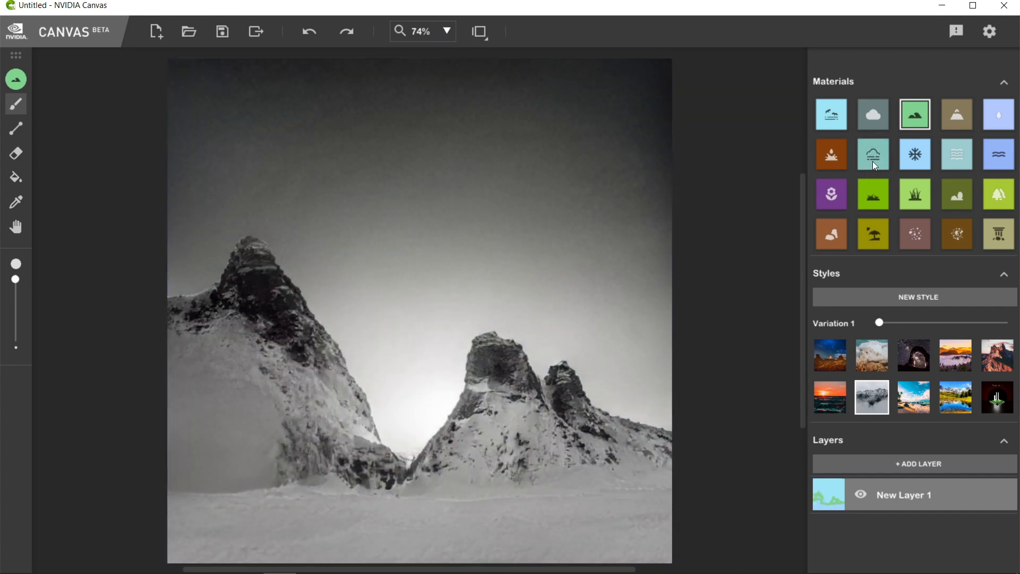
pyautogui.click(873, 114)
pyautogui.moveTo(453, 132); pyautogui.dragTo(232, 94)
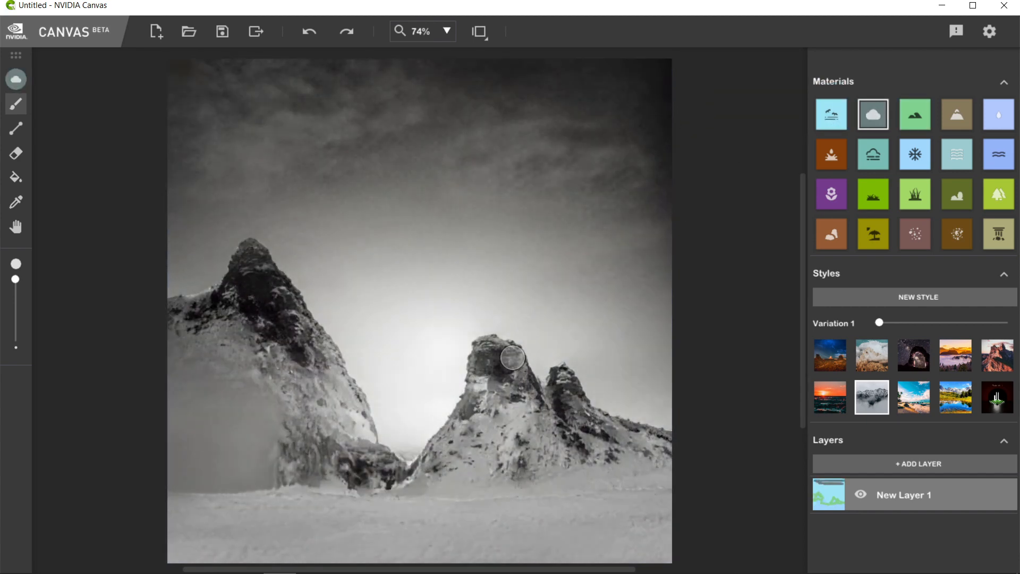
# Raise a tall mountain between the two hills, and paint water across the foreground up to its foot.
pyautogui.click(999, 115)
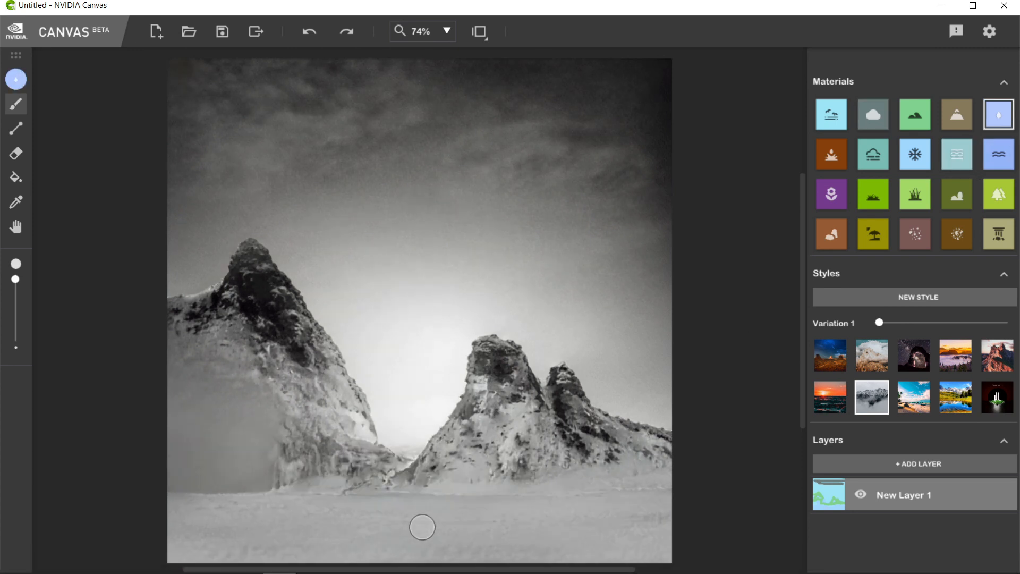
pyautogui.moveTo(422, 527)
pyautogui.mouseDown()
pyautogui.moveTo(585, 530)
pyautogui.moveTo(231, 540)
pyautogui.moveTo(717, 547)
pyautogui.mouseUp()
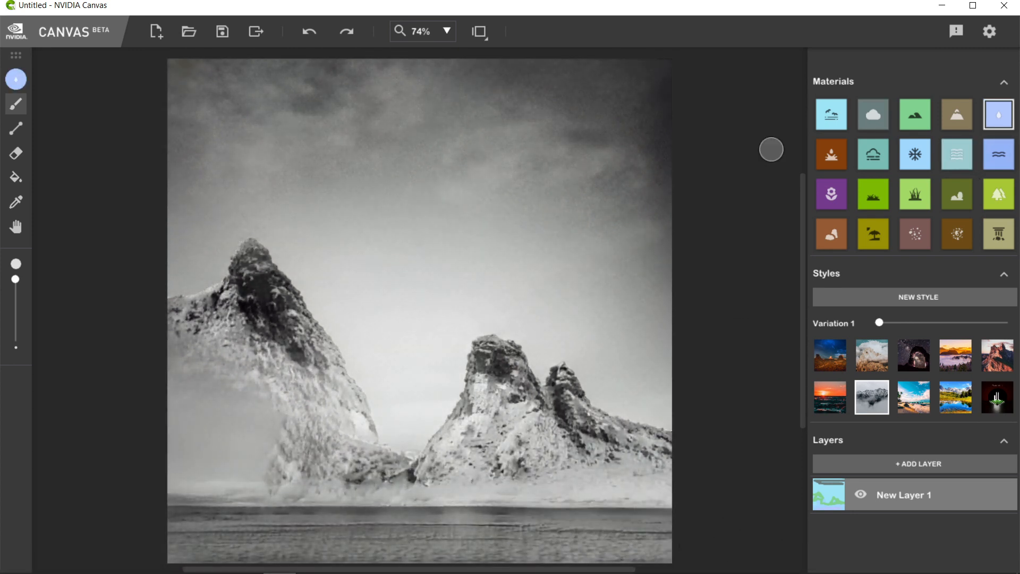
pyautogui.moveTo(406, 360)
pyautogui.mouseDown()
pyautogui.moveTo(413, 254)
pyautogui.moveTo(403, 240)
pyautogui.moveTo(373, 321)
pyautogui.moveTo(419, 336)
pyautogui.moveTo(414, 391)
pyautogui.moveTo(356, 394)
pyautogui.moveTo(449, 407)
pyautogui.moveTo(455, 348)
pyautogui.moveTo(423, 253)
pyautogui.moveTo(474, 336)
pyautogui.moveTo(465, 313)
pyautogui.moveTo(489, 332)
pyautogui.moveTo(450, 285)
pyautogui.mouseUp()
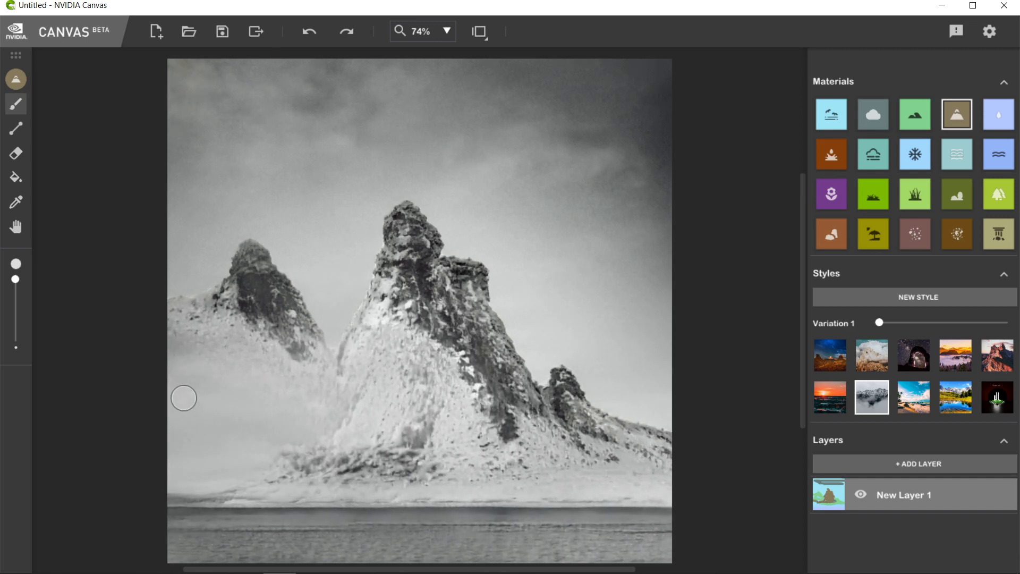
pyautogui.moveTo(346, 507)
pyautogui.mouseDown()
pyautogui.moveTo(278, 493)
pyautogui.moveTo(503, 500)
pyautogui.moveTo(336, 495)
pyautogui.moveTo(208, 424)
pyautogui.moveTo(231, 491)
pyautogui.moveTo(185, 493)
pyautogui.mouseUp()
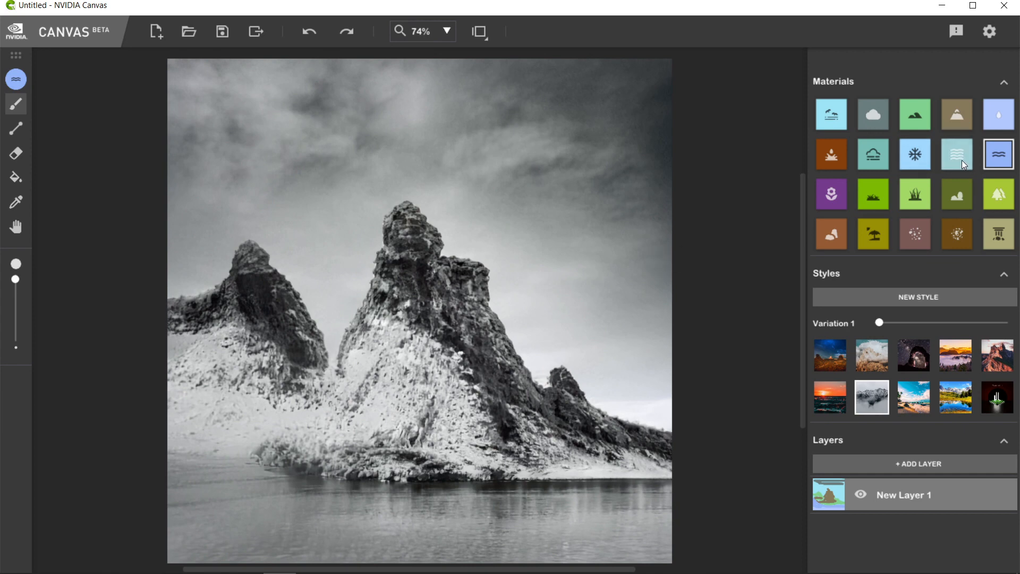
# Paint a sand bank along the bottom edge of the lake, and brush clumps of flowers along it.
pyautogui.click(957, 193)
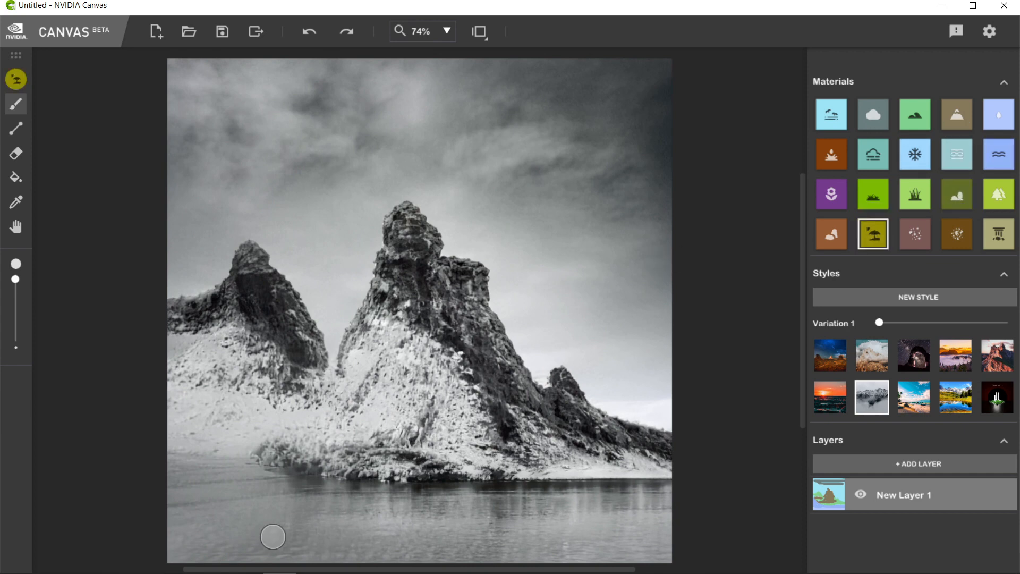
pyautogui.moveTo(272, 537)
pyautogui.mouseDown()
pyautogui.moveTo(451, 554)
pyautogui.moveTo(634, 546)
pyautogui.moveTo(669, 513)
pyautogui.mouseUp()
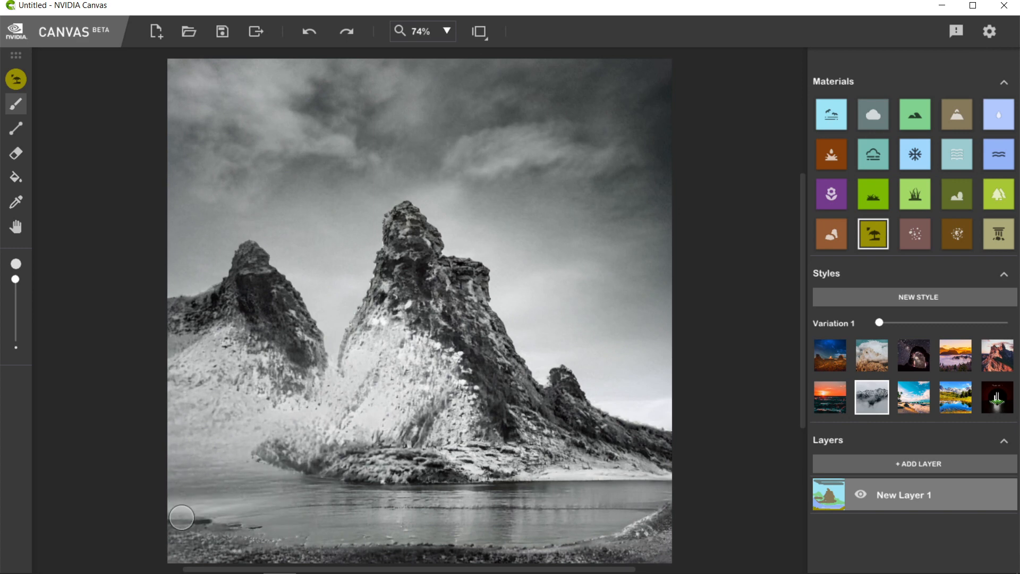
pyautogui.click(833, 212)
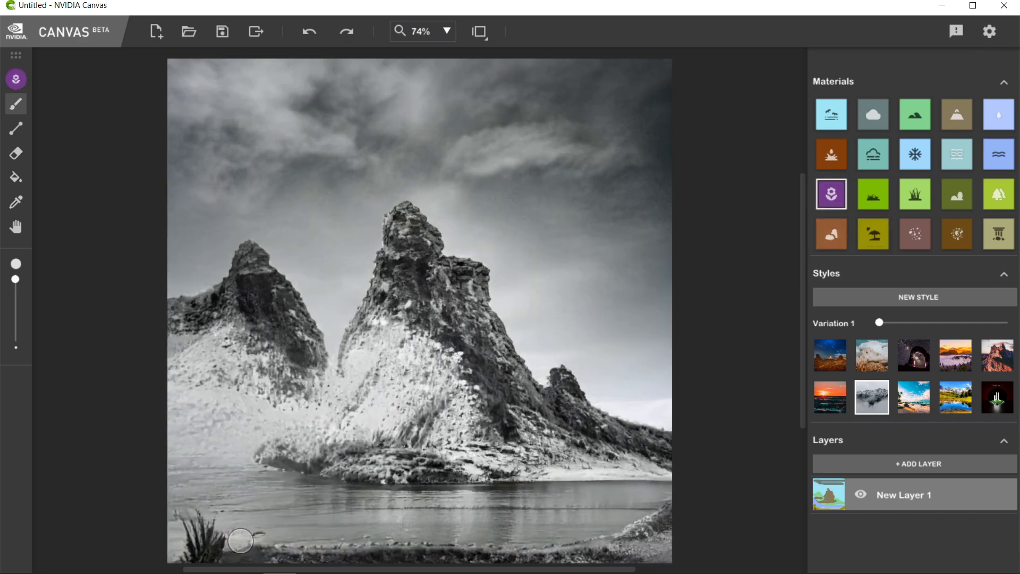
pyautogui.moveTo(326, 555); pyautogui.dragTo(547, 543)
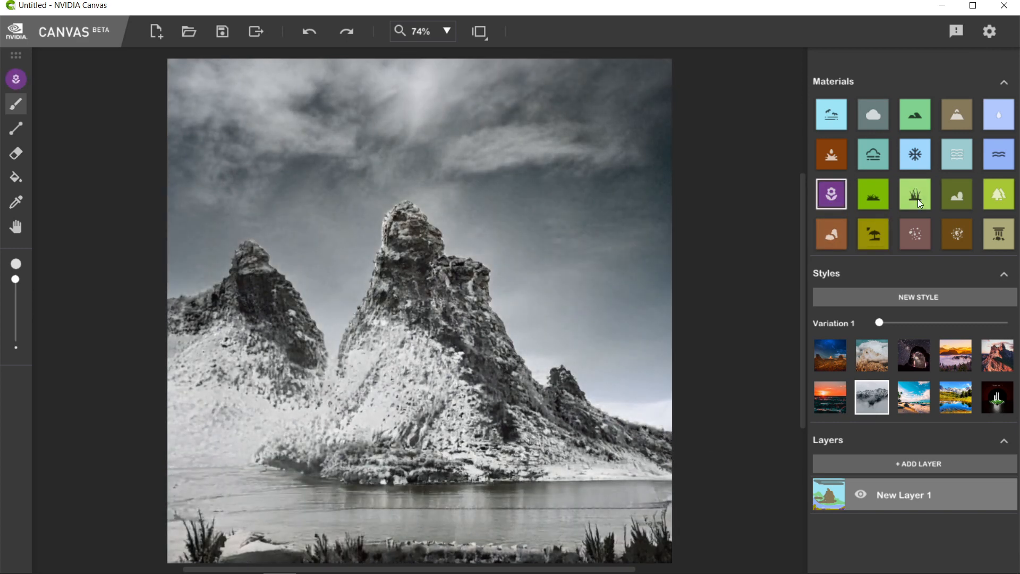
# Paint tall trees at the left and right edges of the lake, and place smaller trees along the foreground bank.
pyautogui.moveTo(196, 456)
pyautogui.mouseDown()
pyautogui.moveTo(224, 454)
pyautogui.moveTo(202, 415)
pyautogui.moveTo(177, 495)
pyautogui.moveTo(181, 536)
pyautogui.moveTo(236, 458)
pyautogui.moveTo(203, 427)
pyautogui.mouseUp()
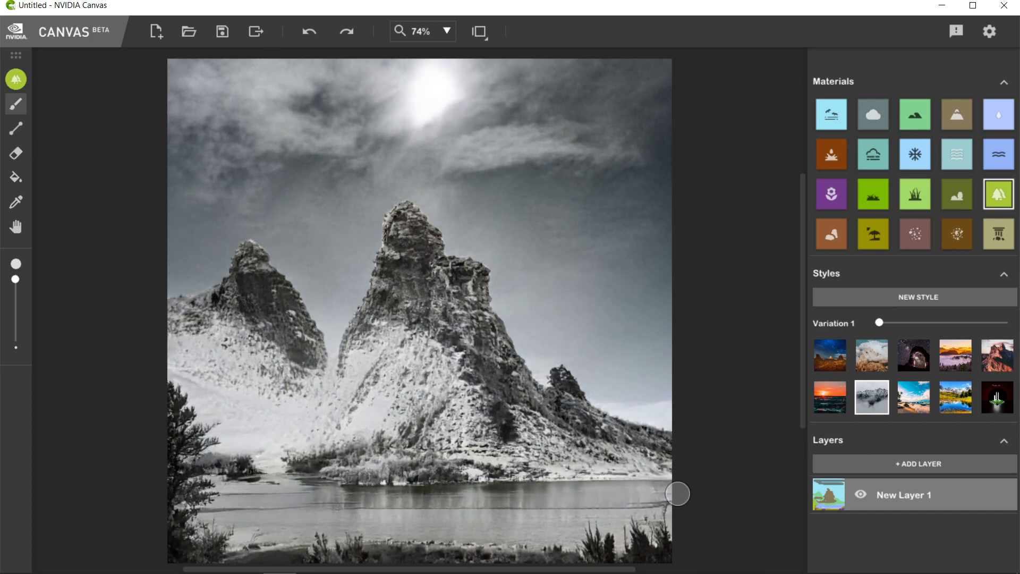
pyautogui.moveTo(676, 490)
pyautogui.mouseDown()
pyautogui.moveTo(666, 425)
pyautogui.moveTo(659, 489)
pyautogui.mouseUp()
pyautogui.click(292, 541)
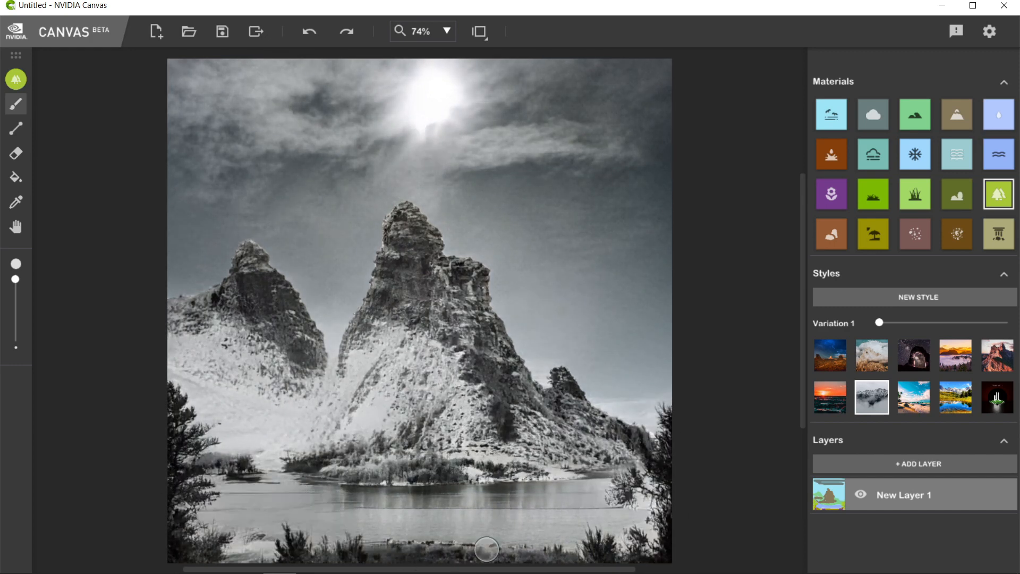
pyautogui.click(501, 539)
# Add trees at the mountain's foot and a large one on the right-hand ridge, and brush grass over the left-hand hillside.
pyautogui.click(365, 462)
pyautogui.click(513, 462)
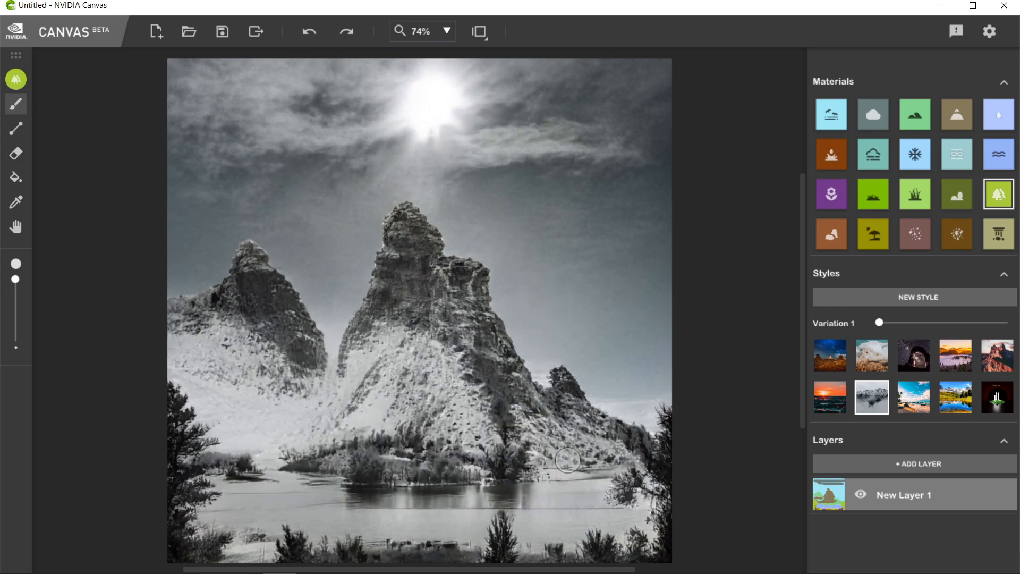
pyautogui.click(572, 379)
pyautogui.moveTo(570, 364)
pyautogui.mouseDown()
pyautogui.moveTo(570, 313)
pyautogui.moveTo(564, 329)
pyautogui.moveTo(596, 336)
pyautogui.mouseUp()
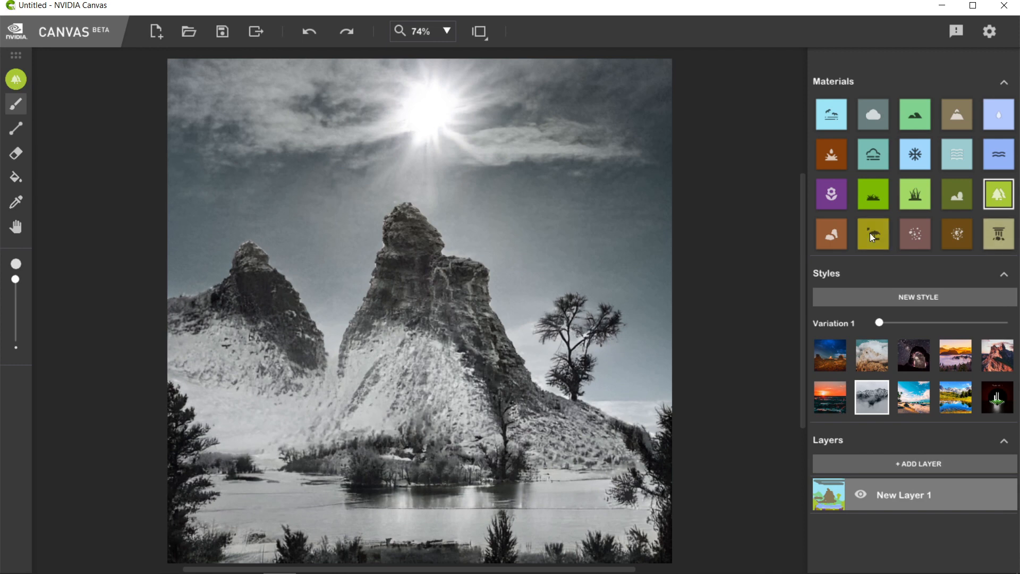
pyautogui.click(915, 194)
pyautogui.moveTo(261, 343)
pyautogui.mouseDown()
pyautogui.moveTo(195, 397)
pyautogui.moveTo(226, 356)
pyautogui.moveTo(231, 403)
pyautogui.mouseUp()
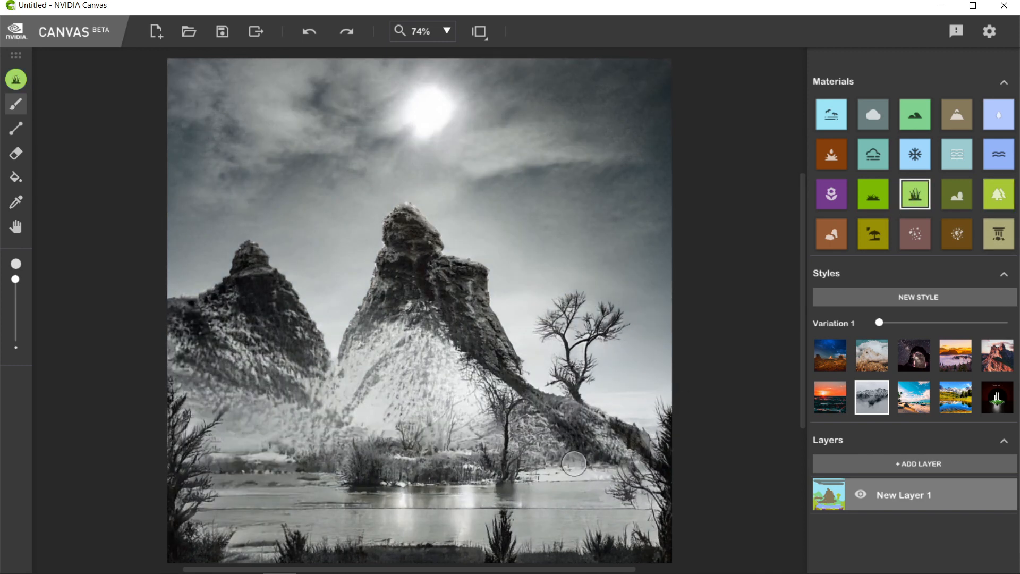
# Try the ocean-sunset, desert-dusk, starry-cave and foggy-sunset styles on the scene, and apply the blue mountain-lake style.
pyautogui.click(834, 400)
pyautogui.click(830, 363)
pyautogui.click(914, 355)
pyautogui.click(955, 356)
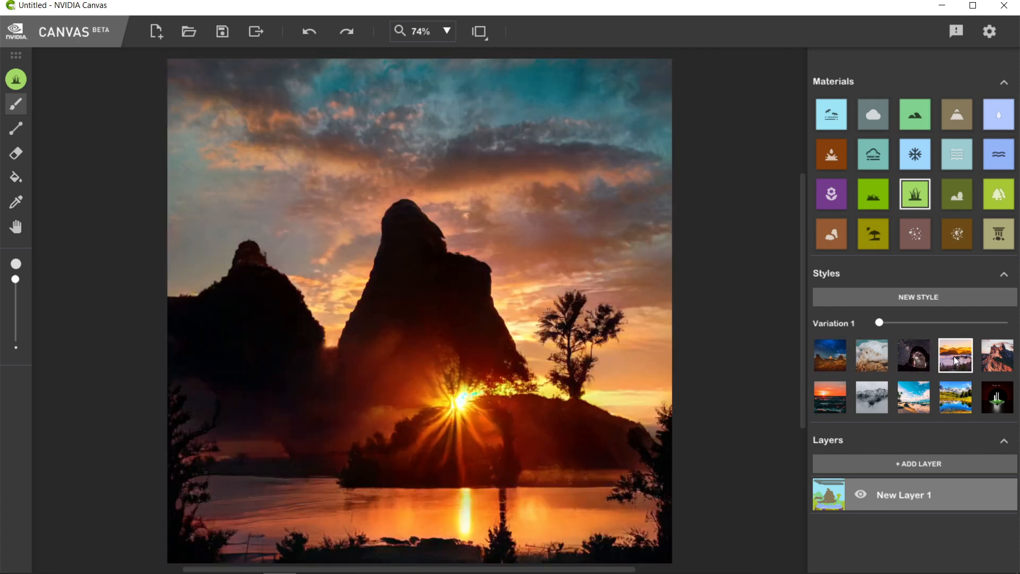
pyautogui.click(956, 396)
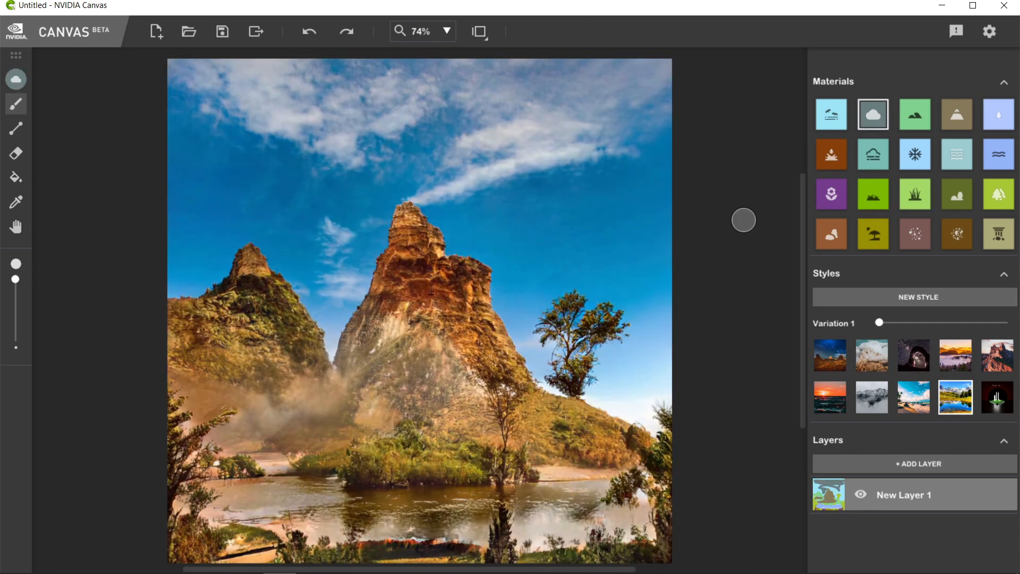
# Undo the trial stroke at the mountain's base, and brush fog across the mountains and the lake.
pyautogui.moveTo(405, 407)
pyautogui.mouseDown()
pyautogui.moveTo(432, 289)
pyautogui.moveTo(489, 331)
pyautogui.mouseUp()
pyautogui.hotkey('ctrl', 'z')
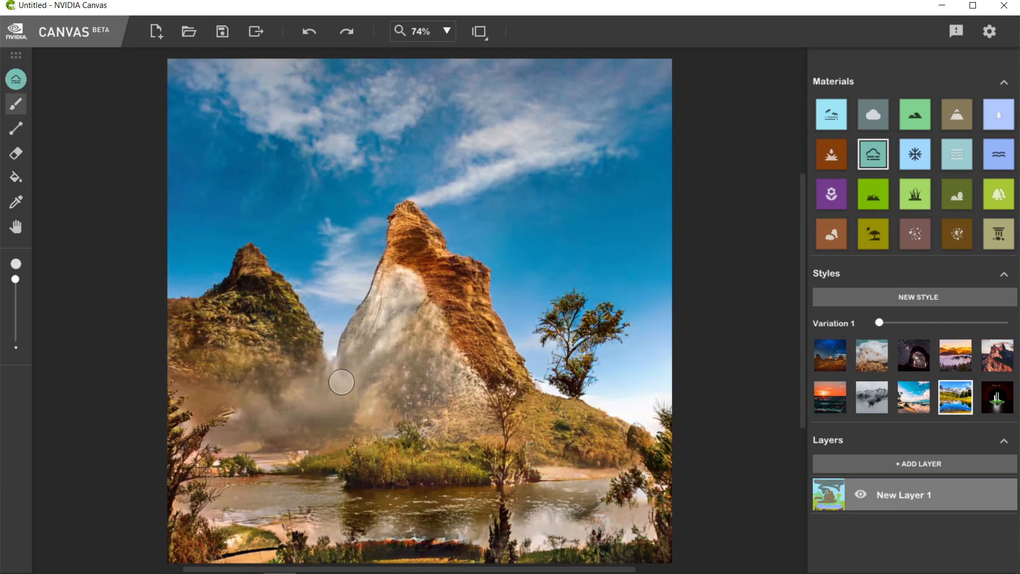
pyautogui.moveTo(342, 381)
pyautogui.mouseDown()
pyautogui.moveTo(262, 480)
pyautogui.moveTo(387, 448)
pyautogui.moveTo(569, 460)
pyautogui.moveTo(569, 305)
pyautogui.moveTo(569, 378)
pyautogui.moveTo(663, 406)
pyautogui.mouseUp()
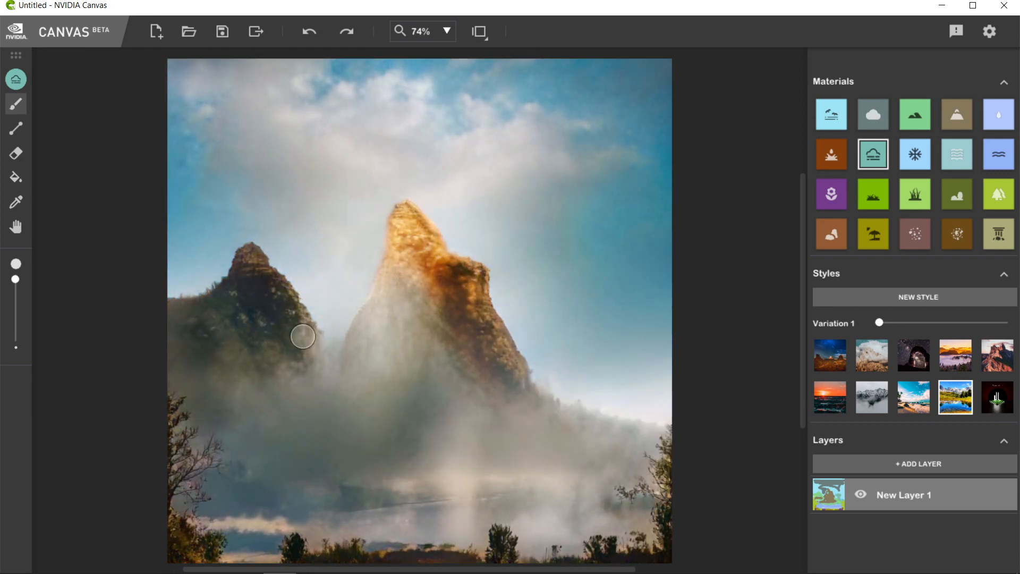
pyautogui.moveTo(303, 335)
pyautogui.mouseDown()
pyautogui.moveTo(476, 307)
pyautogui.moveTo(516, 364)
pyautogui.moveTo(225, 252)
pyautogui.moveTo(269, 284)
pyautogui.moveTo(230, 307)
pyautogui.moveTo(195, 310)
pyautogui.moveTo(296, 322)
pyautogui.moveTo(363, 286)
pyautogui.moveTo(572, 370)
pyautogui.mouseUp()
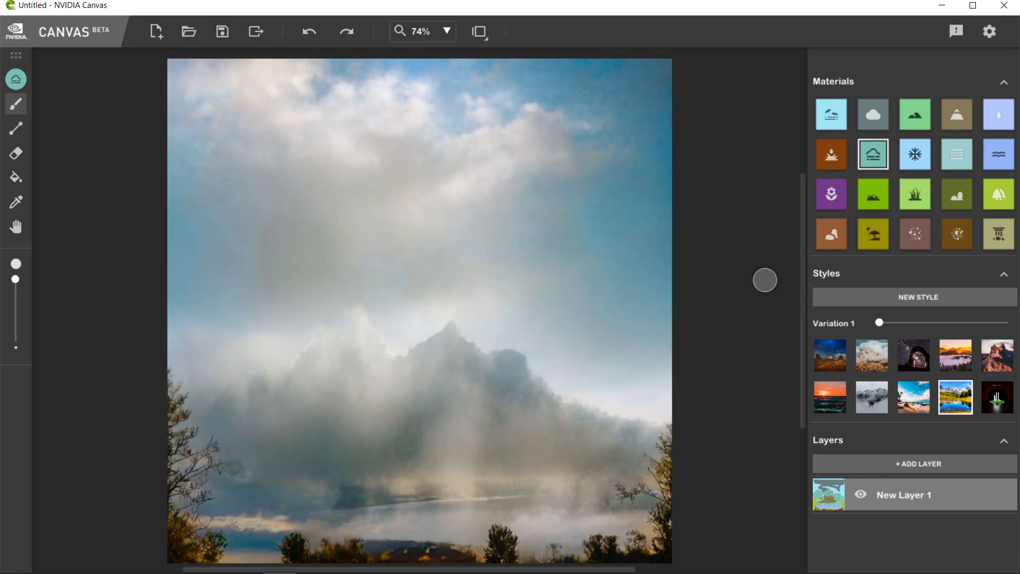
# Paint a grass field over the foggy mountains, raising its upper edge into a low, uneven hillside.
pyautogui.click(874, 198)
pyautogui.moveTo(202, 319)
pyautogui.mouseDown()
pyautogui.moveTo(505, 349)
pyautogui.moveTo(611, 346)
pyautogui.moveTo(612, 317)
pyautogui.moveTo(726, 287)
pyautogui.moveTo(496, 358)
pyautogui.moveTo(219, 359)
pyautogui.moveTo(585, 400)
pyautogui.moveTo(550, 367)
pyautogui.mouseUp()
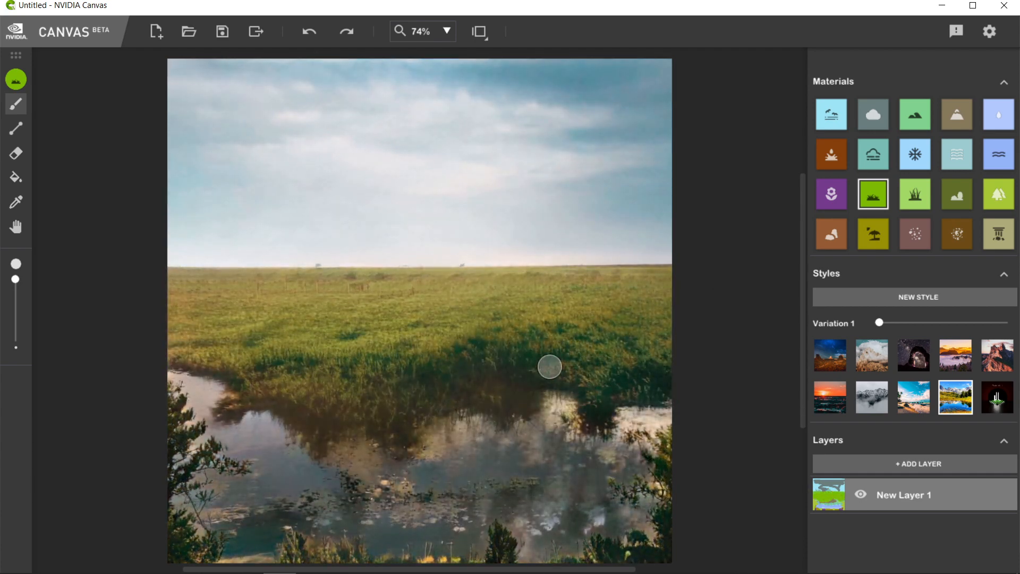
pyautogui.moveTo(308, 287)
pyautogui.mouseDown()
pyautogui.moveTo(556, 266)
pyautogui.moveTo(264, 273)
pyautogui.moveTo(601, 264)
pyautogui.moveTo(635, 251)
pyautogui.mouseUp()
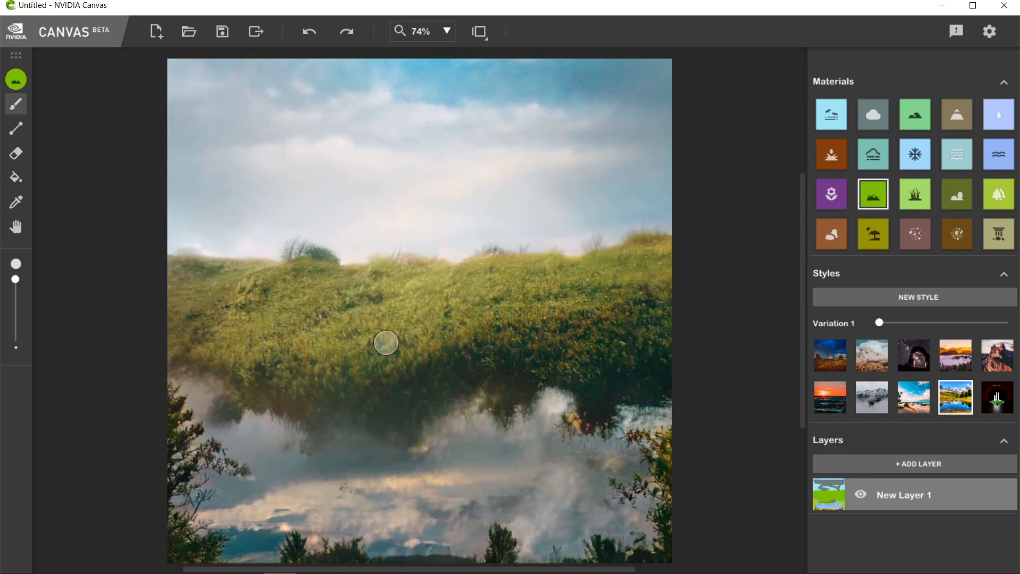
# Paint a stone bank along the far shore beneath the grass, and brush over the foreground trees on the lake.
pyautogui.click(844, 237)
pyautogui.moveTo(178, 366)
pyautogui.mouseDown()
pyautogui.moveTo(289, 400)
pyautogui.moveTo(680, 366)
pyautogui.mouseUp()
pyautogui.moveTo(241, 437)
pyautogui.mouseDown()
pyautogui.moveTo(694, 471)
pyautogui.moveTo(234, 544)
pyautogui.moveTo(581, 501)
pyautogui.moveTo(173, 453)
pyautogui.moveTo(230, 458)
pyautogui.moveTo(368, 548)
pyautogui.mouseUp()
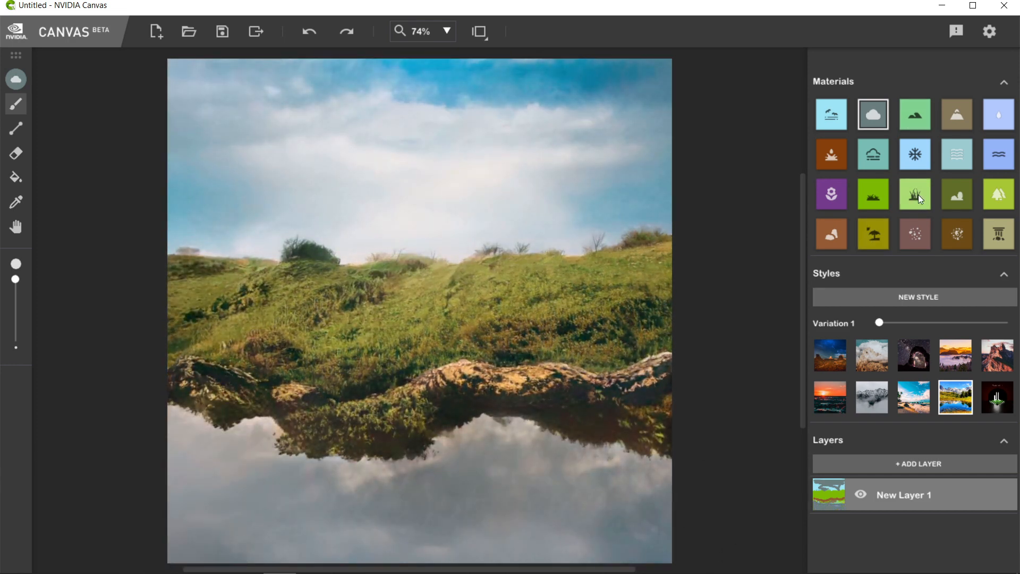
# Paint a tall tree and a broad one on the grassy hill, and dot smaller trees around its slopes.
pyautogui.click(999, 193)
pyautogui.moveTo(503, 268)
pyautogui.mouseDown()
pyautogui.moveTo(491, 160)
pyautogui.moveTo(509, 120)
pyautogui.mouseUp()
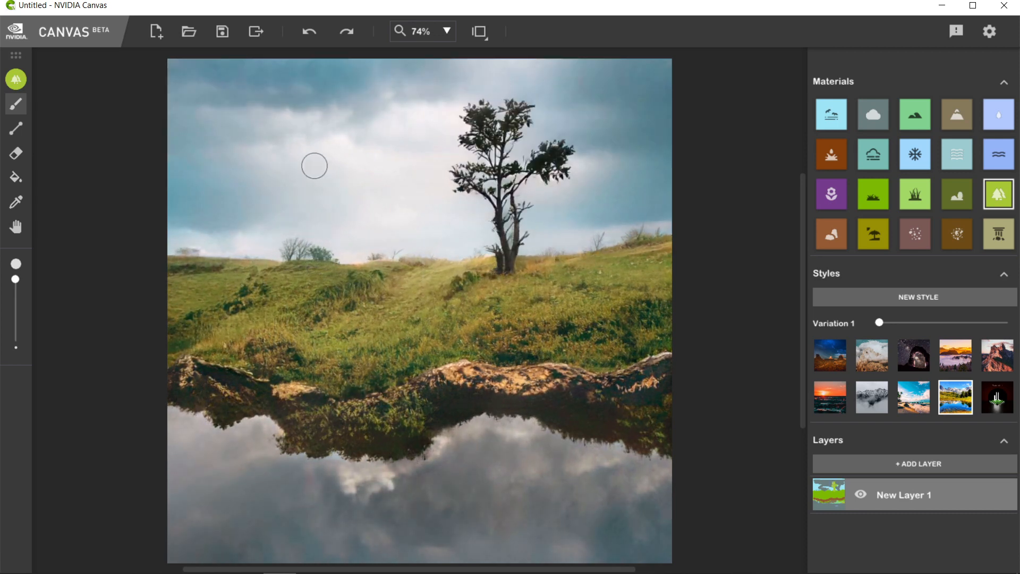
pyautogui.moveTo(228, 292)
pyautogui.mouseDown()
pyautogui.moveTo(235, 265)
pyautogui.moveTo(241, 274)
pyautogui.moveTo(238, 222)
pyautogui.moveTo(215, 264)
pyautogui.moveTo(263, 264)
pyautogui.mouseUp()
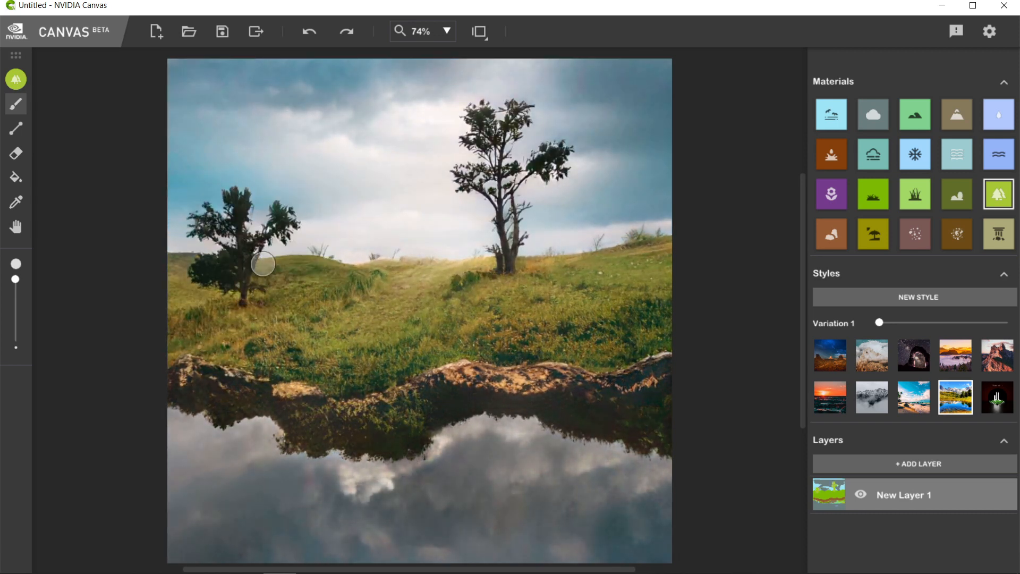
pyautogui.click(382, 255)
pyautogui.click(618, 295)
pyautogui.click(367, 367)
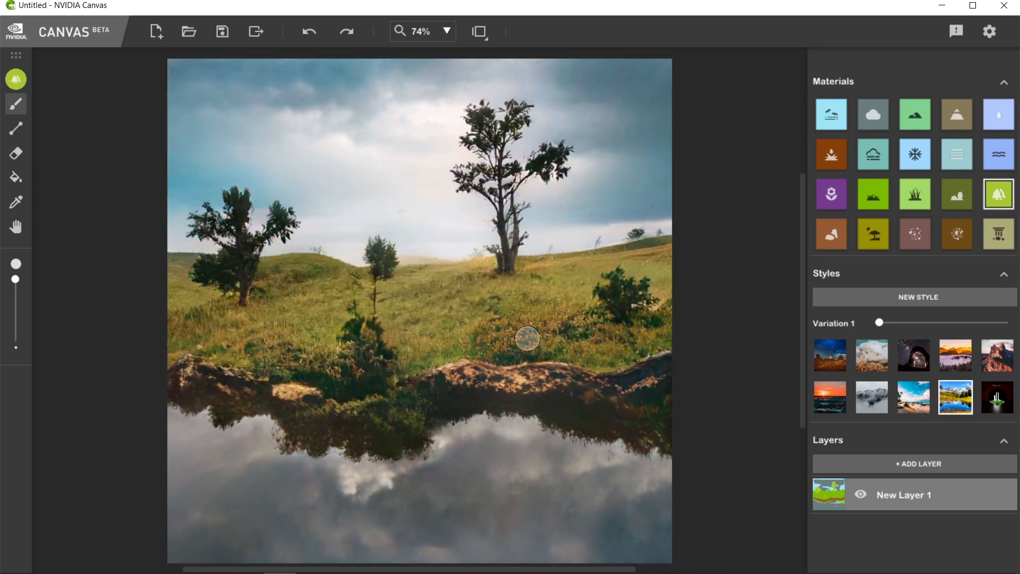
pyautogui.click(527, 338)
# Paint a winding water channel down the left-hand hillside to the lake, and add small ponds in the grass.
pyautogui.moveTo(309, 295)
pyautogui.mouseDown()
pyautogui.moveTo(232, 335)
pyautogui.moveTo(204, 368)
pyautogui.moveTo(249, 320)
pyautogui.moveTo(190, 390)
pyautogui.mouseUp()
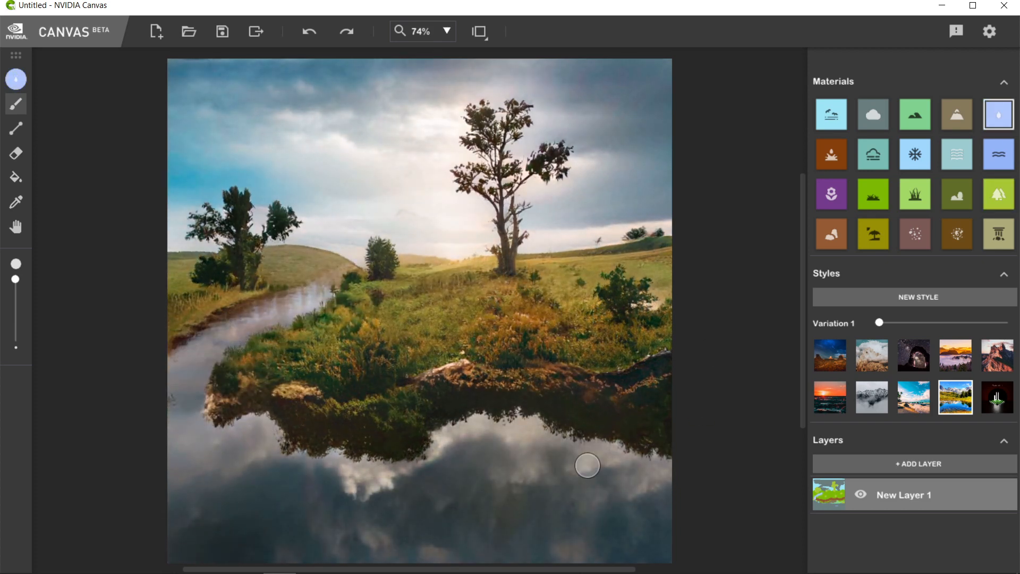
pyautogui.moveTo(329, 274)
pyautogui.mouseDown()
pyautogui.moveTo(334, 254)
pyautogui.moveTo(304, 254)
pyautogui.moveTo(345, 255)
pyautogui.mouseUp()
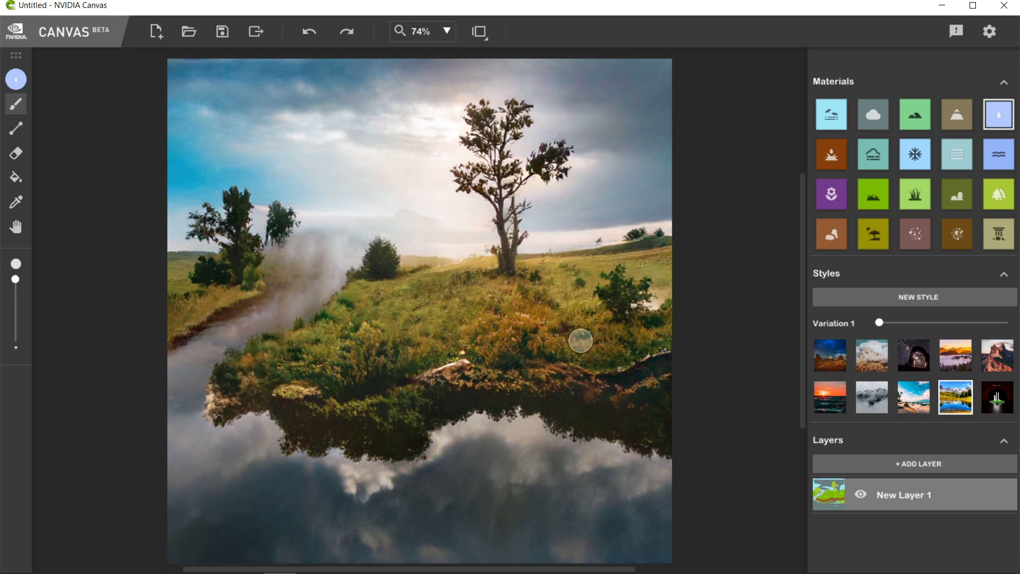
pyautogui.moveTo(580, 341)
pyautogui.mouseDown()
pyautogui.moveTo(479, 304)
pyautogui.moveTo(420, 313)
pyautogui.moveTo(484, 294)
pyautogui.moveTo(542, 298)
pyautogui.moveTo(488, 293)
pyautogui.moveTo(503, 295)
pyautogui.moveTo(494, 302)
pyautogui.moveTo(515, 325)
pyautogui.moveTo(483, 315)
pyautogui.mouseUp()
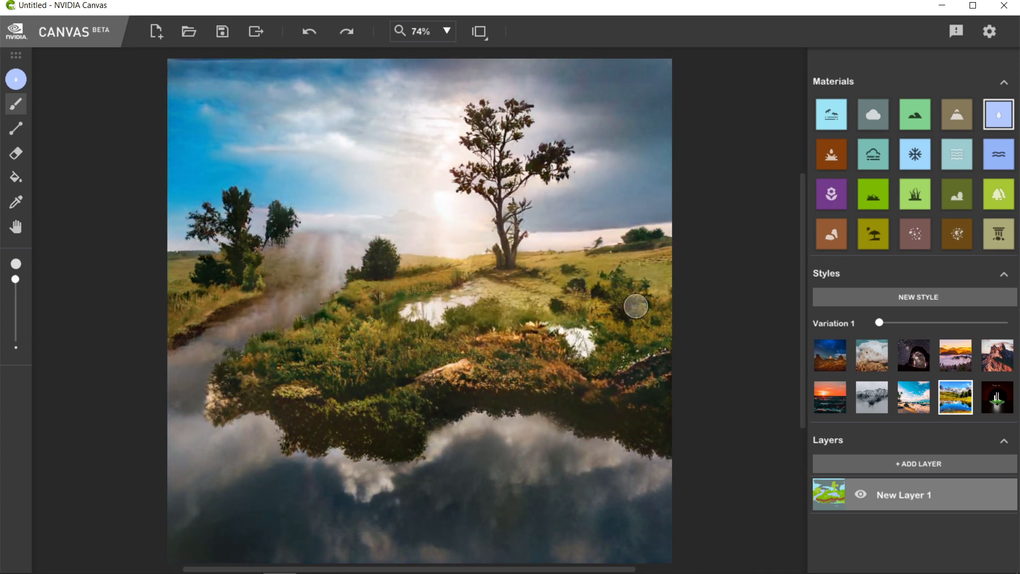
# Brush fog over the shore and lake, and paint the hill material across the foreground.
pyautogui.click(873, 154)
pyautogui.moveTo(656, 451)
pyautogui.mouseDown()
pyautogui.moveTo(367, 478)
pyautogui.moveTo(753, 444)
pyautogui.moveTo(187, 387)
pyautogui.moveTo(783, 356)
pyautogui.mouseUp()
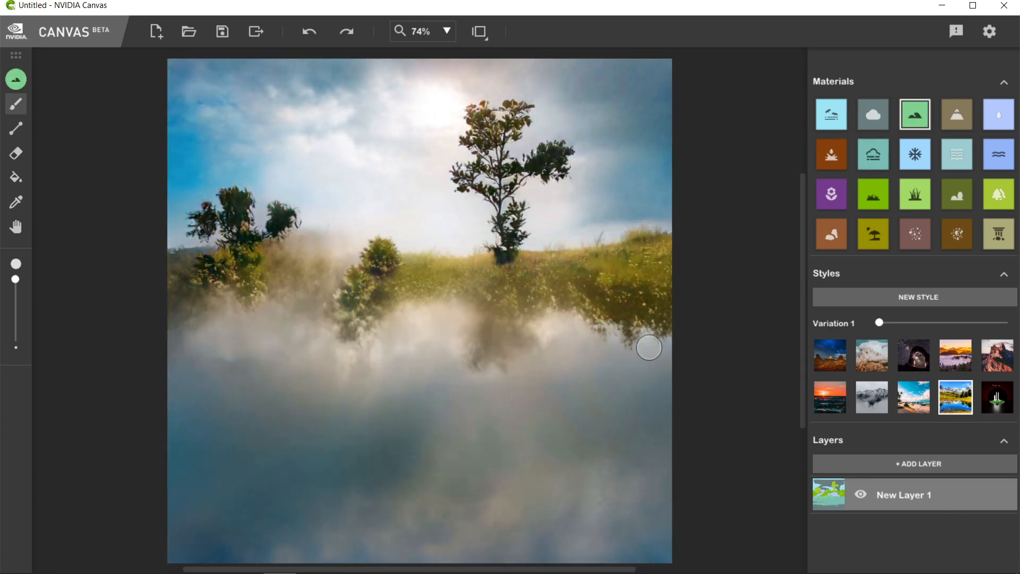
pyautogui.moveTo(646, 346)
pyautogui.mouseDown()
pyautogui.moveTo(623, 465)
pyautogui.moveTo(212, 506)
pyautogui.moveTo(209, 495)
pyautogui.moveTo(243, 480)
pyautogui.moveTo(567, 427)
pyautogui.moveTo(647, 304)
pyautogui.moveTo(642, 286)
pyautogui.moveTo(305, 260)
pyautogui.moveTo(317, 231)
pyautogui.moveTo(340, 237)
pyautogui.moveTo(308, 246)
pyautogui.moveTo(347, 240)
pyautogui.moveTo(352, 260)
pyautogui.moveTo(311, 281)
pyautogui.moveTo(332, 280)
pyautogui.moveTo(331, 233)
pyautogui.moveTo(376, 259)
pyautogui.moveTo(568, 258)
pyautogui.mouseUp()
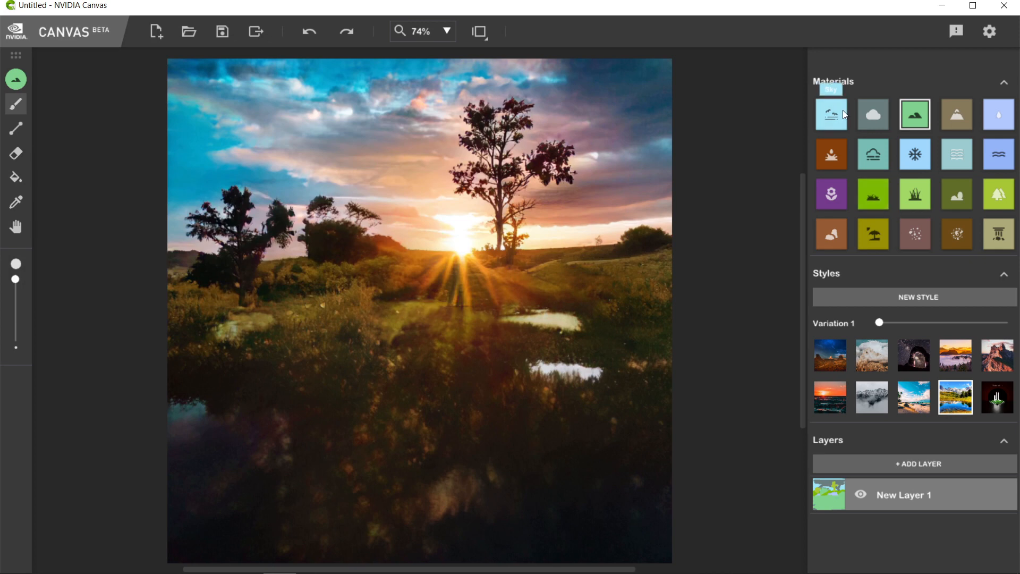
# Apply the tropical-beach style, and paint a rock cliff across the middle with a river filling the foreground.
pyautogui.click(912, 398)
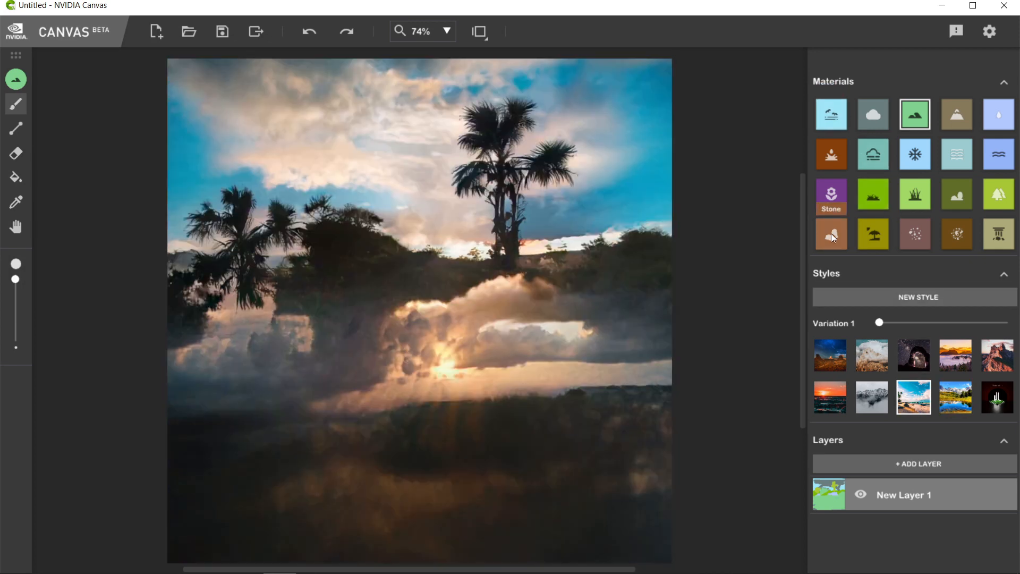
pyautogui.click(998, 234)
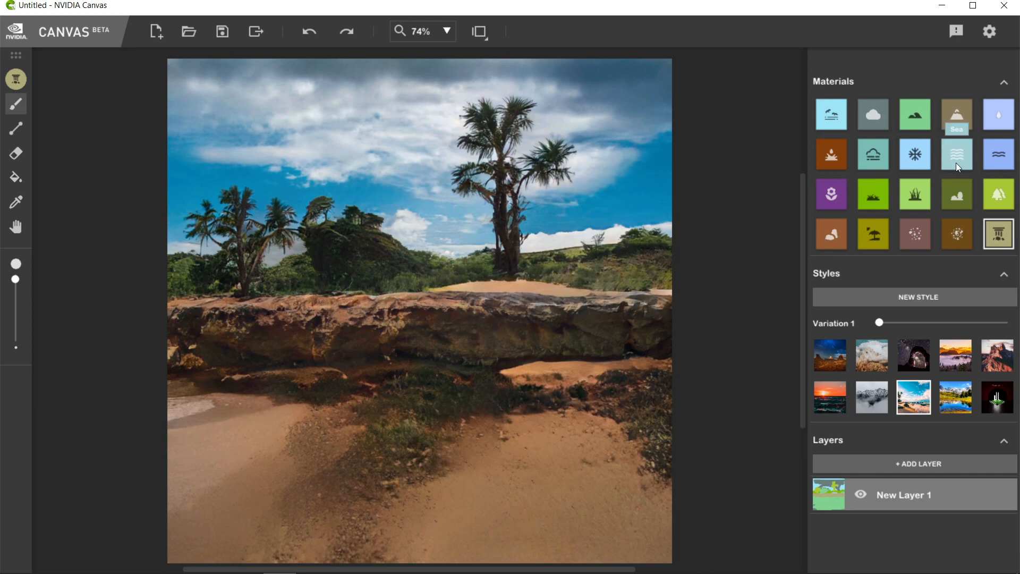
pyautogui.click(999, 154)
pyautogui.moveTo(481, 424); pyautogui.dragTo(697, 542)
pyautogui.moveTo(675, 487)
pyautogui.mouseDown()
pyautogui.moveTo(225, 505)
pyautogui.moveTo(455, 501)
pyautogui.moveTo(663, 424)
pyautogui.moveTo(205, 399)
pyautogui.moveTo(485, 392)
pyautogui.moveTo(494, 440)
pyautogui.moveTo(541, 491)
pyautogui.moveTo(453, 456)
pyautogui.mouseUp()
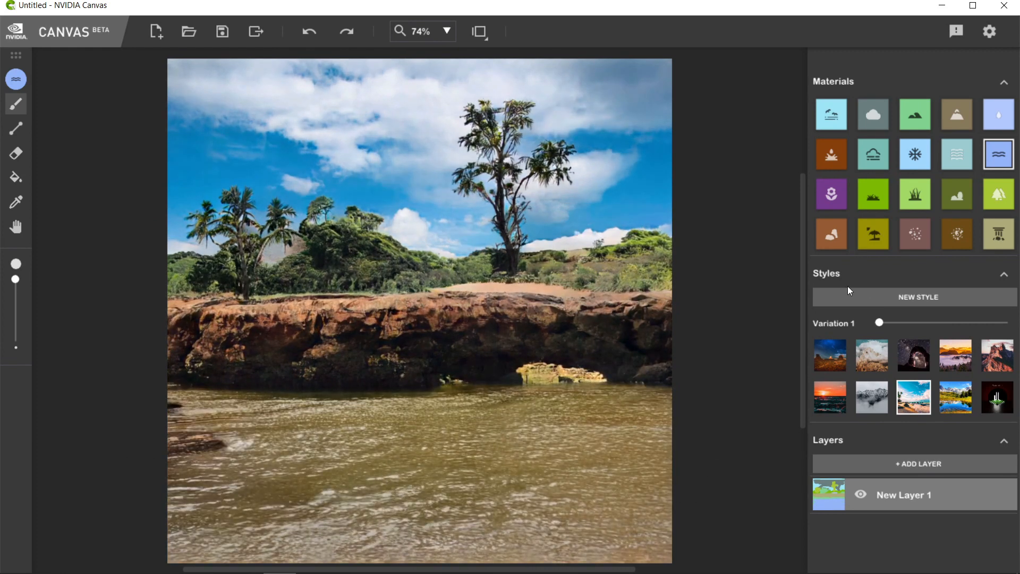
# Apply the desert-dusk style, and paint sky over the trees and hills above the cliff.
pyautogui.click(838, 361)
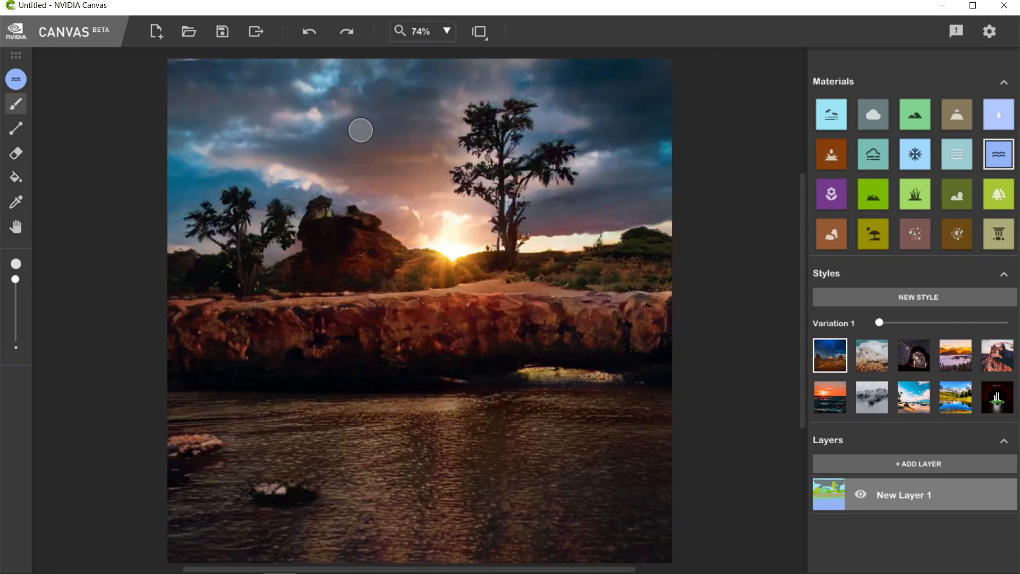
pyautogui.moveTo(412, 102)
pyautogui.mouseDown()
pyautogui.moveTo(460, 193)
pyautogui.moveTo(637, 241)
pyautogui.moveTo(773, 249)
pyautogui.mouseUp()
# Paint a row of stone pillars of varying heights along the top of the cliff.
pyautogui.moveTo(318, 200); pyautogui.dragTo(314, 269)
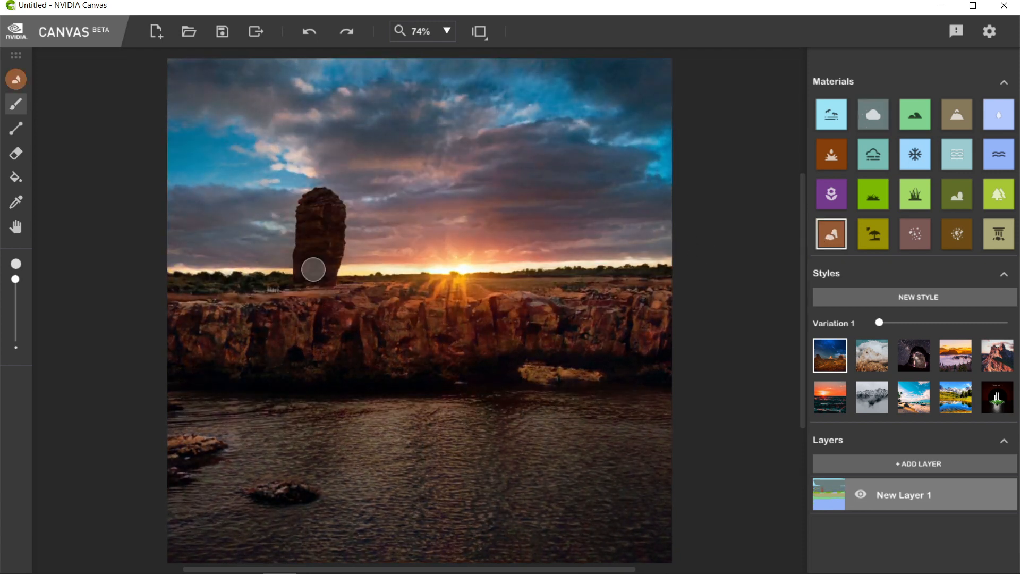
pyautogui.moveTo(600, 183)
pyautogui.mouseDown()
pyautogui.moveTo(592, 269)
pyautogui.moveTo(633, 269)
pyautogui.mouseUp()
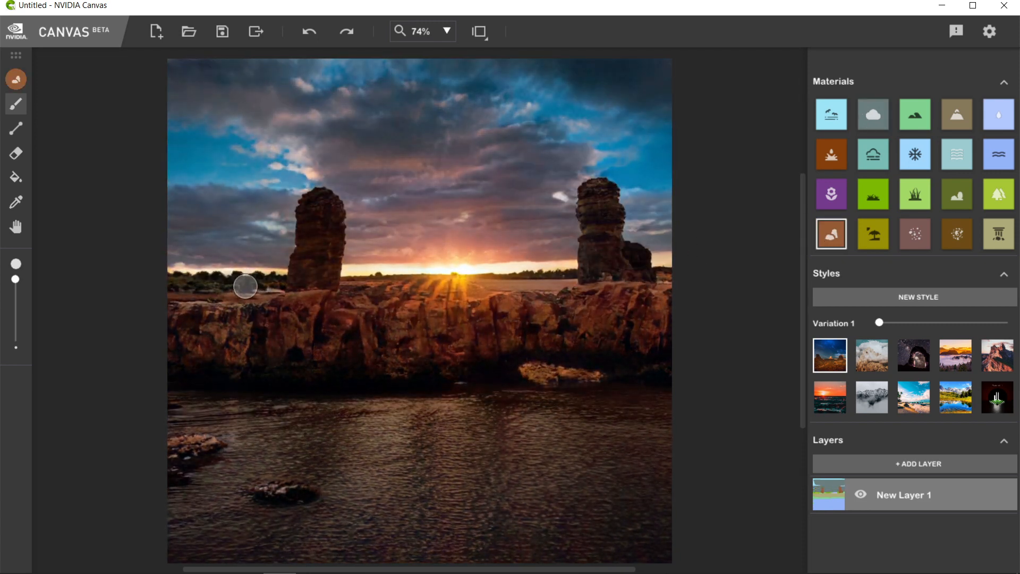
pyautogui.moveTo(230, 263); pyautogui.dragTo(230, 282)
pyautogui.moveTo(538, 267); pyautogui.dragTo(536, 297)
pyautogui.moveTo(381, 279); pyautogui.dragTo(380, 298)
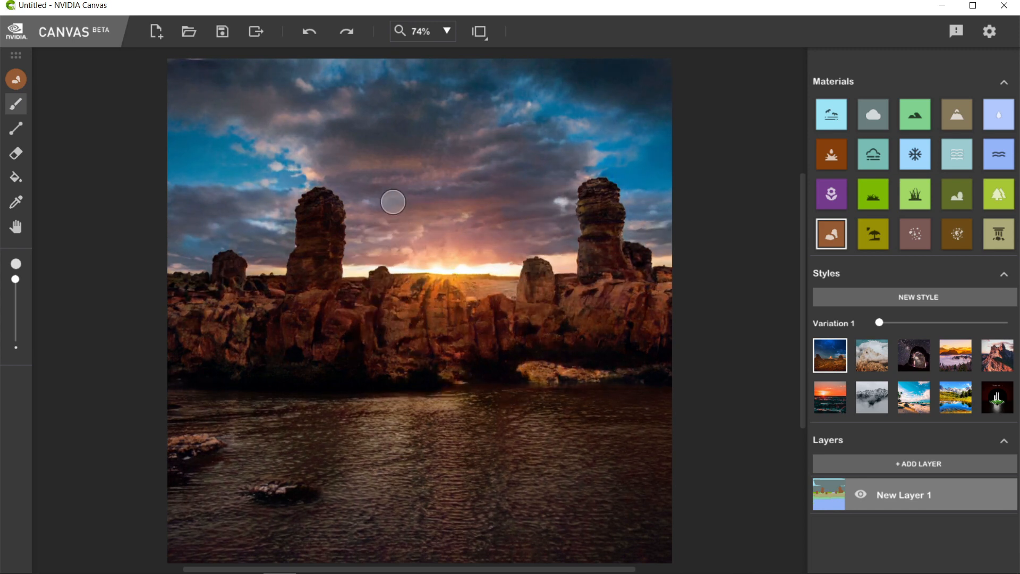
pyautogui.moveTo(486, 237); pyautogui.dragTo(487, 282)
pyautogui.moveTo(396, 243); pyautogui.dragTo(403, 274)
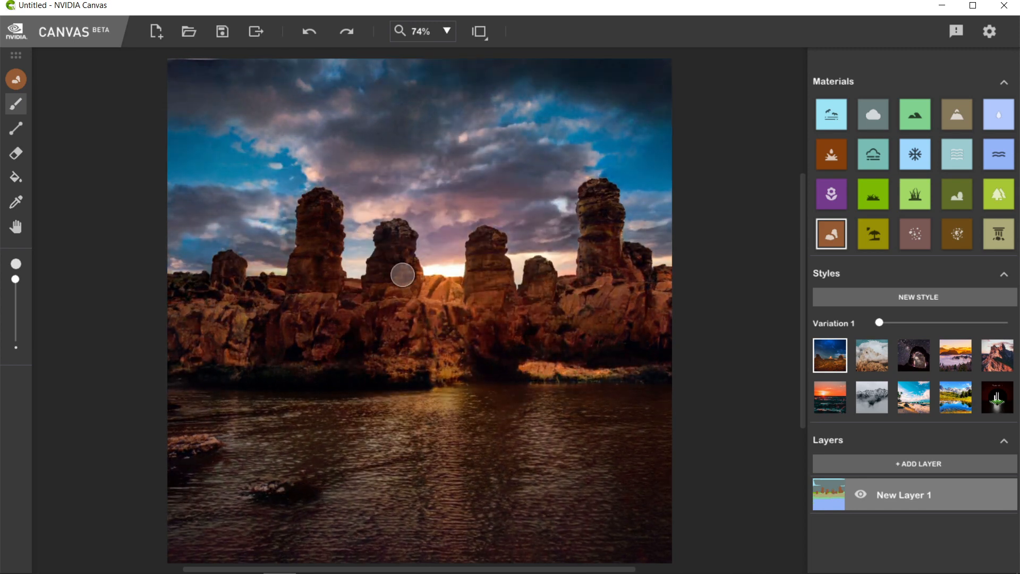
# Brush grass over the foreground river, and paint a dense line of trees over the stone pillars.
pyautogui.moveTo(266, 374)
pyautogui.mouseDown()
pyautogui.moveTo(490, 402)
pyautogui.moveTo(156, 402)
pyautogui.moveTo(682, 515)
pyautogui.mouseUp()
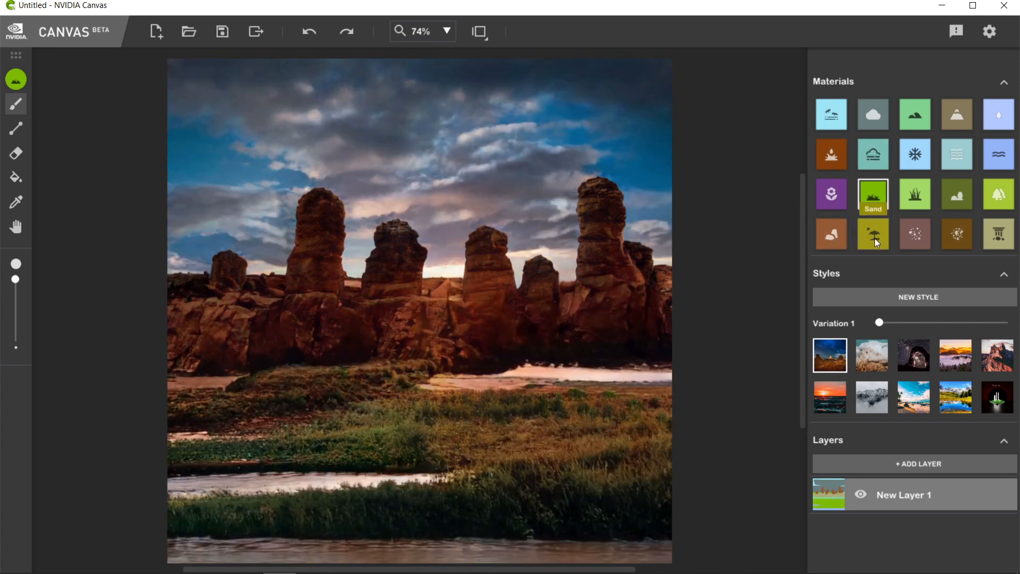
pyautogui.click(997, 195)
pyautogui.moveTo(175, 269)
pyautogui.mouseDown()
pyautogui.moveTo(562, 266)
pyautogui.moveTo(170, 216)
pyautogui.moveTo(576, 194)
pyautogui.moveTo(160, 202)
pyautogui.mouseUp()
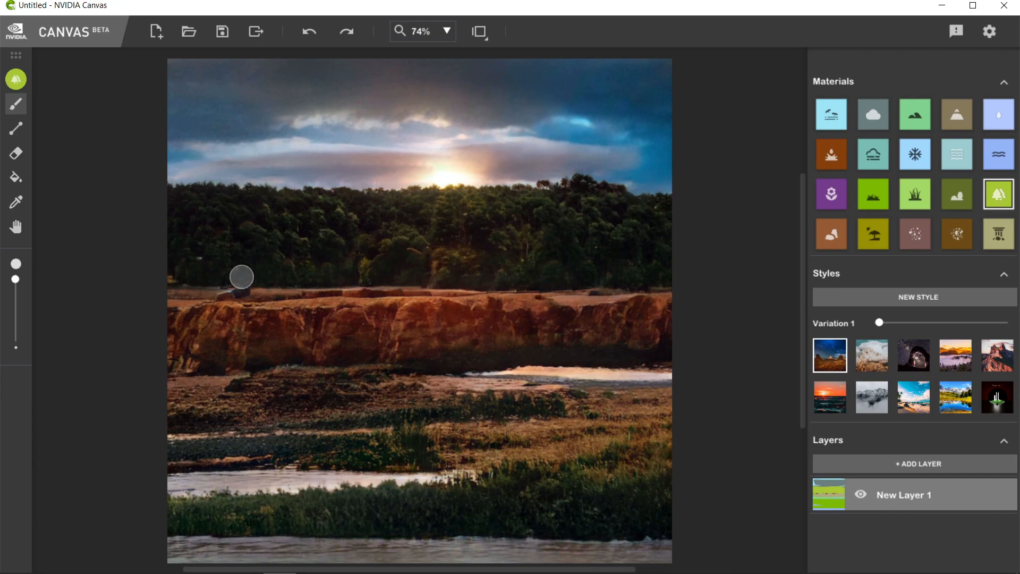
# Cover the cliff and foreground with a straw field, and open a gap of sky in the middle of the tree line.
pyautogui.click(915, 195)
pyautogui.moveTo(447, 296)
pyautogui.mouseDown()
pyautogui.moveTo(209, 308)
pyautogui.moveTo(590, 305)
pyautogui.moveTo(325, 349)
pyautogui.moveTo(500, 358)
pyautogui.moveTo(155, 403)
pyautogui.moveTo(201, 542)
pyautogui.moveTo(321, 547)
pyautogui.moveTo(674, 385)
pyautogui.moveTo(638, 495)
pyautogui.moveTo(635, 561)
pyautogui.moveTo(275, 342)
pyautogui.mouseUp()
pyautogui.click(831, 114)
pyautogui.moveTo(448, 85)
pyautogui.mouseDown()
pyautogui.moveTo(471, 135)
pyautogui.moveTo(448, 139)
pyautogui.mouseUp()
pyautogui.moveTo(450, 221)
pyautogui.mouseDown()
pyautogui.moveTo(425, 245)
pyautogui.moveTo(423, 264)
pyautogui.moveTo(440, 223)
pyautogui.moveTo(437, 189)
pyautogui.moveTo(438, 251)
pyautogui.moveTo(453, 256)
pyautogui.mouseUp()
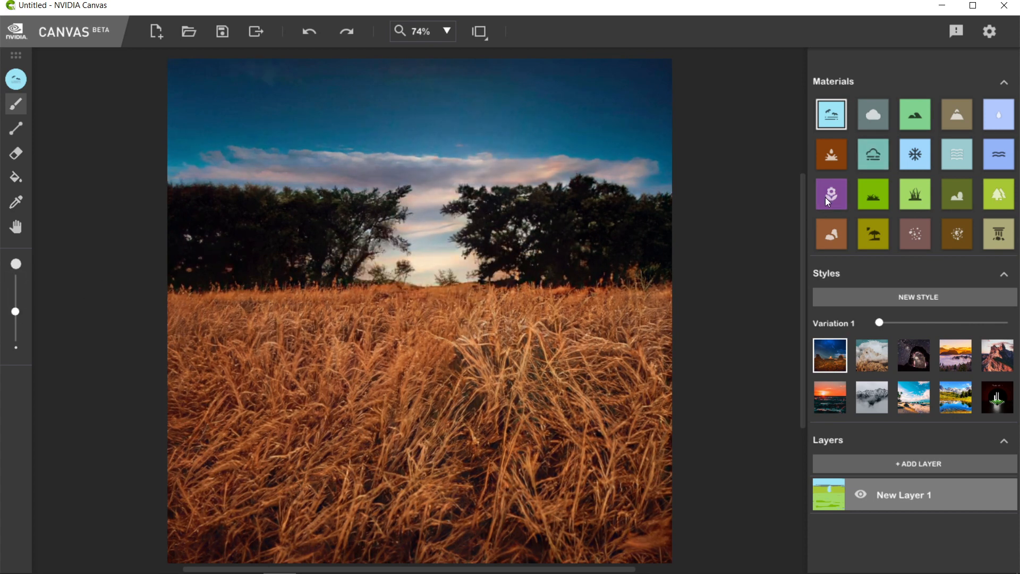
# Paint a sand path through the straw field up to the gap in the trees, adjusting the brush size for its edges.
pyautogui.moveTo(434, 329)
pyautogui.mouseDown()
pyautogui.moveTo(422, 467)
pyautogui.moveTo(454, 539)
pyautogui.moveTo(304, 554)
pyautogui.moveTo(516, 571)
pyautogui.mouseUp()
pyautogui.click(866, 236)
pyautogui.moveTo(418, 287)
pyautogui.mouseDown()
pyautogui.moveTo(407, 557)
pyautogui.moveTo(442, 468)
pyautogui.mouseUp()
pyautogui.click(18, 309)
pyautogui.moveTo(18, 309); pyautogui.dragTo(15, 300)
pyautogui.moveTo(422, 322)
pyautogui.mouseDown()
pyautogui.moveTo(449, 342)
pyautogui.moveTo(478, 421)
pyautogui.moveTo(490, 319)
pyautogui.moveTo(360, 515)
pyautogui.moveTo(438, 314)
pyautogui.mouseUp()
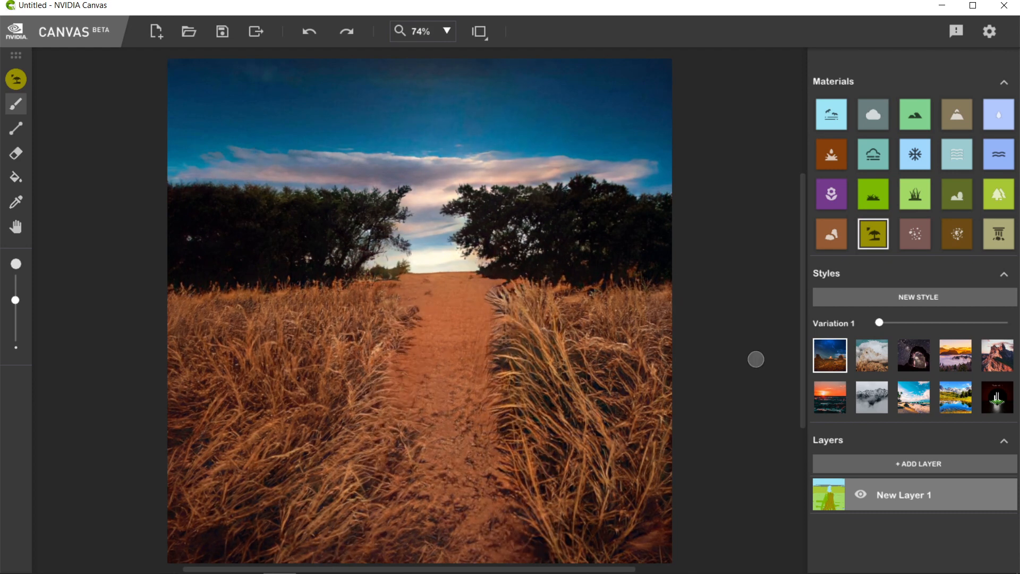
# Apply the tropical-beach style, and paint a river across the field between the trees and the foreground path.
pyautogui.click(913, 402)
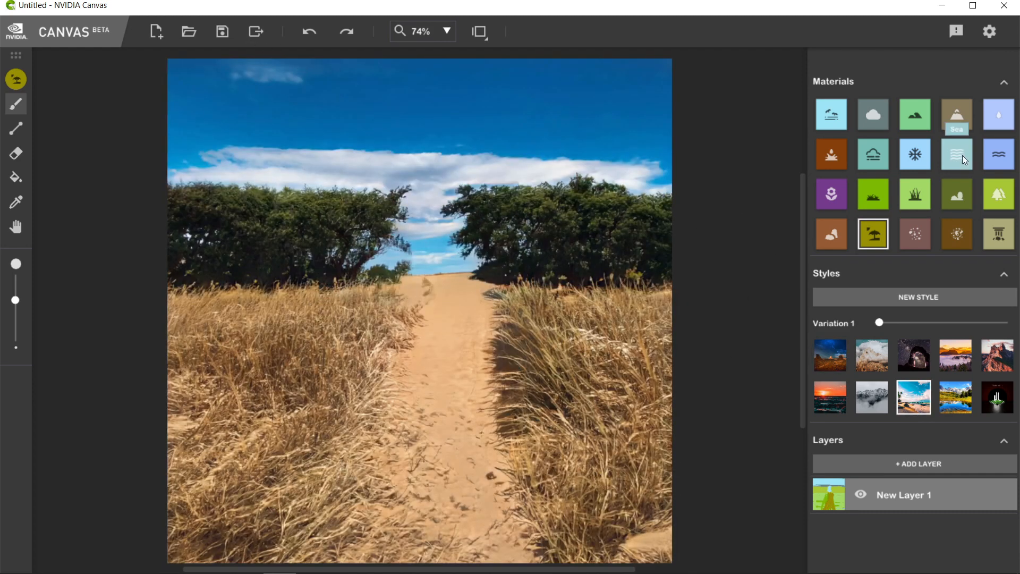
pyautogui.moveTo(171, 326)
pyautogui.mouseDown()
pyautogui.moveTo(671, 328)
pyautogui.moveTo(181, 319)
pyautogui.moveTo(611, 308)
pyautogui.moveTo(149, 306)
pyautogui.mouseUp()
pyautogui.moveTo(195, 342)
pyautogui.mouseDown()
pyautogui.moveTo(728, 353)
pyautogui.moveTo(116, 380)
pyautogui.moveTo(688, 382)
pyautogui.mouseUp()
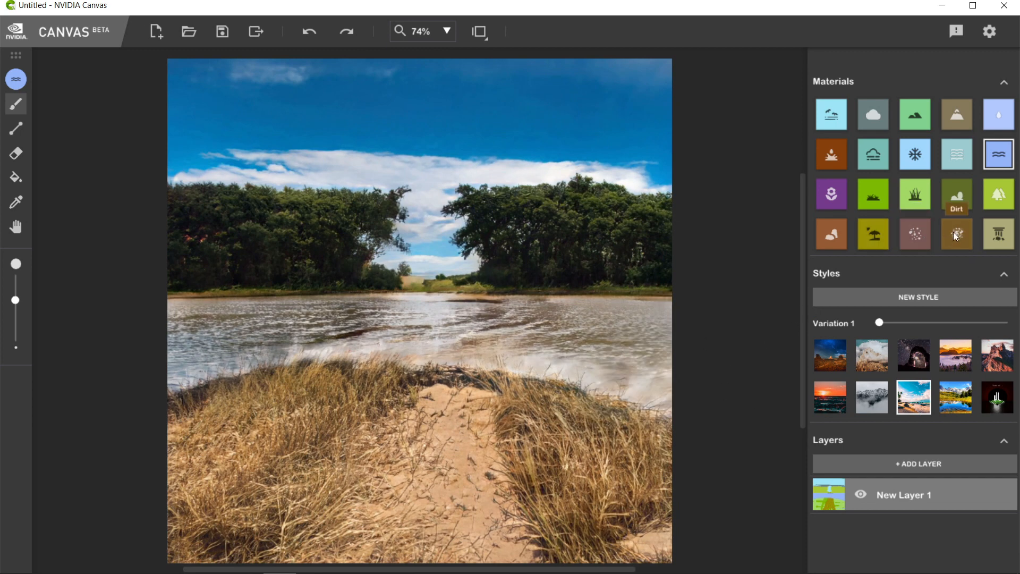
# Paint a stone ridge with raised boulders along the near riverbank, and place a small stone on the sand path.
pyautogui.click(837, 241)
pyautogui.click(416, 471)
pyautogui.moveTo(407, 343)
pyautogui.mouseDown()
pyautogui.moveTo(436, 332)
pyautogui.moveTo(446, 313)
pyautogui.moveTo(505, 340)
pyautogui.moveTo(494, 361)
pyautogui.mouseUp()
pyautogui.moveTo(372, 341); pyautogui.dragTo(167, 414)
pyautogui.moveTo(508, 342); pyautogui.dragTo(667, 393)
pyautogui.moveTo(501, 347); pyautogui.dragTo(658, 392)
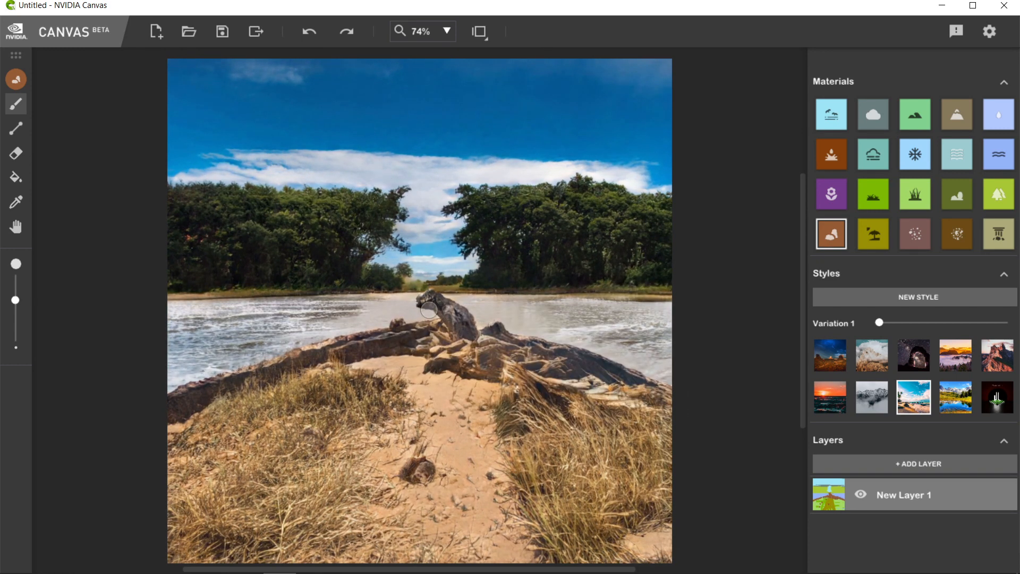
pyautogui.moveTo(429, 309); pyautogui.dragTo(489, 324)
pyautogui.moveTo(353, 341)
pyautogui.mouseDown()
pyautogui.moveTo(308, 341)
pyautogui.moveTo(350, 345)
pyautogui.mouseUp()
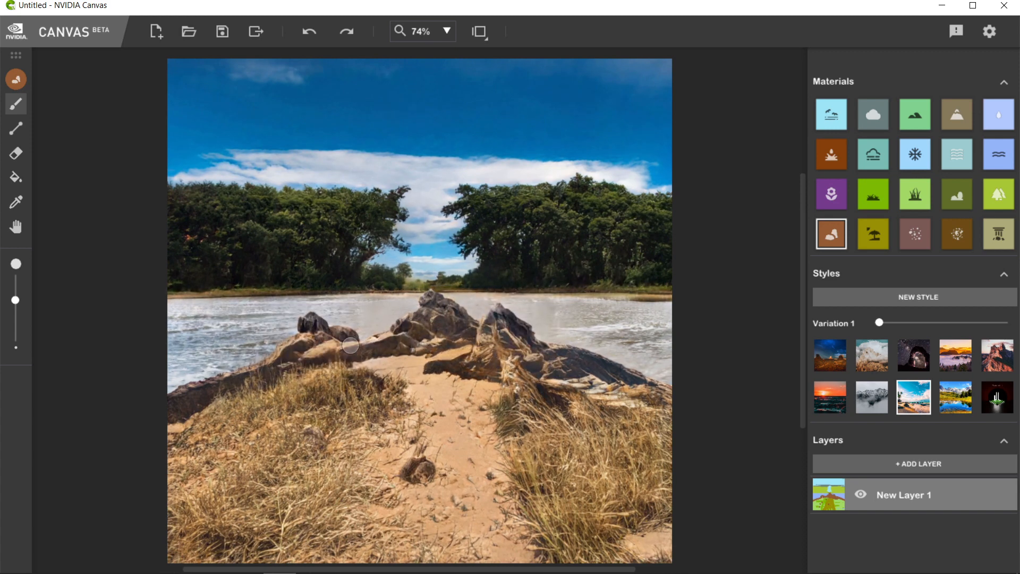
# Paint sea across the foot of the tree line, and brush a stroke upward through the gap into the sky.
pyautogui.moveTo(191, 284)
pyautogui.mouseDown()
pyautogui.moveTo(367, 284)
pyautogui.moveTo(613, 262)
pyautogui.moveTo(267, 257)
pyautogui.moveTo(662, 260)
pyautogui.mouseUp()
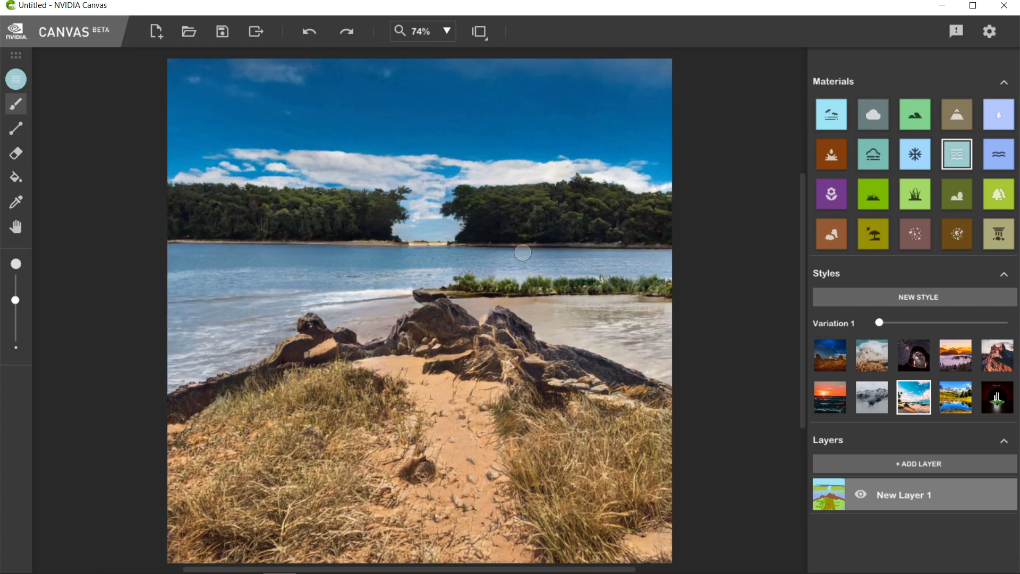
pyautogui.moveTo(429, 245)
pyautogui.mouseDown()
pyautogui.moveTo(434, 79)
pyautogui.moveTo(421, 70)
pyautogui.moveTo(453, 69)
pyautogui.mouseUp()
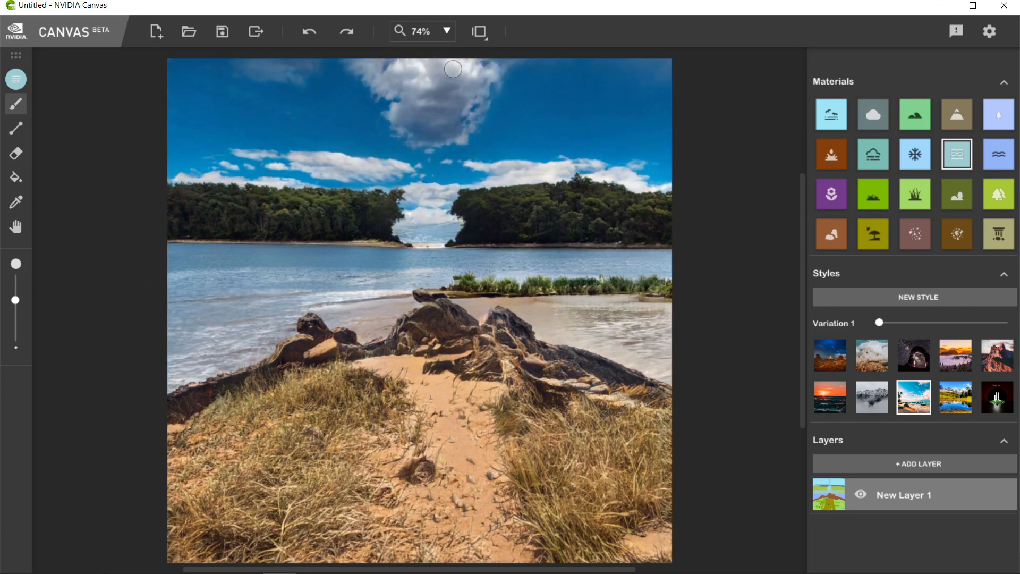
# Paint sky over the trees, stones and field, and cover the lower half of the scene with water.
pyautogui.moveTo(204, 510)
pyautogui.mouseDown()
pyautogui.moveTo(659, 502)
pyautogui.moveTo(295, 527)
pyautogui.moveTo(284, 473)
pyautogui.moveTo(711, 454)
pyautogui.moveTo(205, 401)
pyautogui.moveTo(530, 355)
pyautogui.moveTo(223, 404)
pyautogui.moveTo(597, 394)
pyautogui.moveTo(696, 414)
pyautogui.moveTo(510, 440)
pyautogui.moveTo(335, 524)
pyautogui.moveTo(276, 209)
pyautogui.moveTo(455, 200)
pyautogui.moveTo(365, 235)
pyautogui.moveTo(266, 249)
pyautogui.moveTo(324, 295)
pyautogui.mouseUp()
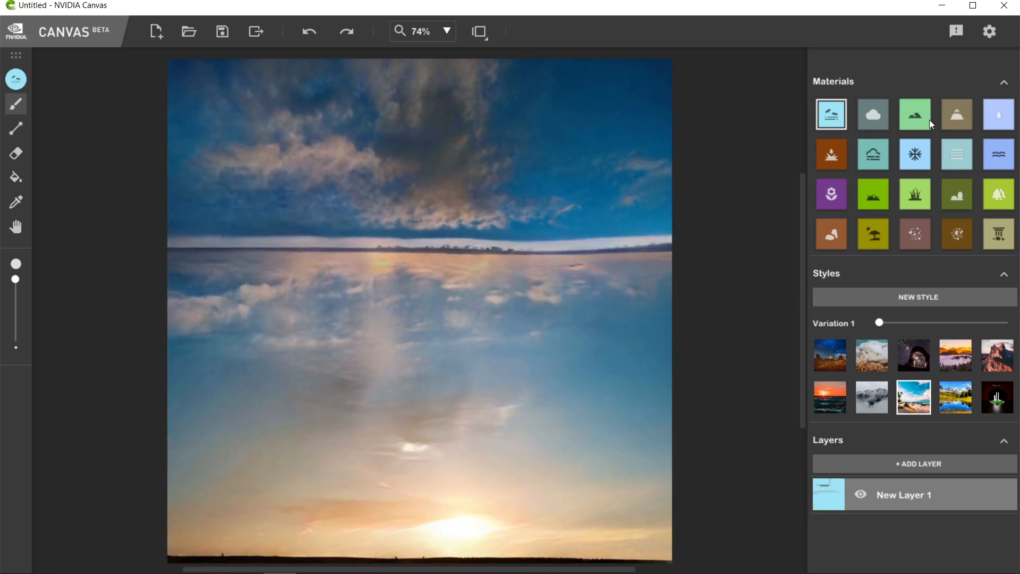
pyautogui.click(999, 114)
pyautogui.moveTo(175, 280)
pyautogui.mouseDown()
pyautogui.moveTo(263, 369)
pyautogui.moveTo(608, 410)
pyautogui.moveTo(568, 478)
pyautogui.moveTo(329, 538)
pyautogui.moveTo(331, 420)
pyautogui.mouseUp()
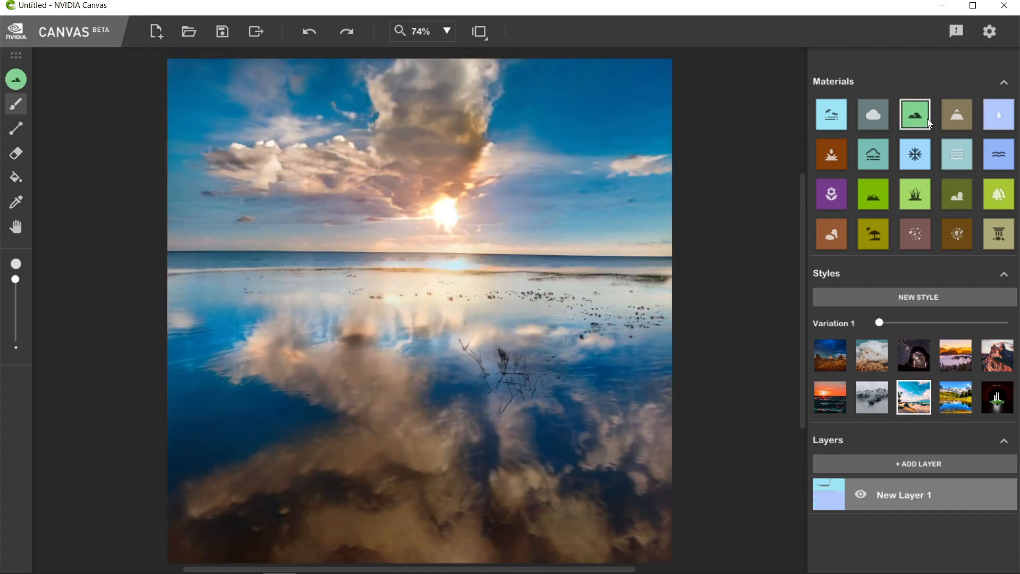
# Place scattered clumps of straw on the water, two near the horizon and three in the foreground.
pyautogui.click(611, 262)
pyautogui.click(236, 284)
pyautogui.click(524, 348)
pyautogui.click(234, 459)
pyautogui.click(551, 457)
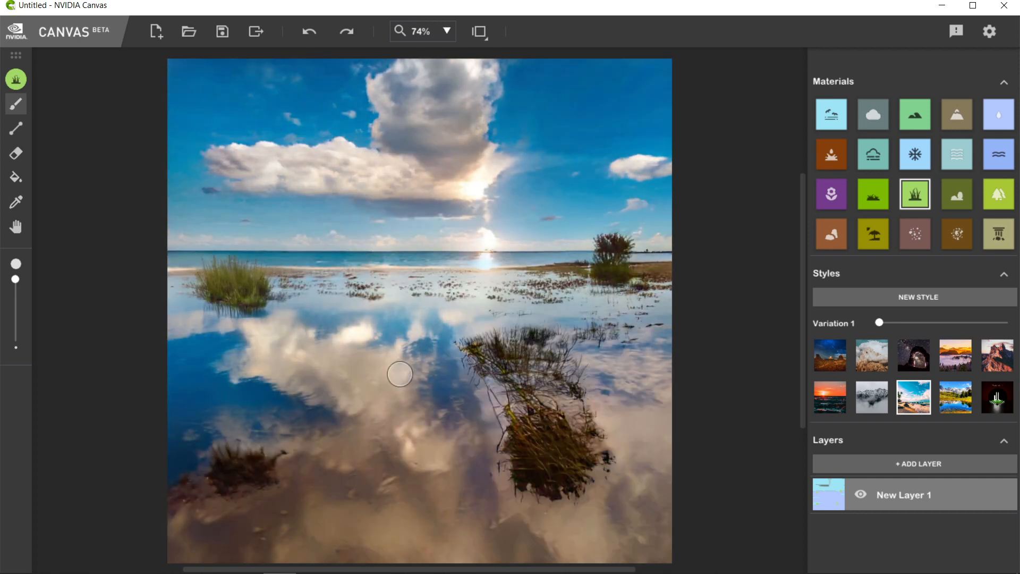
# Place a small and a large straw clump in the middle of the water, and paint grass near the right shore.
pyautogui.click(354, 349)
pyautogui.moveTo(458, 303); pyautogui.dragTo(532, 318)
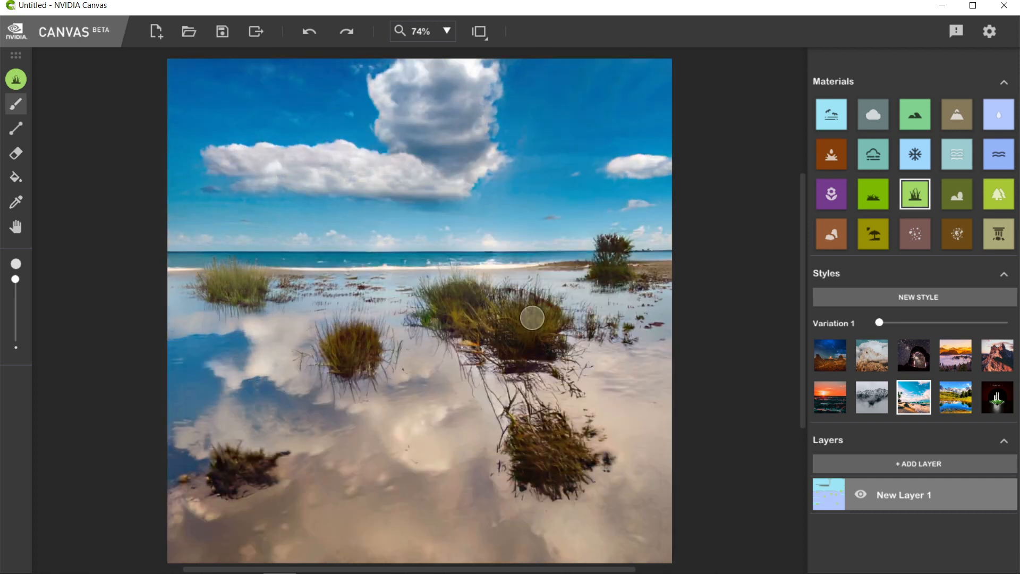
pyautogui.click(876, 204)
pyautogui.moveTo(659, 311)
pyautogui.mouseDown()
pyautogui.moveTo(610, 293)
pyautogui.moveTo(654, 302)
pyautogui.mouseUp()
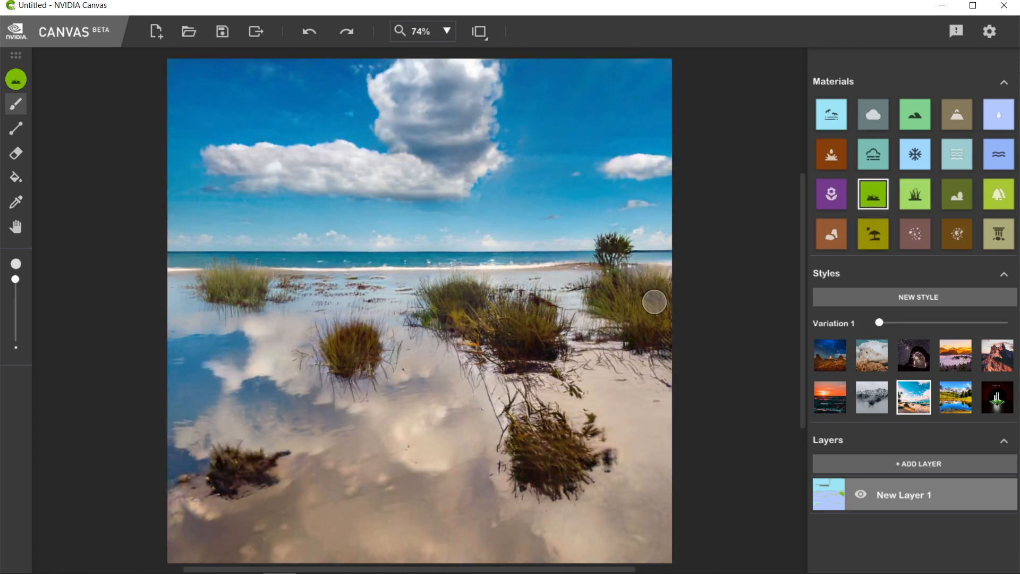
# Paint a mountain range along the full width of the horizon behind the water.
pyautogui.click(957, 114)
pyautogui.moveTo(175, 236); pyautogui.dragTo(708, 243)
pyautogui.moveTo(230, 232)
pyautogui.mouseDown()
pyautogui.moveTo(371, 223)
pyautogui.moveTo(669, 232)
pyautogui.moveTo(522, 233)
pyautogui.mouseUp()
pyautogui.moveTo(191, 226); pyautogui.dragTo(117, 201)
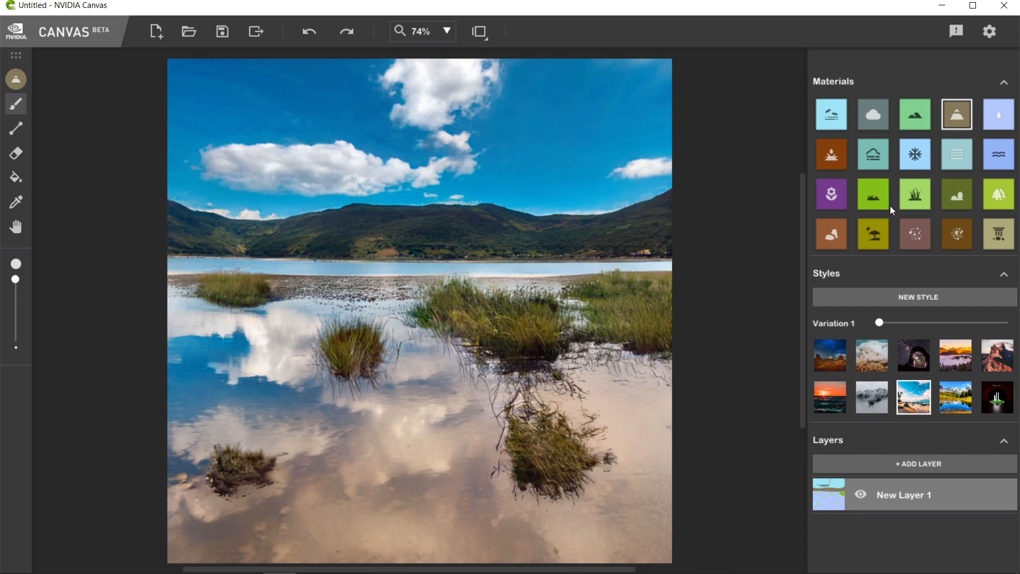
# Cover the straw and grass clumps with water, and raise tall rocky peaks from the mountain range.
pyautogui.click(999, 114)
pyautogui.moveTo(266, 287)
pyautogui.mouseDown()
pyautogui.moveTo(214, 286)
pyautogui.moveTo(763, 329)
pyautogui.moveTo(433, 336)
pyautogui.moveTo(218, 471)
pyautogui.moveTo(198, 293)
pyautogui.mouseUp()
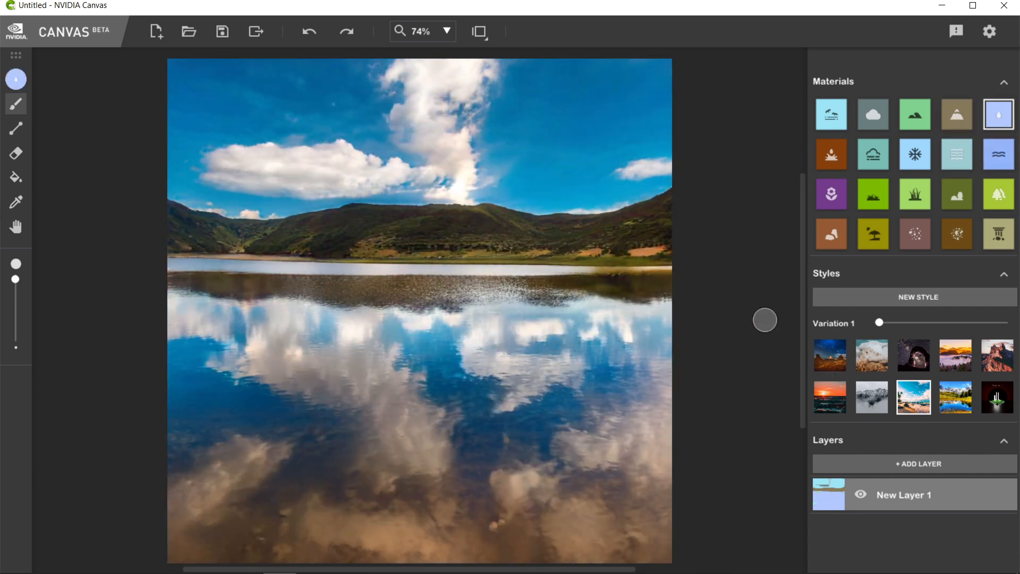
pyautogui.moveTo(395, 206)
pyautogui.mouseDown()
pyautogui.moveTo(409, 135)
pyautogui.moveTo(456, 164)
pyautogui.moveTo(473, 191)
pyautogui.moveTo(427, 197)
pyautogui.moveTo(503, 207)
pyautogui.mouseUp()
pyautogui.moveTo(252, 223)
pyautogui.mouseDown()
pyautogui.moveTo(240, 106)
pyautogui.moveTo(190, 216)
pyautogui.mouseUp()
pyautogui.moveTo(650, 230); pyautogui.dragTo(622, 204)
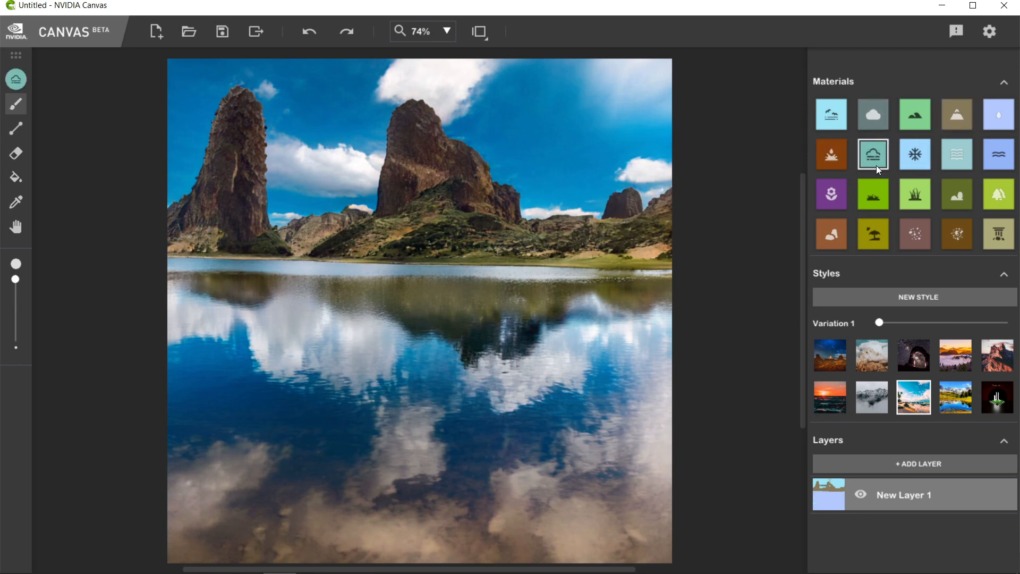
# Paint fog over the peaks and lake, and fill the foreground with a field of flowers.
pyautogui.moveTo(199, 261)
pyautogui.mouseDown()
pyautogui.moveTo(644, 302)
pyautogui.moveTo(639, 333)
pyautogui.moveTo(365, 369)
pyautogui.moveTo(468, 495)
pyautogui.moveTo(601, 400)
pyautogui.moveTo(203, 358)
pyautogui.moveTo(467, 554)
pyautogui.moveTo(662, 269)
pyautogui.moveTo(404, 198)
pyautogui.moveTo(271, 148)
pyautogui.moveTo(219, 177)
pyautogui.moveTo(364, 137)
pyautogui.moveTo(490, 223)
pyautogui.moveTo(557, 176)
pyautogui.moveTo(580, 225)
pyautogui.mouseUp()
pyautogui.click(832, 196)
pyautogui.moveTo(554, 413); pyautogui.dragTo(537, 433)
pyautogui.moveTo(322, 520)
pyautogui.mouseDown()
pyautogui.moveTo(729, 523)
pyautogui.moveTo(333, 473)
pyautogui.moveTo(237, 540)
pyautogui.moveTo(690, 549)
pyautogui.moveTo(664, 462)
pyautogui.moveTo(595, 451)
pyautogui.moveTo(271, 478)
pyautogui.moveTo(609, 493)
pyautogui.mouseUp()
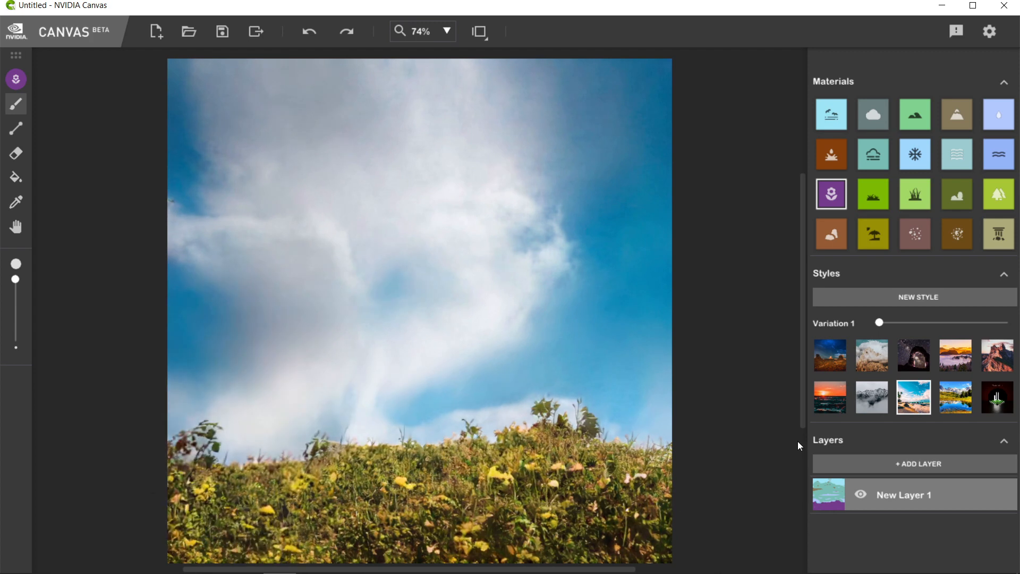
# Paint a hill line and river through the fog, and cover the area behind the flowers with bare dirt.
pyautogui.moveTo(186, 328); pyautogui.dragTo(804, 333)
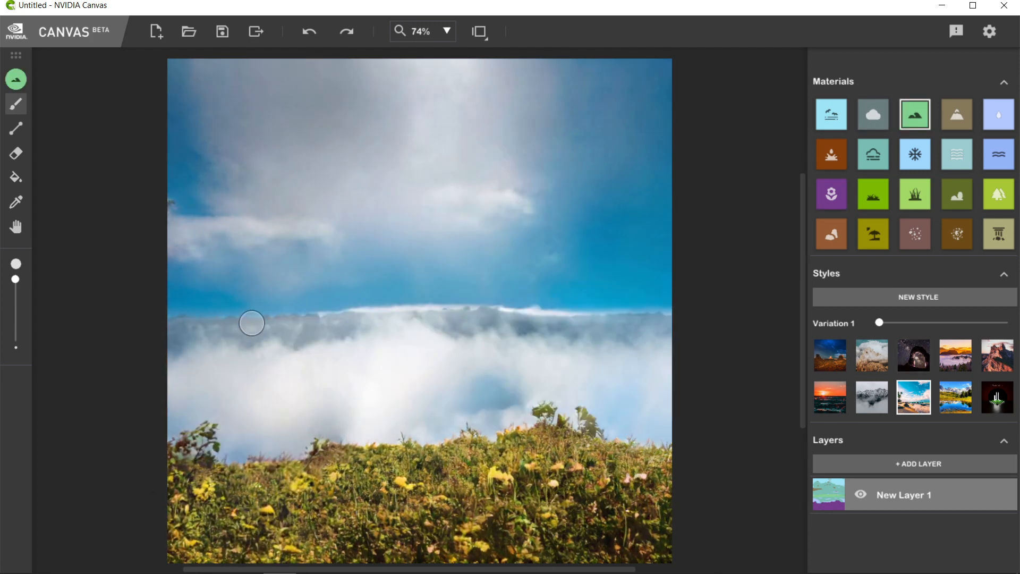
pyautogui.moveTo(422, 409)
pyautogui.mouseDown()
pyautogui.moveTo(266, 377)
pyautogui.moveTo(834, 376)
pyautogui.mouseUp()
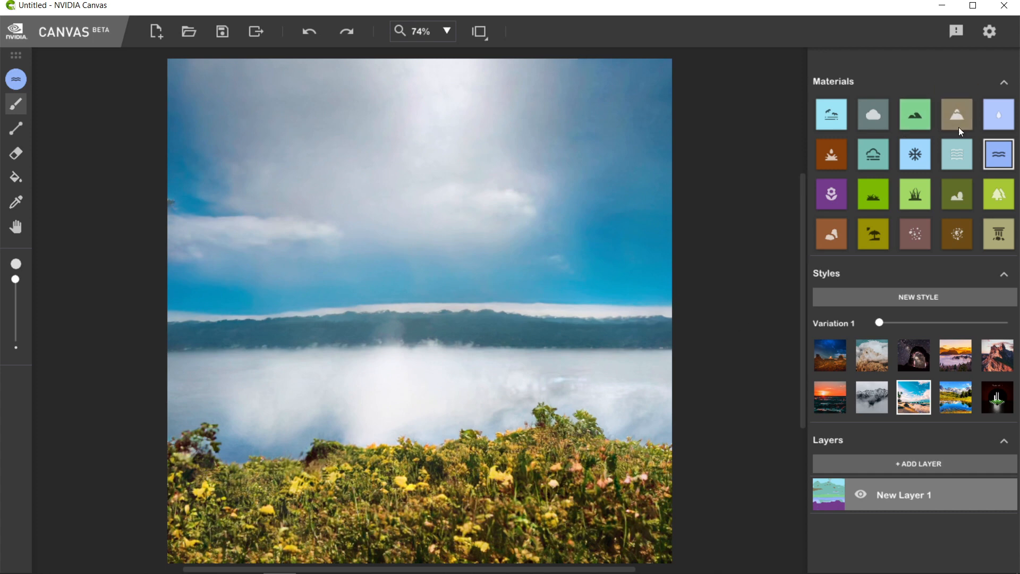
pyautogui.moveTo(370, 358)
pyautogui.mouseDown()
pyautogui.moveTo(567, 371)
pyautogui.moveTo(406, 406)
pyautogui.moveTo(103, 425)
pyautogui.moveTo(739, 434)
pyautogui.moveTo(350, 372)
pyautogui.moveTo(709, 355)
pyautogui.mouseUp()
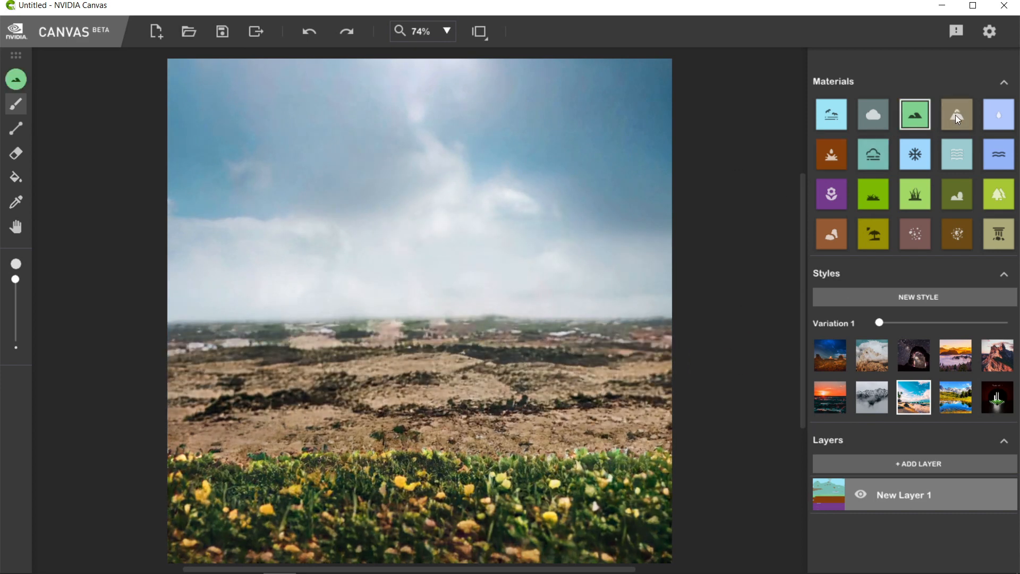
# Frame the dirt field with a large overhanging tree on the left and a slimmer tree on the right.
pyautogui.moveTo(172, 326)
pyautogui.mouseDown()
pyautogui.moveTo(169, 478)
pyautogui.moveTo(156, 290)
pyautogui.moveTo(202, 315)
pyautogui.moveTo(221, 422)
pyautogui.moveTo(183, 243)
pyautogui.moveTo(214, 222)
pyautogui.moveTo(171, 191)
pyautogui.moveTo(178, 85)
pyautogui.moveTo(246, 175)
pyautogui.moveTo(330, 191)
pyautogui.moveTo(265, 173)
pyautogui.moveTo(368, 154)
pyautogui.moveTo(294, 250)
pyautogui.moveTo(273, 193)
pyautogui.mouseUp()
pyautogui.moveTo(235, 145)
pyautogui.mouseDown()
pyautogui.moveTo(205, 154)
pyautogui.moveTo(174, 188)
pyautogui.mouseUp()
pyautogui.moveTo(621, 453)
pyautogui.mouseDown()
pyautogui.moveTo(622, 267)
pyautogui.moveTo(548, 319)
pyautogui.moveTo(633, 341)
pyautogui.moveTo(586, 359)
pyautogui.moveTo(592, 337)
pyautogui.moveTo(659, 341)
pyautogui.moveTo(626, 241)
pyautogui.moveTo(572, 225)
pyautogui.moveTo(632, 236)
pyautogui.mouseUp()
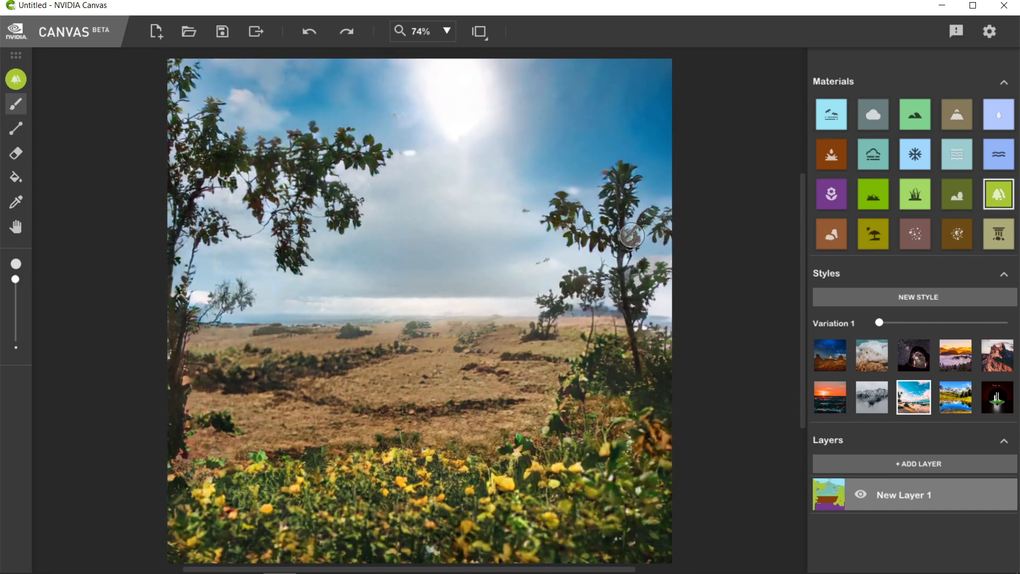
# Paint a tall tree in the center of the field, and dot smaller trees and shrubs along the hillside.
pyautogui.moveTo(424, 396)
pyautogui.mouseDown()
pyautogui.moveTo(427, 341)
pyautogui.moveTo(399, 293)
pyautogui.moveTo(420, 240)
pyautogui.moveTo(465, 249)
pyautogui.mouseUp()
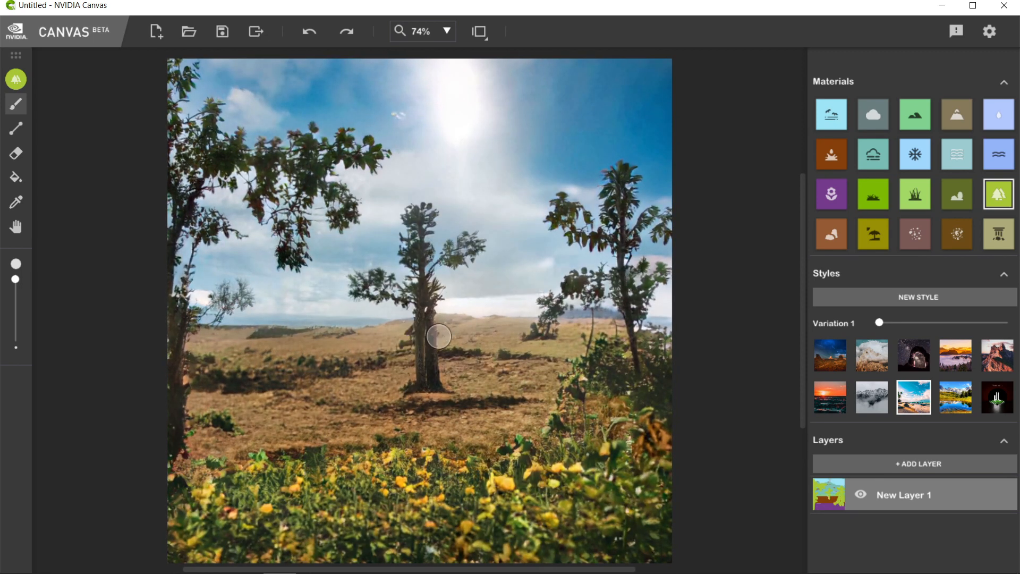
pyautogui.moveTo(400, 379); pyautogui.dragTo(428, 408)
pyautogui.click(295, 321)
pyautogui.click(494, 313)
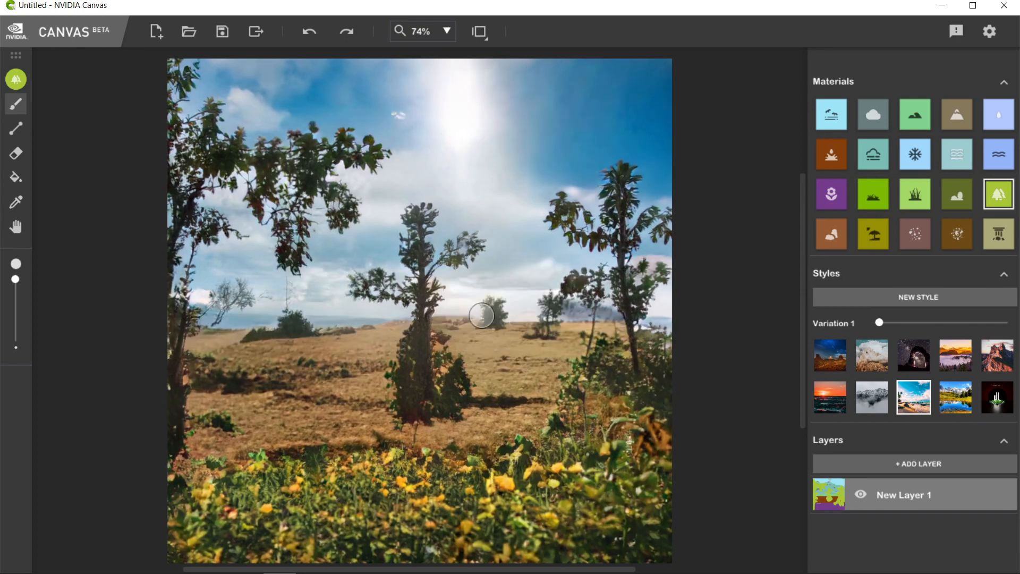
pyautogui.moveTo(547, 369); pyautogui.dragTo(517, 335)
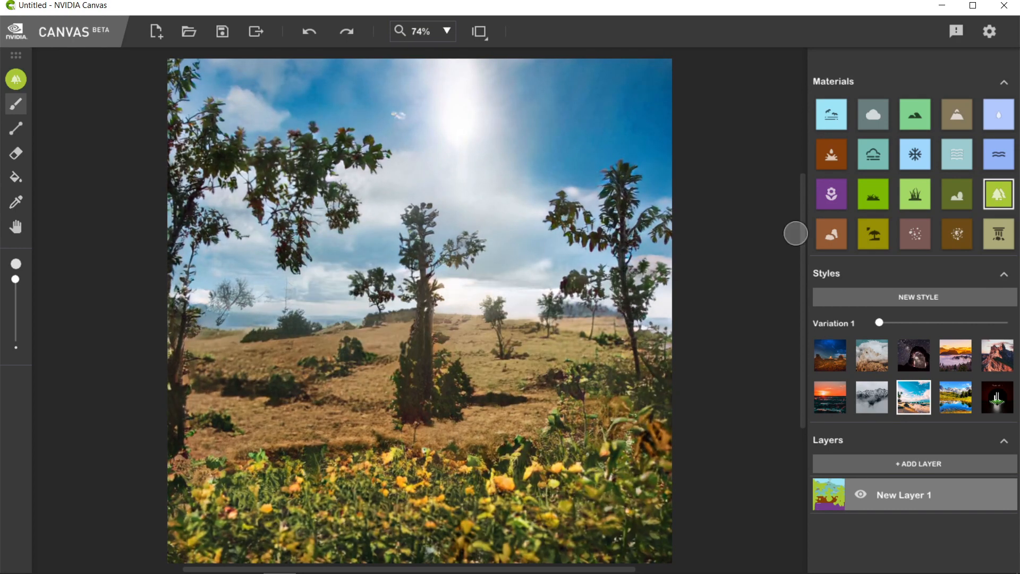
# Cover the flowers and field with sand, and brush earthy ground upward into a hill crest between the trees.
pyautogui.moveTo(178, 449)
pyautogui.mouseDown()
pyautogui.moveTo(333, 478)
pyautogui.moveTo(337, 551)
pyautogui.moveTo(720, 485)
pyautogui.mouseUp()
pyautogui.moveTo(503, 417)
pyautogui.mouseDown()
pyautogui.moveTo(508, 387)
pyautogui.moveTo(570, 375)
pyautogui.moveTo(335, 362)
pyautogui.moveTo(389, 416)
pyautogui.mouseUp()
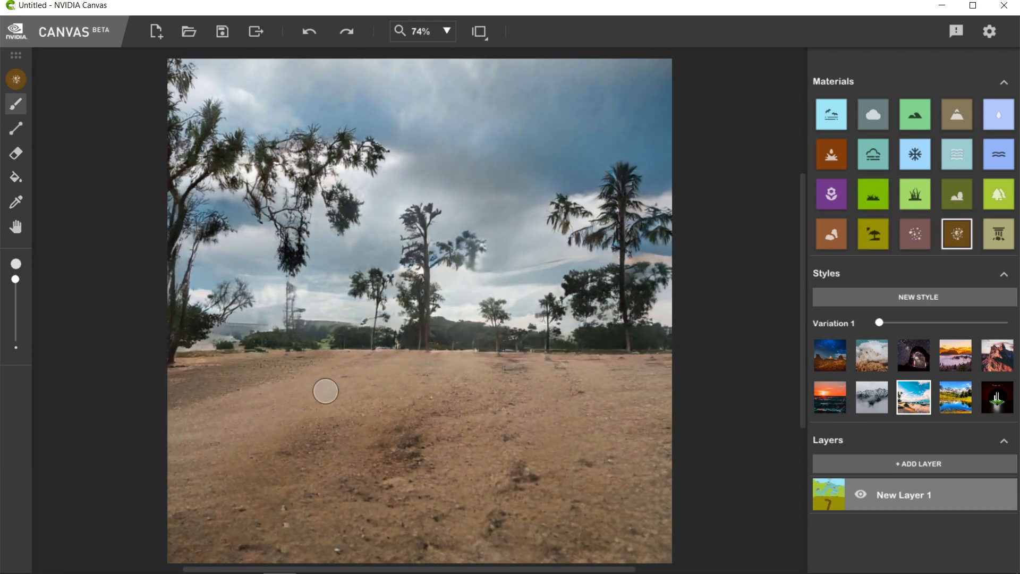
pyautogui.moveTo(325, 391)
pyautogui.mouseDown()
pyautogui.moveTo(437, 350)
pyautogui.moveTo(426, 249)
pyautogui.moveTo(423, 319)
pyautogui.moveTo(435, 251)
pyautogui.moveTo(453, 252)
pyautogui.moveTo(396, 235)
pyautogui.moveTo(467, 253)
pyautogui.mouseUp()
pyautogui.moveTo(372, 283)
pyautogui.mouseDown()
pyautogui.moveTo(352, 335)
pyautogui.moveTo(527, 343)
pyautogui.moveTo(468, 317)
pyautogui.moveTo(556, 359)
pyautogui.moveTo(487, 304)
pyautogui.moveTo(357, 316)
pyautogui.moveTo(538, 326)
pyautogui.moveTo(493, 304)
pyautogui.moveTo(466, 361)
pyautogui.mouseUp()
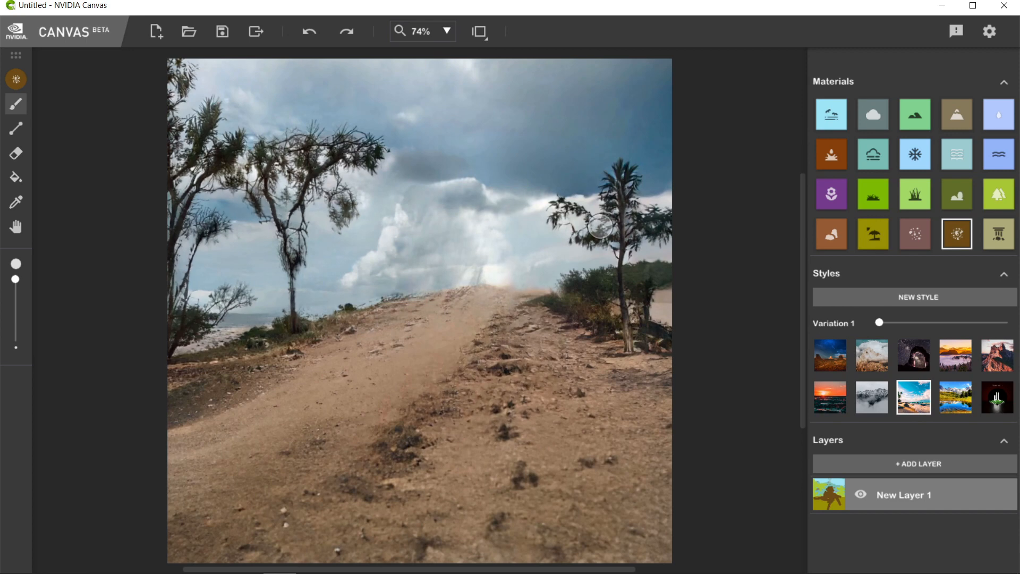
# Try the misty mountain and dark cave styles on the scene, and apply the blue night desert style.
pyautogui.click(871, 396)
pyautogui.click(914, 355)
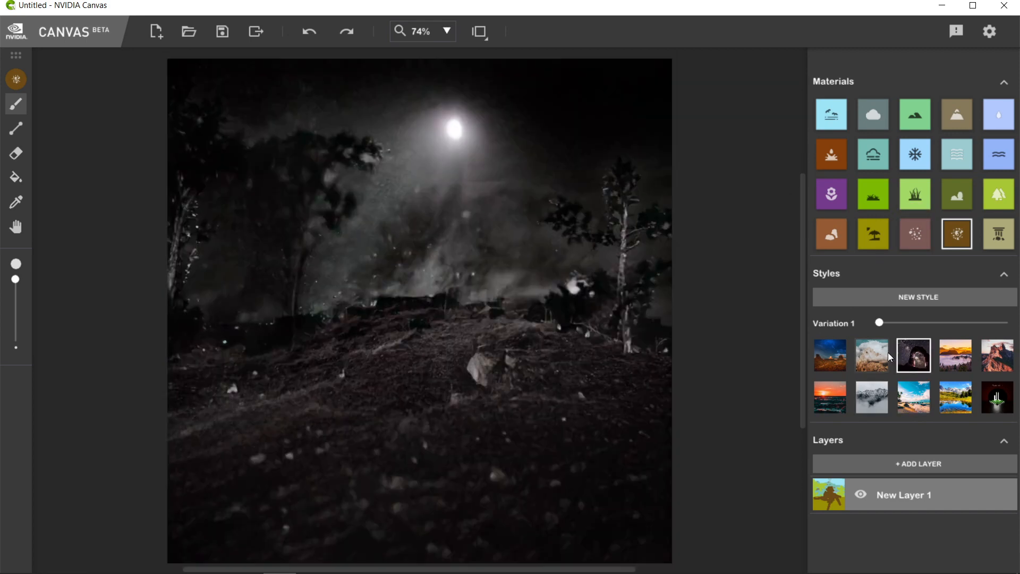
pyautogui.click(839, 359)
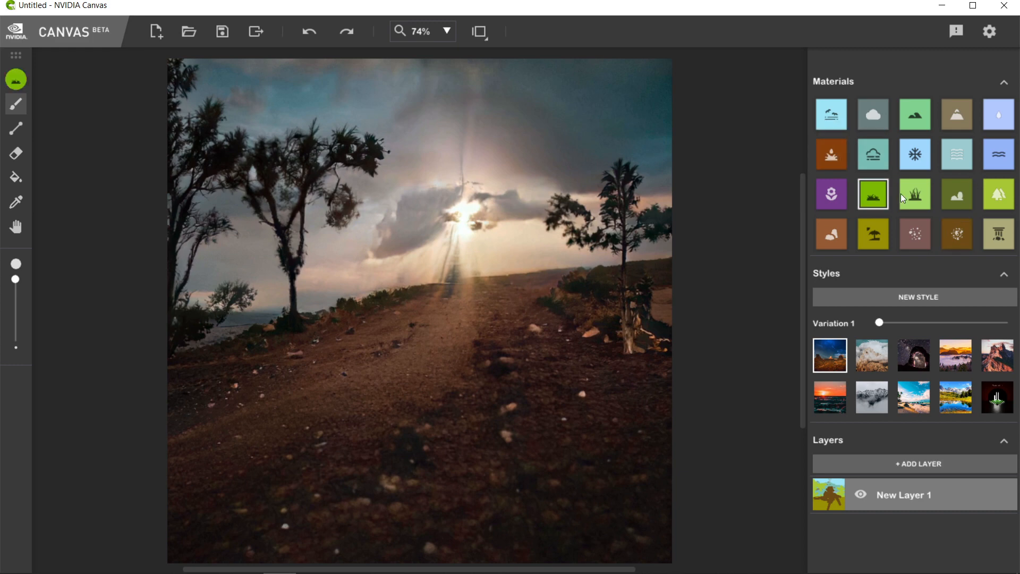
# Paint grass over the hill and up across the trees to raise the horizon, and apply the beach style.
pyautogui.moveTo(456, 296)
pyautogui.mouseDown()
pyautogui.moveTo(326, 434)
pyautogui.moveTo(658, 410)
pyautogui.moveTo(237, 357)
pyautogui.mouseUp()
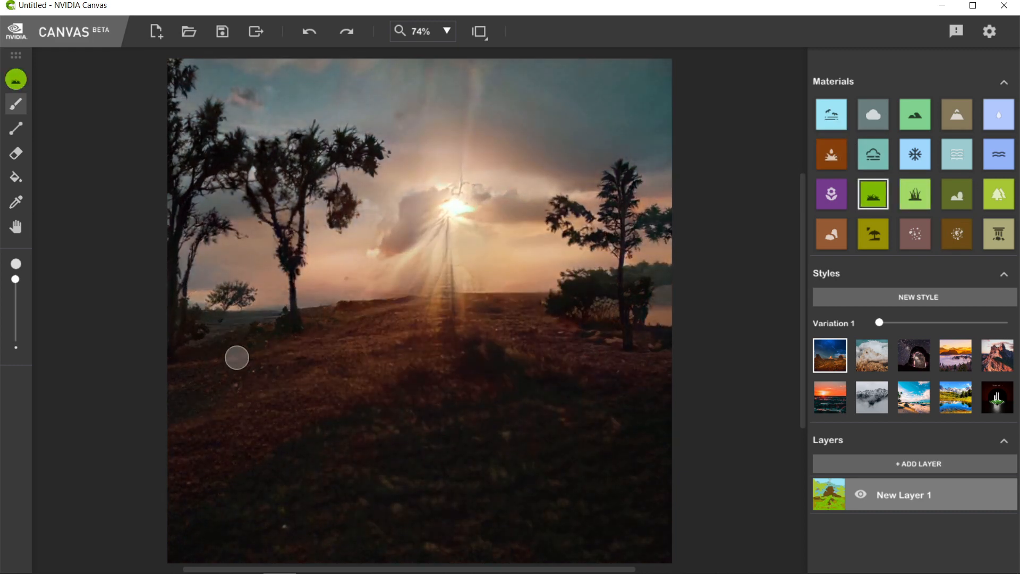
pyautogui.moveTo(187, 254)
pyautogui.mouseDown()
pyautogui.moveTo(213, 181)
pyautogui.moveTo(349, 205)
pyautogui.moveTo(515, 182)
pyautogui.moveTo(674, 188)
pyautogui.moveTo(451, 166)
pyautogui.moveTo(151, 170)
pyautogui.mouseUp()
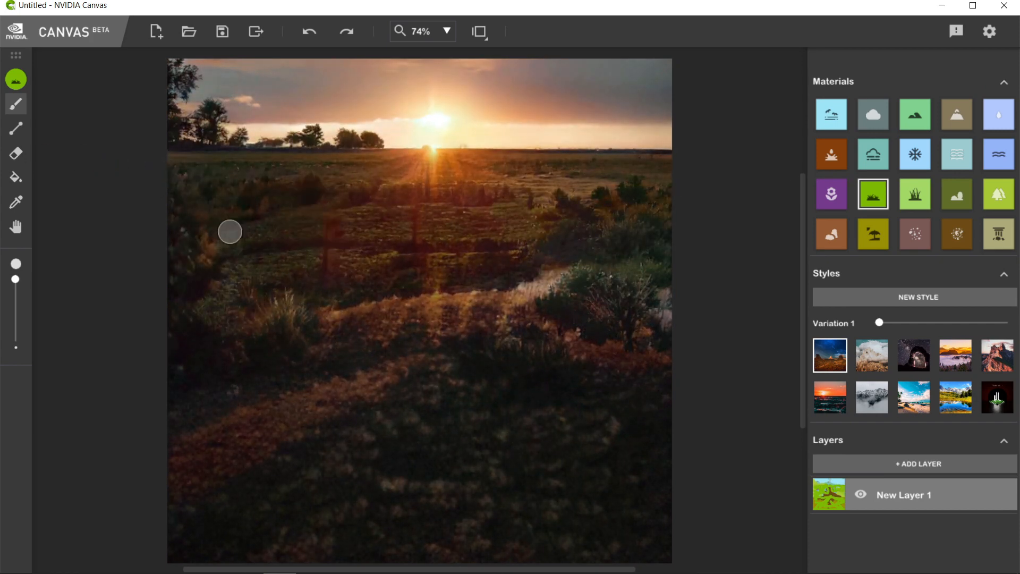
pyautogui.click(913, 397)
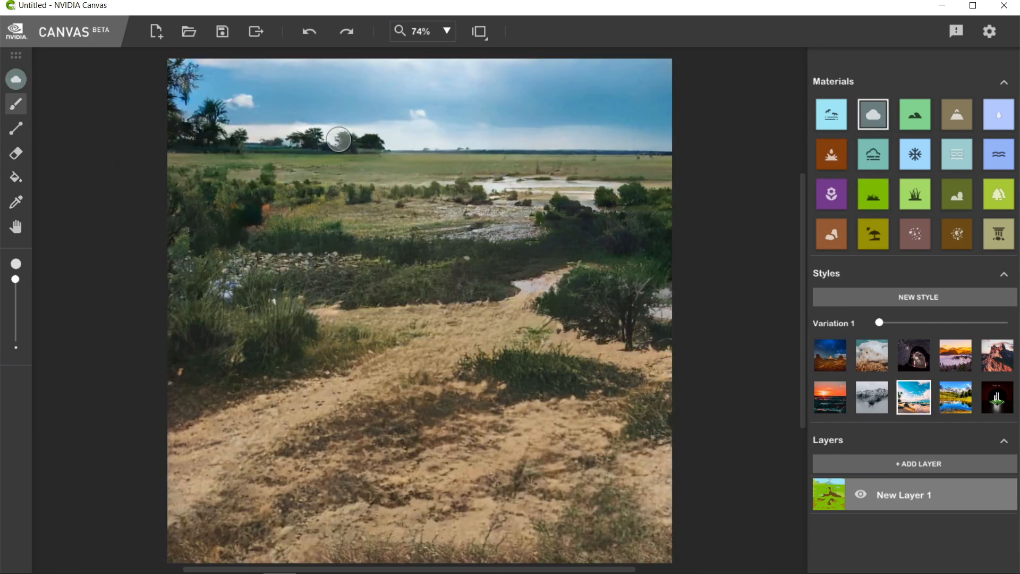
# Fill the center of the scene with clouds down to the path, and paint straw along both foreground banks.
pyautogui.moveTo(338, 139)
pyautogui.mouseDown()
pyautogui.moveTo(528, 138)
pyautogui.moveTo(462, 266)
pyautogui.moveTo(471, 155)
pyautogui.moveTo(520, 197)
pyautogui.moveTo(314, 196)
pyautogui.moveTo(466, 239)
pyautogui.moveTo(272, 89)
pyautogui.mouseUp()
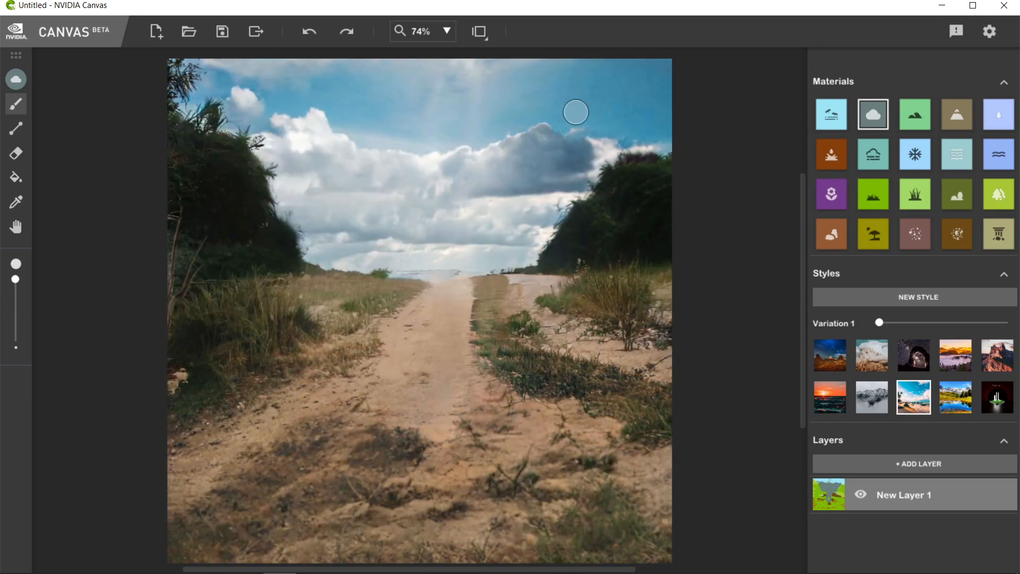
pyautogui.click(915, 194)
pyautogui.moveTo(398, 469)
pyautogui.mouseDown()
pyautogui.moveTo(558, 391)
pyautogui.moveTo(480, 479)
pyautogui.moveTo(245, 421)
pyautogui.mouseUp()
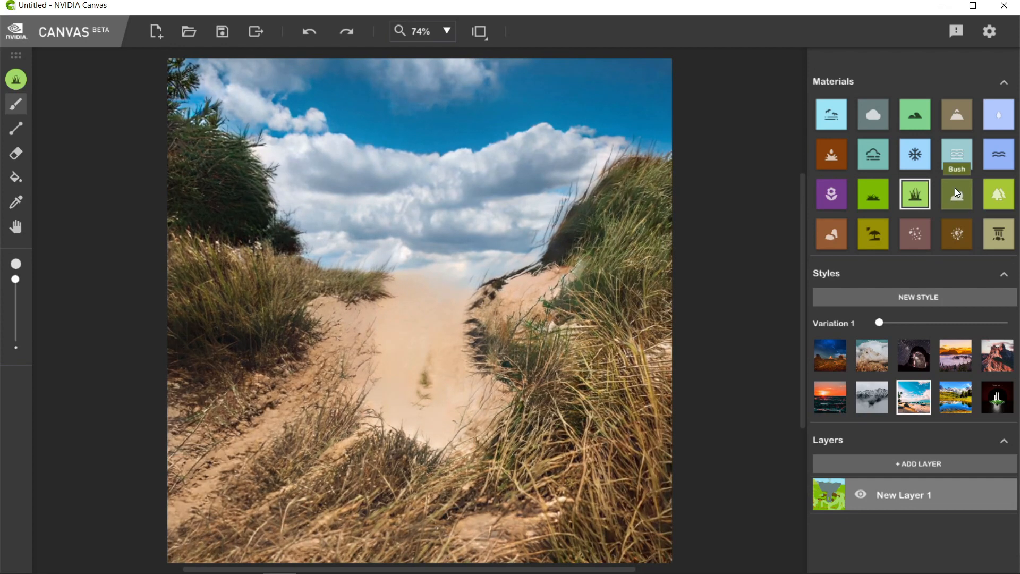
# Raise a grass-topped dune behind the sandy path and place a windswept tree on its crest.
pyautogui.moveTo(401, 253); pyautogui.dragTo(358, 249)
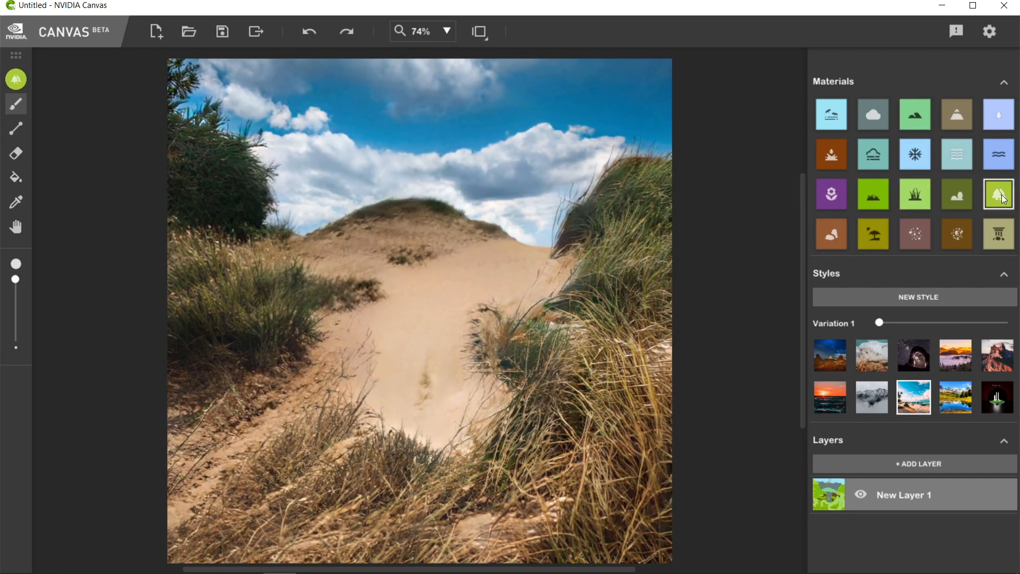
pyautogui.moveTo(405, 181)
pyautogui.mouseDown()
pyautogui.moveTo(404, 153)
pyautogui.moveTo(440, 142)
pyautogui.mouseUp()
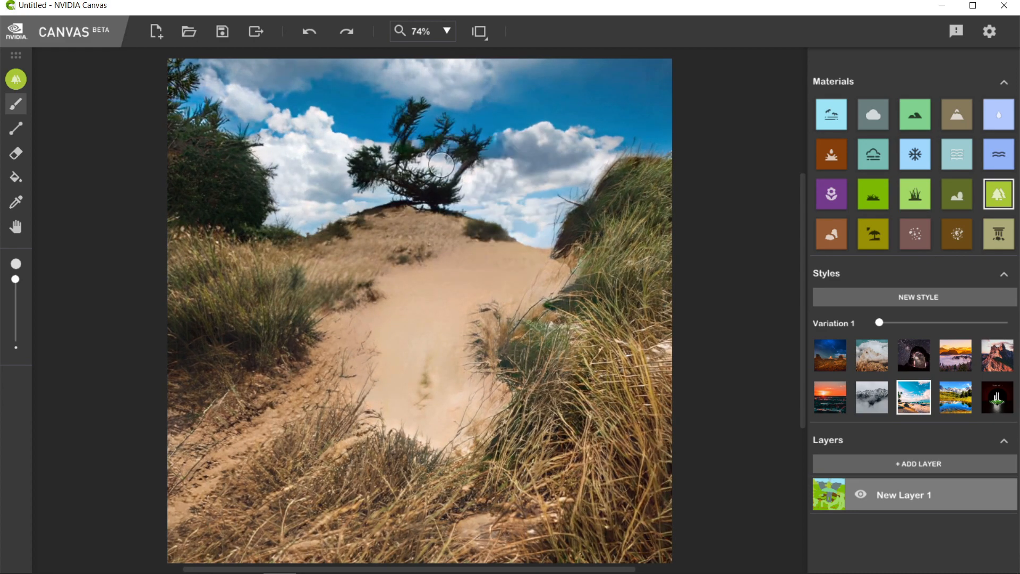
# Paint river channels around the dune, between the grass banks and through the foreground.
pyautogui.moveTo(217, 523)
pyautogui.mouseDown()
pyautogui.moveTo(303, 438)
pyautogui.moveTo(420, 360)
pyautogui.moveTo(478, 299)
pyautogui.moveTo(537, 260)
pyautogui.moveTo(606, 252)
pyautogui.moveTo(627, 234)
pyautogui.mouseUp()
pyautogui.moveTo(497, 249); pyautogui.dragTo(175, 256)
pyautogui.moveTo(413, 310); pyautogui.dragTo(178, 332)
pyautogui.moveTo(380, 353)
pyautogui.mouseDown()
pyautogui.moveTo(188, 467)
pyautogui.moveTo(424, 537)
pyautogui.moveTo(647, 560)
pyautogui.moveTo(368, 524)
pyautogui.mouseUp()
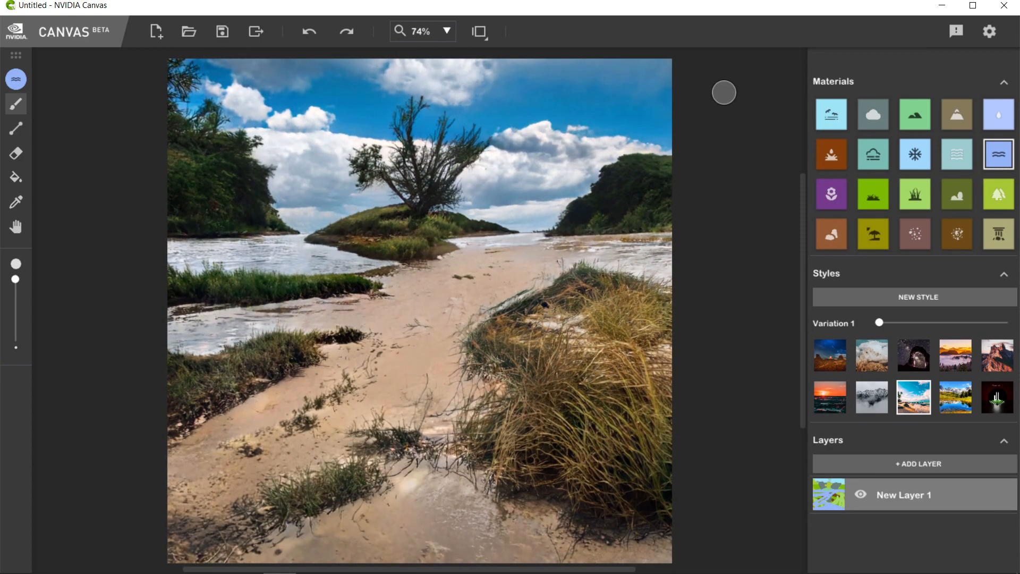
# Cover most of the river scene with fog, and paint tall stone pillars along both side edges.
pyautogui.moveTo(284, 311)
pyautogui.mouseDown()
pyautogui.moveTo(478, 297)
pyautogui.moveTo(166, 344)
pyautogui.moveTo(546, 319)
pyautogui.moveTo(438, 411)
pyautogui.moveTo(546, 364)
pyautogui.moveTo(410, 125)
pyautogui.moveTo(674, 227)
pyautogui.moveTo(159, 218)
pyautogui.moveTo(398, 323)
pyautogui.mouseUp()
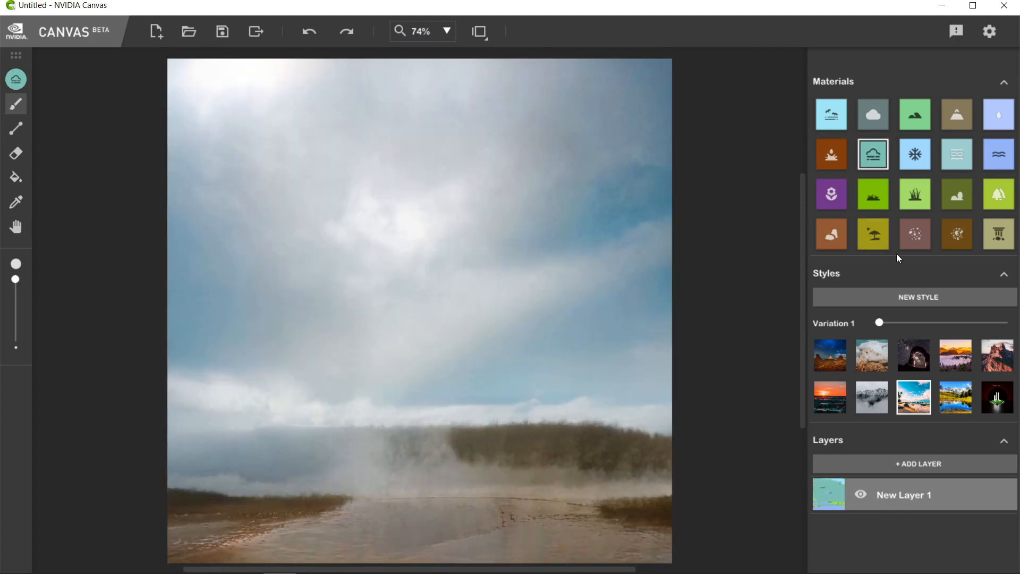
pyautogui.click(826, 235)
pyautogui.moveTo(651, 193)
pyautogui.mouseDown()
pyautogui.moveTo(665, 141)
pyautogui.moveTo(667, 514)
pyautogui.moveTo(651, 304)
pyautogui.moveTo(658, 27)
pyautogui.mouseUp()
pyautogui.moveTo(170, 553)
pyautogui.mouseDown()
pyautogui.moveTo(175, 70)
pyautogui.moveTo(181, 567)
pyautogui.mouseUp()
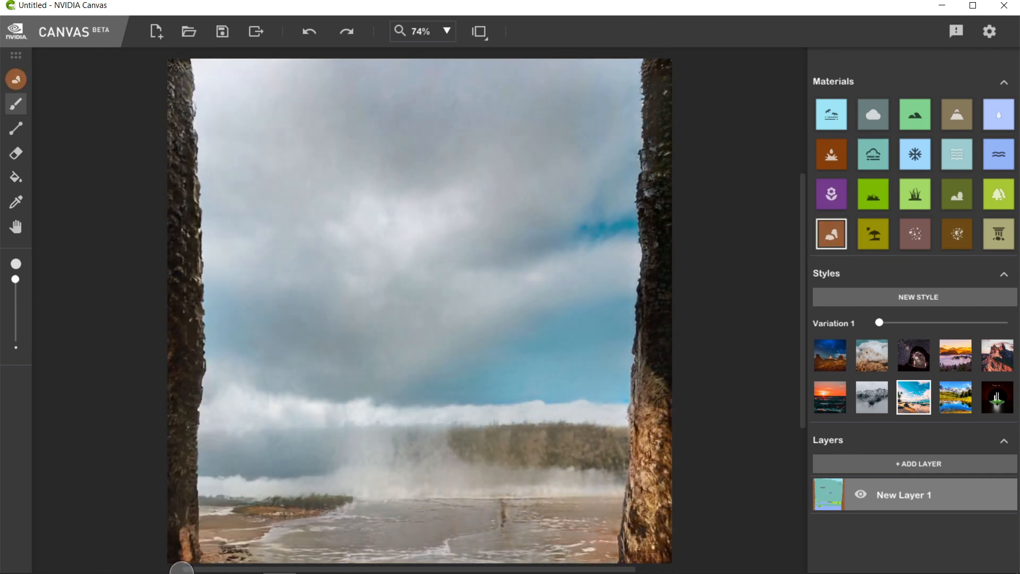
# Paint sea across the foot of the scene, and join the pillars with stone overhead to form an arch.
pyautogui.click(961, 154)
pyautogui.moveTo(627, 468)
pyautogui.mouseDown()
pyautogui.moveTo(486, 485)
pyautogui.moveTo(558, 497)
pyautogui.moveTo(266, 445)
pyautogui.moveTo(601, 445)
pyautogui.moveTo(250, 511)
pyautogui.mouseUp()
pyautogui.click(831, 234)
pyautogui.moveTo(181, 66)
pyautogui.mouseDown()
pyautogui.moveTo(441, 68)
pyautogui.moveTo(456, 91)
pyautogui.moveTo(246, 123)
pyautogui.moveTo(211, 112)
pyautogui.moveTo(234, 159)
pyautogui.moveTo(179, 217)
pyautogui.mouseUp()
pyautogui.moveTo(582, 78)
pyautogui.mouseDown()
pyautogui.moveTo(638, 90)
pyautogui.moveTo(617, 129)
pyautogui.mouseUp()
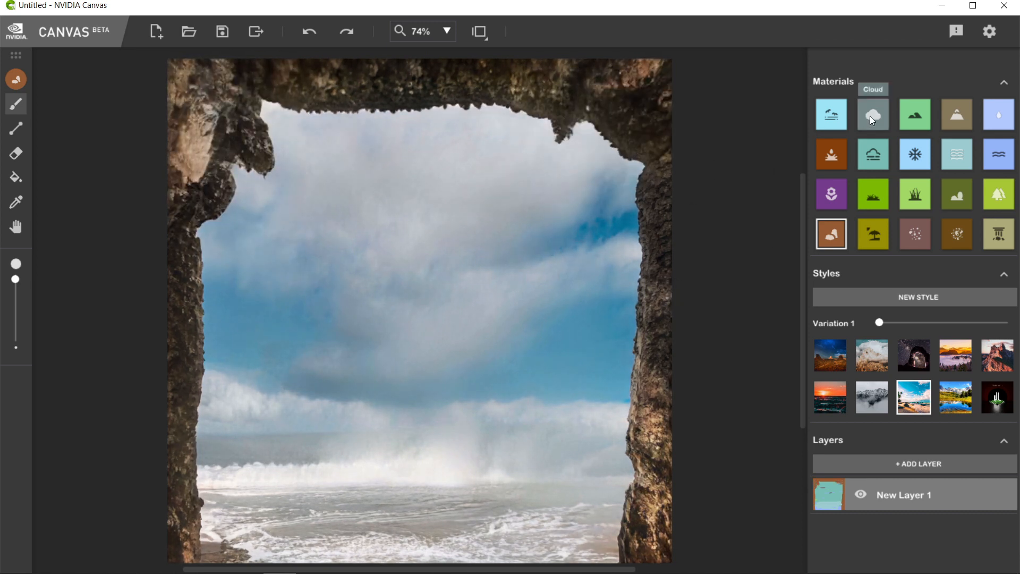
# Brush clouds through the arch opening, and scatter stones across the sea and at the feet of the arch.
pyautogui.moveTo(356, 253)
pyautogui.mouseDown()
pyautogui.moveTo(520, 460)
pyautogui.moveTo(542, 455)
pyautogui.mouseUp()
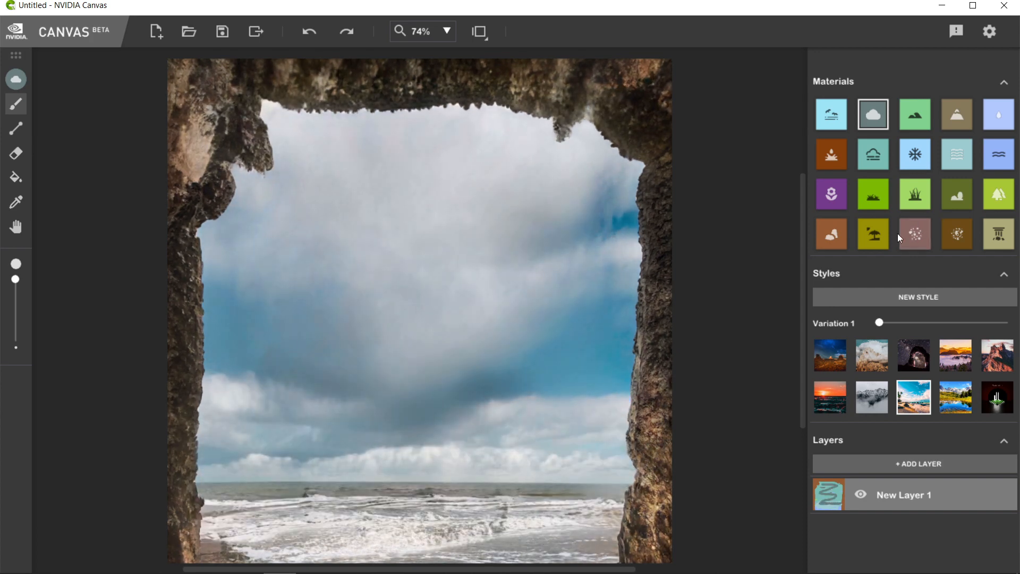
pyautogui.click(832, 235)
pyautogui.moveTo(332, 486); pyautogui.dragTo(386, 490)
pyautogui.click(536, 514)
pyautogui.click(390, 530)
pyautogui.click(465, 486)
pyautogui.moveTo(580, 476); pyautogui.dragTo(574, 489)
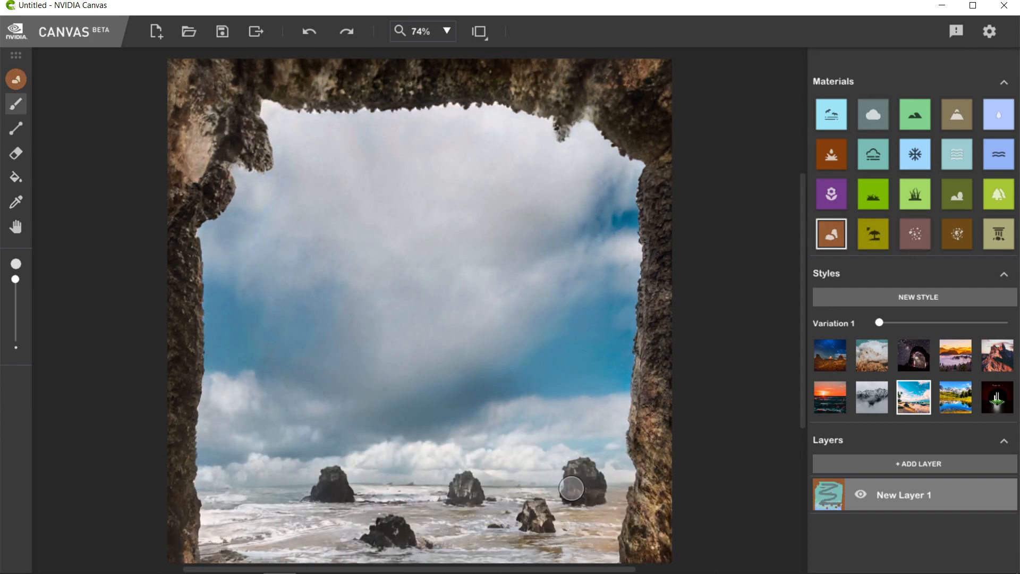
pyautogui.click(227, 485)
pyautogui.click(203, 524)
pyautogui.click(612, 538)
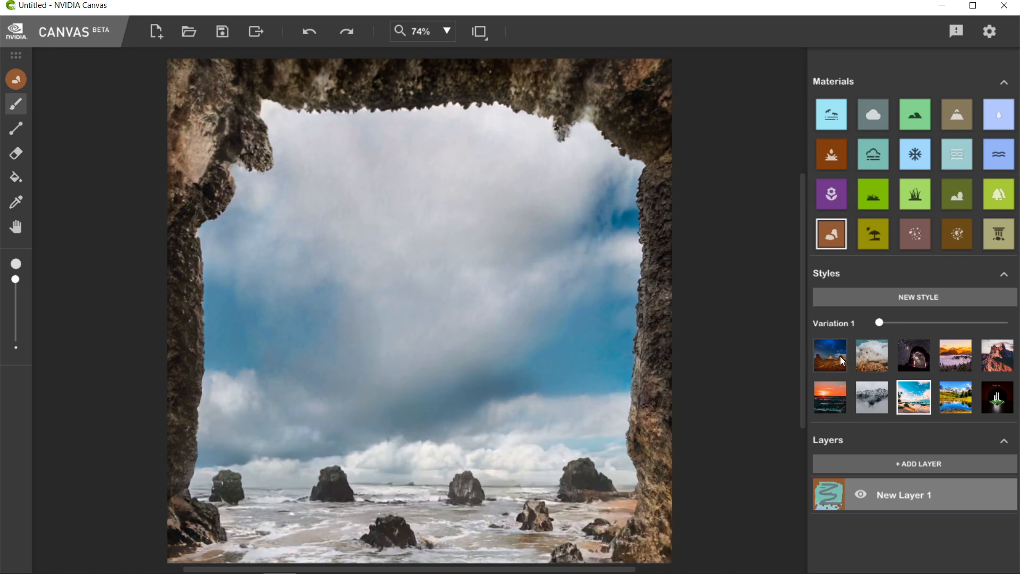
# Try the ocean sunset style, apply the alpine lake style, and cover the stone arch with sky.
pyautogui.click(831, 396)
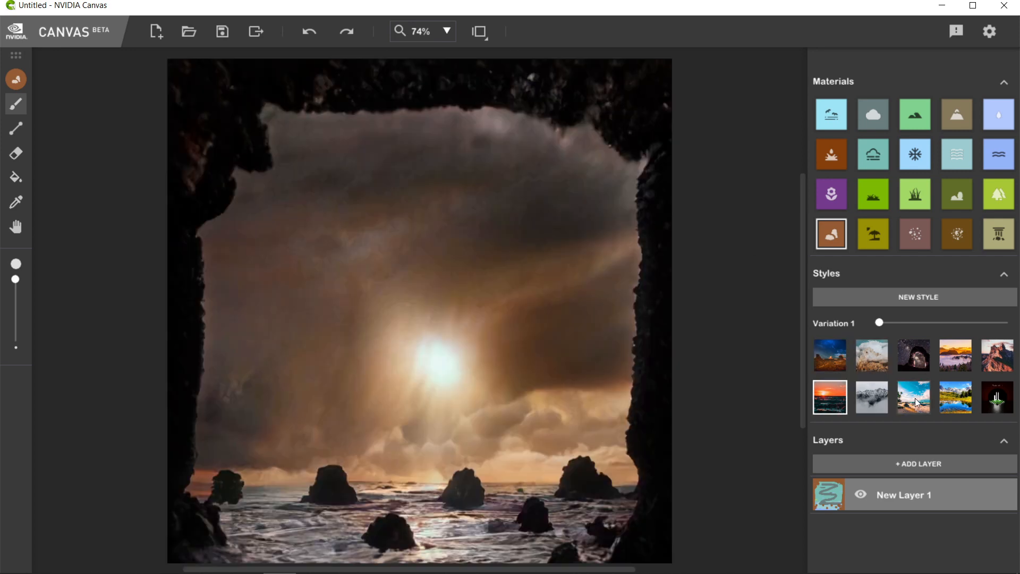
pyautogui.click(947, 405)
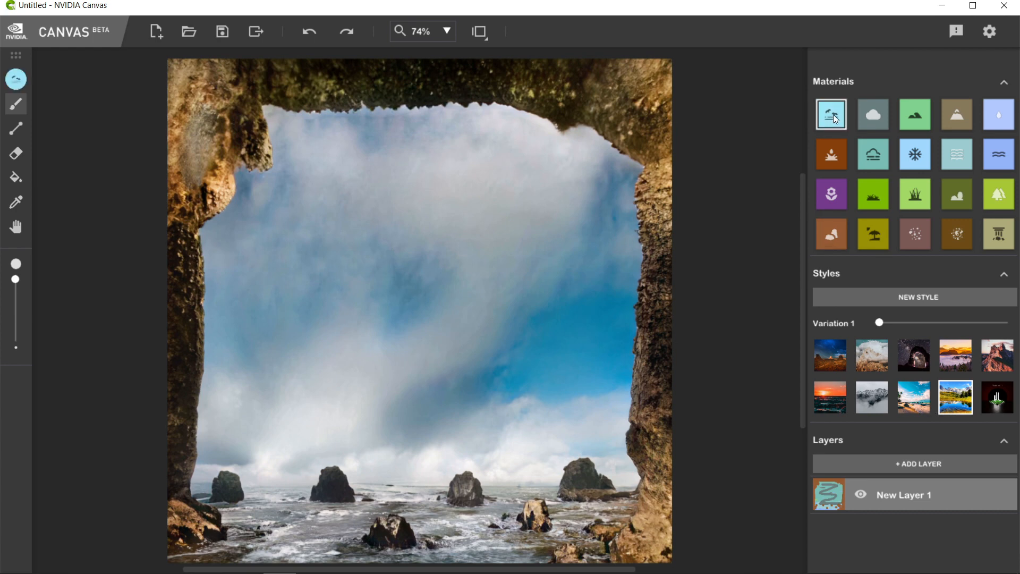
pyautogui.moveTo(189, 122)
pyautogui.mouseDown()
pyautogui.moveTo(449, 64)
pyautogui.moveTo(366, 135)
pyautogui.moveTo(744, 177)
pyautogui.moveTo(123, 62)
pyautogui.moveTo(200, 326)
pyautogui.moveTo(177, 398)
pyautogui.moveTo(674, 352)
pyautogui.moveTo(771, 207)
pyautogui.mouseUp()
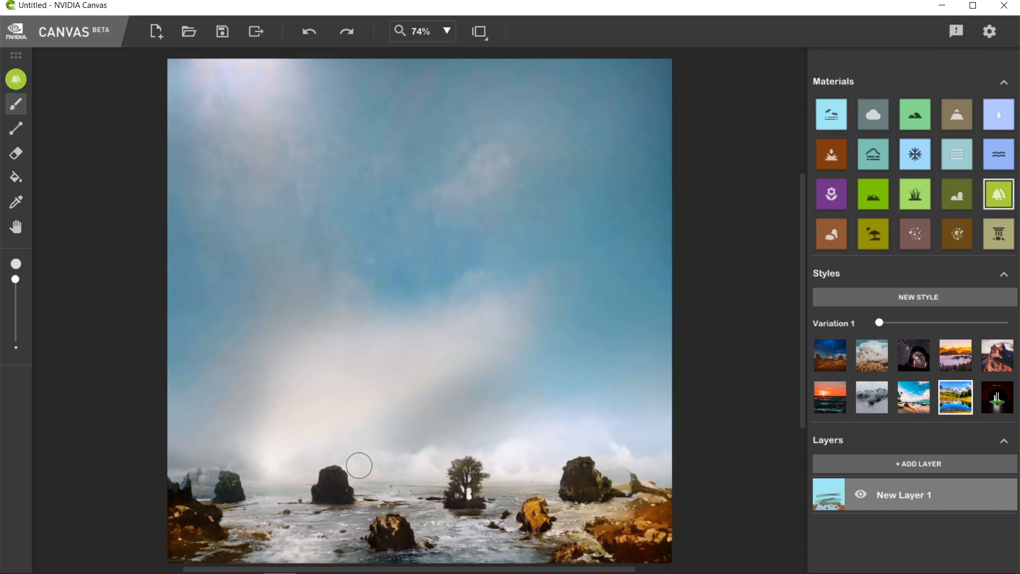
# Paint a row of trees rising from the sea rocks across the width of the scene.
pyautogui.moveTo(360, 465)
pyautogui.mouseDown()
pyautogui.moveTo(342, 471)
pyautogui.moveTo(581, 444)
pyautogui.moveTo(429, 403)
pyautogui.moveTo(318, 426)
pyautogui.mouseUp()
pyautogui.moveTo(197, 429); pyautogui.dragTo(634, 416)
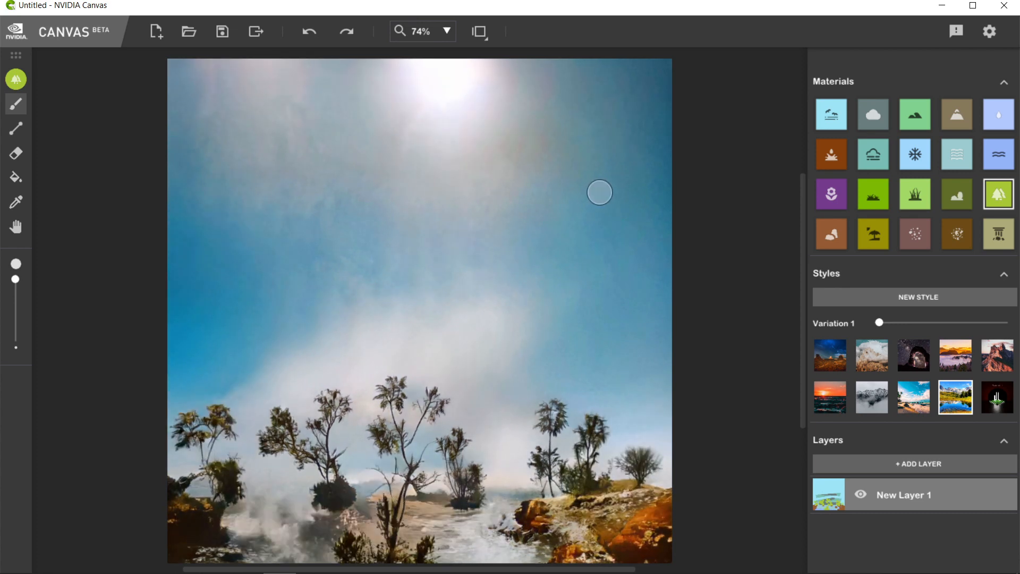
# Paint a tall hill rising behind the row of trees, and brush greenery over its lower slopes.
pyautogui.moveTo(175, 367)
pyautogui.mouseDown()
pyautogui.moveTo(697, 360)
pyautogui.moveTo(395, 257)
pyautogui.moveTo(460, 337)
pyautogui.moveTo(335, 333)
pyautogui.moveTo(185, 298)
pyautogui.moveTo(501, 321)
pyautogui.moveTo(462, 270)
pyautogui.moveTo(518, 317)
pyautogui.mouseUp()
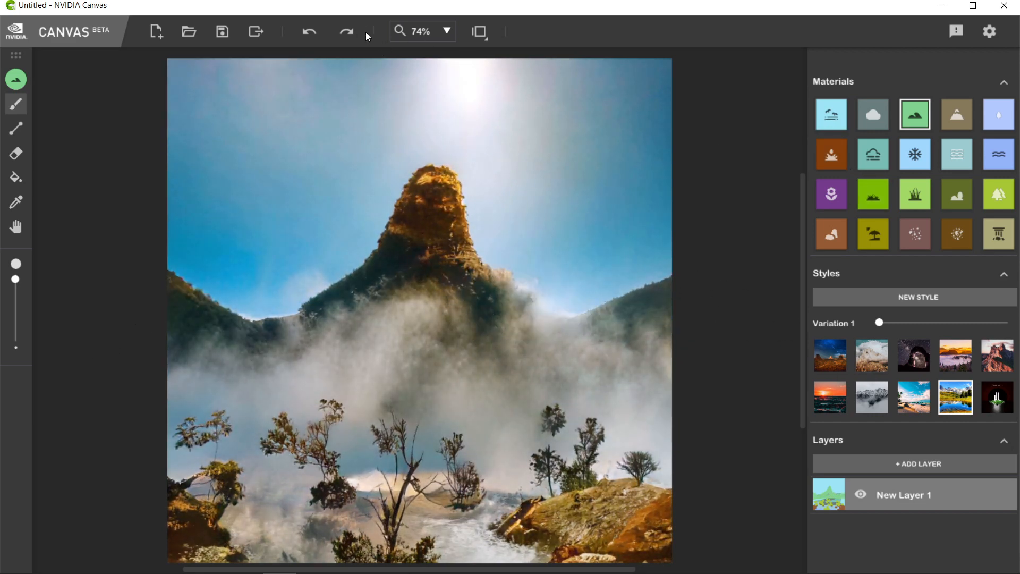
pyautogui.moveTo(454, 237)
pyautogui.mouseDown()
pyautogui.moveTo(517, 305)
pyautogui.moveTo(652, 298)
pyautogui.moveTo(155, 278)
pyautogui.moveTo(344, 293)
pyautogui.moveTo(209, 289)
pyautogui.moveTo(248, 378)
pyautogui.moveTo(510, 372)
pyautogui.moveTo(496, 459)
pyautogui.mouseUp()
pyautogui.moveTo(617, 397)
pyautogui.mouseDown()
pyautogui.moveTo(636, 411)
pyautogui.moveTo(658, 444)
pyautogui.mouseUp()
pyautogui.moveTo(325, 424)
pyautogui.mouseDown()
pyautogui.moveTo(257, 437)
pyautogui.moveTo(345, 441)
pyautogui.mouseUp()
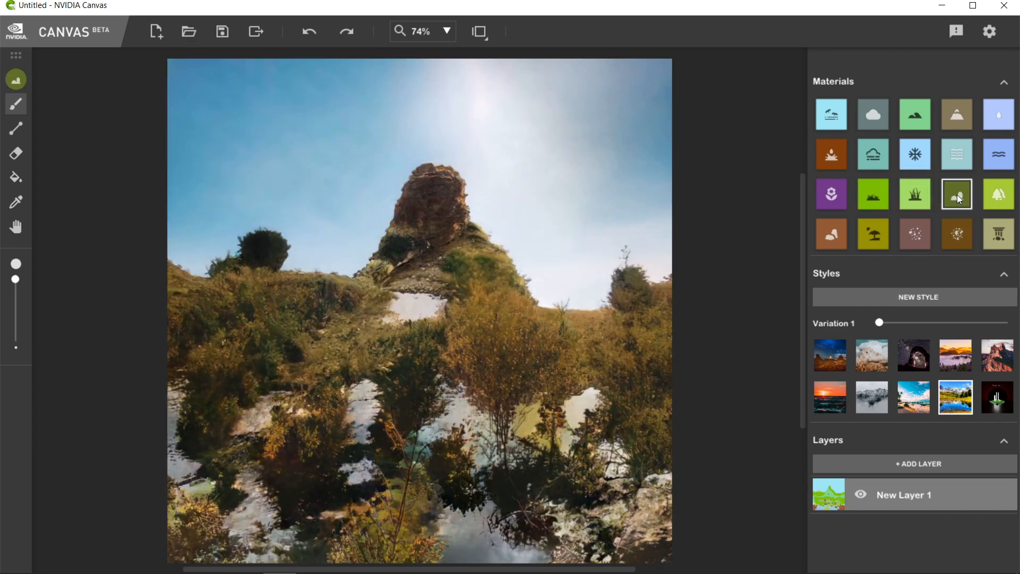
# Brush bushes across the slopes below the rocky peak, down to the stream.
pyautogui.moveTo(396, 314); pyautogui.dragTo(199, 327)
pyautogui.moveTo(607, 399); pyautogui.dragTo(590, 451)
pyautogui.moveTo(479, 407)
pyautogui.mouseDown()
pyautogui.moveTo(344, 448)
pyautogui.moveTo(307, 413)
pyautogui.mouseUp()
pyautogui.moveTo(428, 309); pyautogui.dragTo(656, 272)
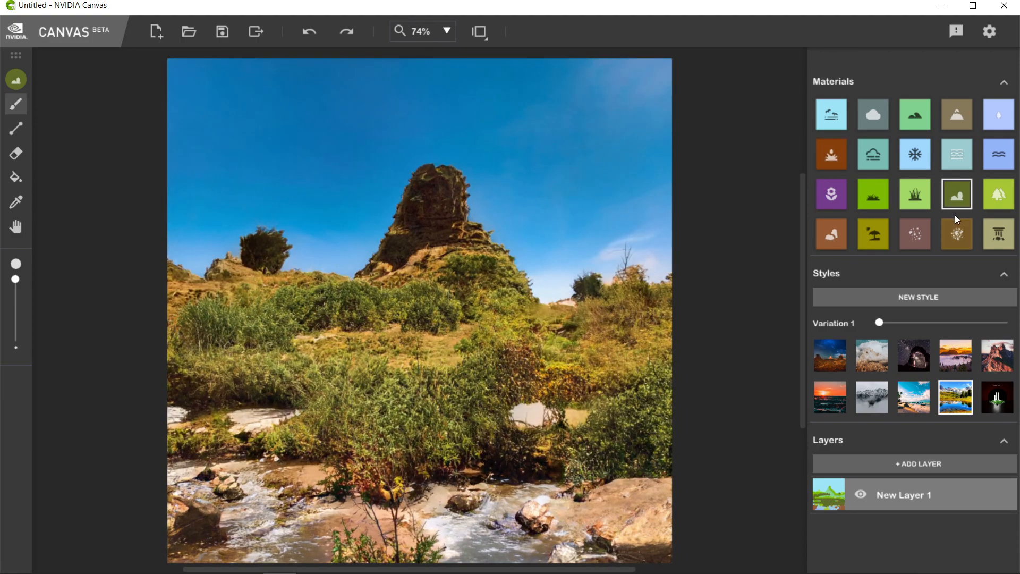
# Paint three tall trees along the skyline, one over the central peak and one on each side, and fill in the undergrowth.
pyautogui.moveTo(433, 175); pyautogui.dragTo(436, 119)
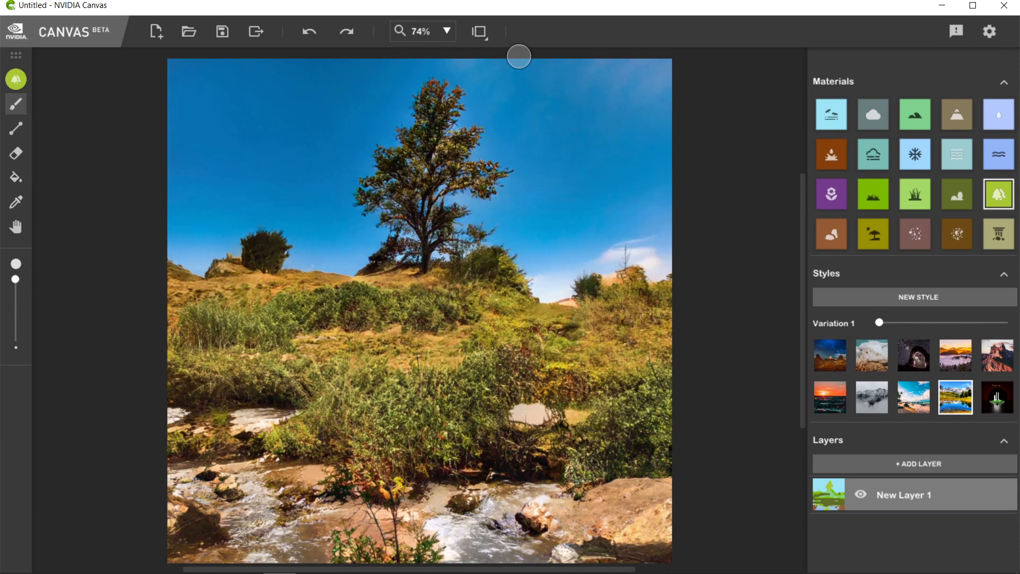
pyautogui.moveTo(263, 246)
pyautogui.mouseDown()
pyautogui.moveTo(258, 136)
pyautogui.moveTo(245, 227)
pyautogui.moveTo(275, 212)
pyautogui.moveTo(251, 257)
pyautogui.moveTo(268, 297)
pyautogui.moveTo(247, 313)
pyautogui.moveTo(268, 343)
pyautogui.moveTo(235, 346)
pyautogui.moveTo(231, 291)
pyautogui.moveTo(267, 280)
pyautogui.moveTo(278, 317)
pyautogui.mouseUp()
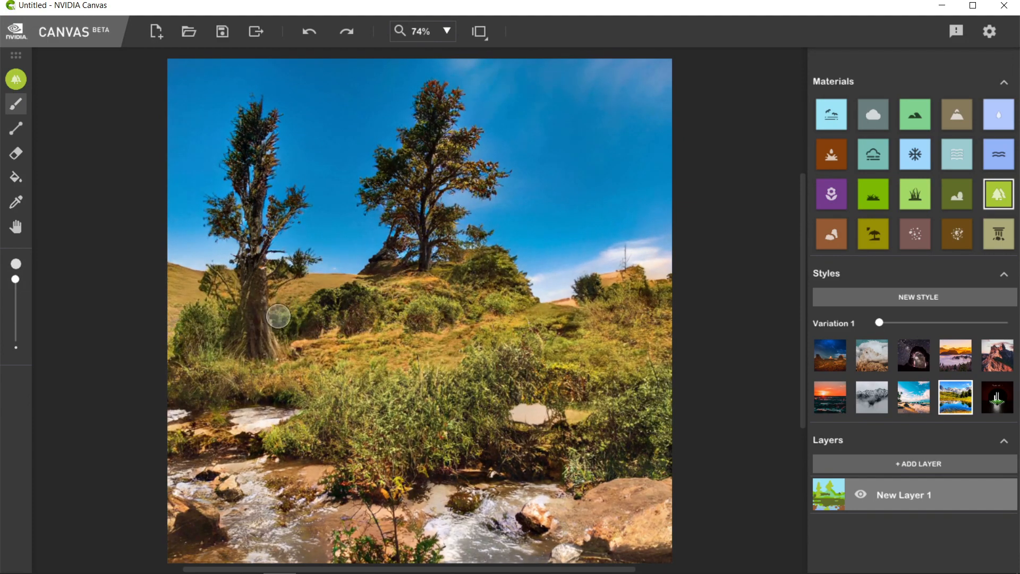
pyautogui.moveTo(629, 332)
pyautogui.mouseDown()
pyautogui.moveTo(616, 208)
pyautogui.moveTo(595, 203)
pyautogui.moveTo(668, 193)
pyautogui.moveTo(577, 265)
pyautogui.moveTo(660, 280)
pyautogui.mouseUp()
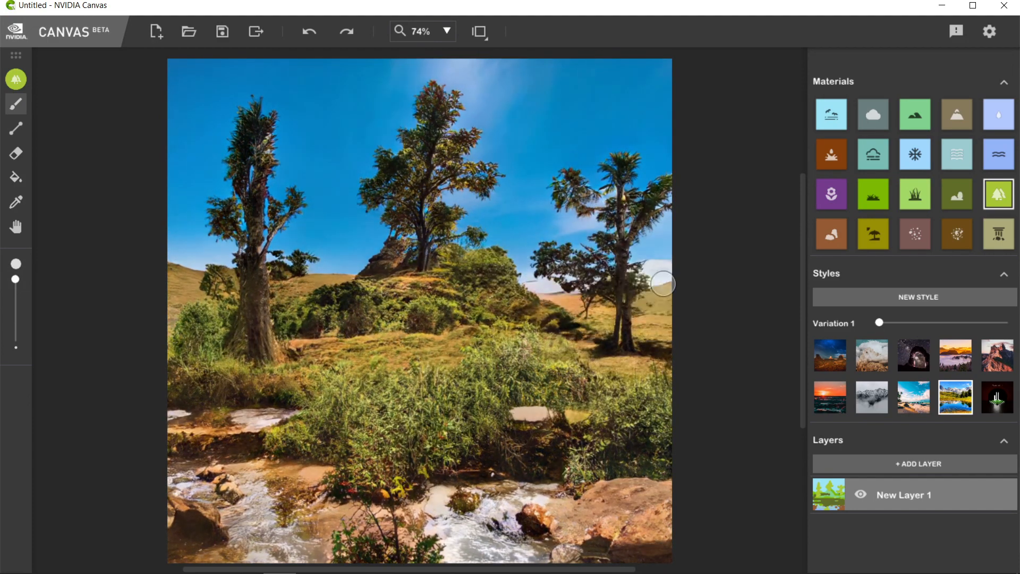
pyautogui.moveTo(408, 391)
pyautogui.mouseDown()
pyautogui.moveTo(426, 364)
pyautogui.moveTo(415, 365)
pyautogui.moveTo(580, 373)
pyautogui.mouseUp()
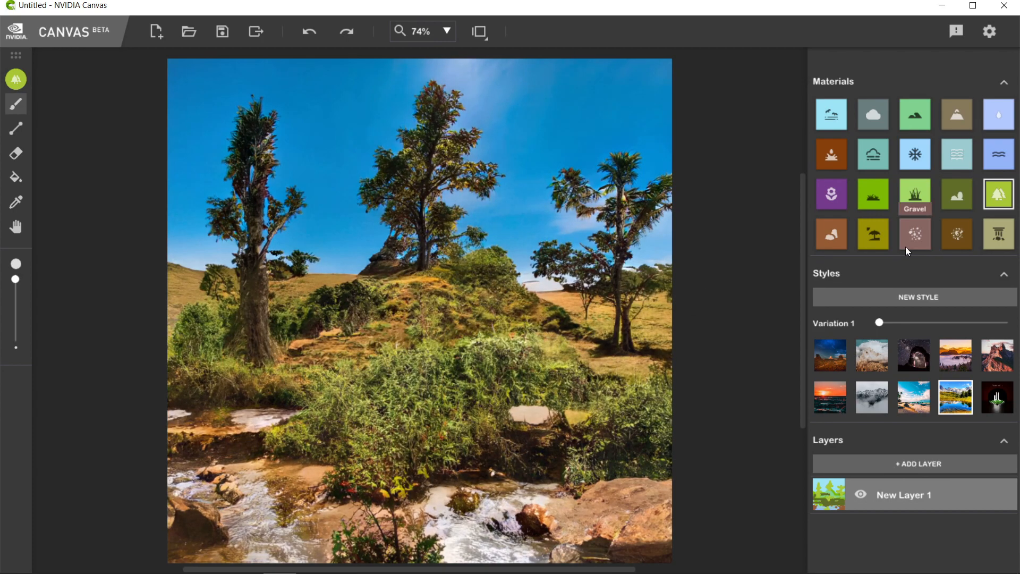
# Cover the hillside beneath the trees with grass, and apply the desert style with the deep blue sky.
pyautogui.click(880, 197)
pyautogui.moveTo(260, 345)
pyautogui.mouseDown()
pyautogui.moveTo(265, 298)
pyautogui.moveTo(489, 281)
pyautogui.moveTo(621, 319)
pyautogui.moveTo(196, 287)
pyautogui.moveTo(267, 346)
pyautogui.moveTo(615, 410)
pyautogui.moveTo(228, 421)
pyautogui.moveTo(334, 453)
pyautogui.mouseUp()
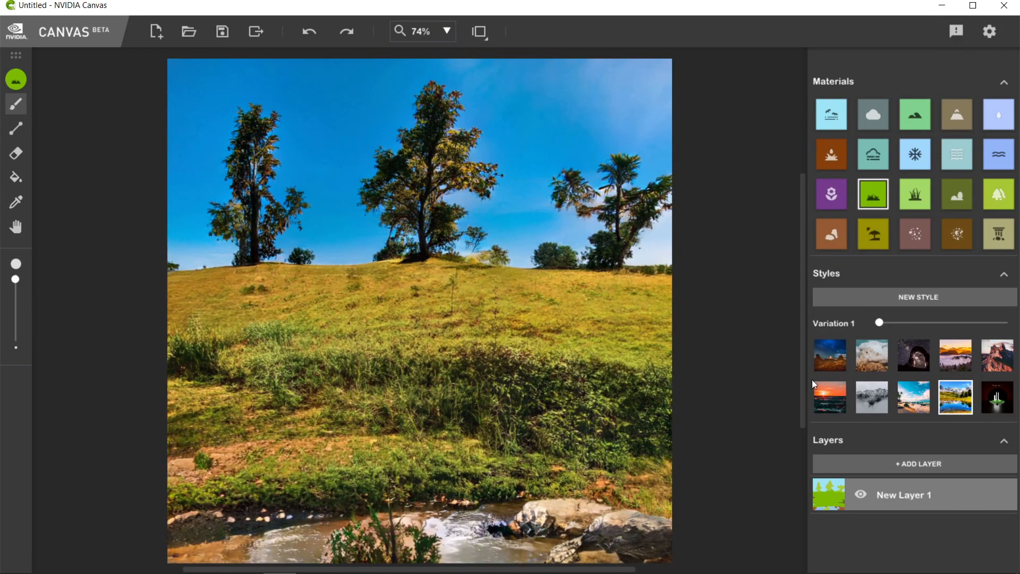
pyautogui.click(828, 358)
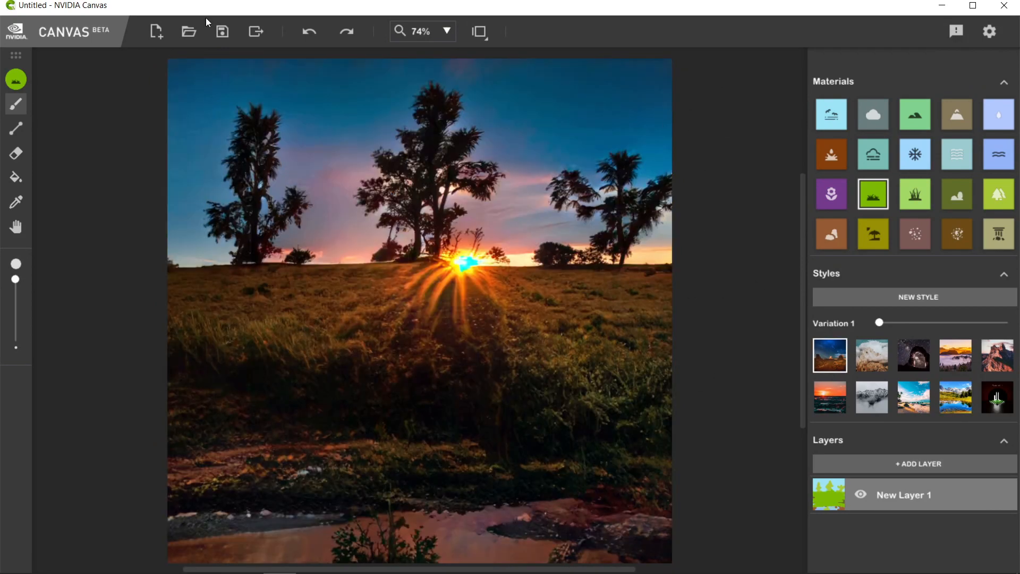
# Brush fog over the trees and the entire hillside, and apply the starry night rock arch style.
pyautogui.click(873, 154)
pyautogui.moveTo(178, 308)
pyautogui.mouseDown()
pyautogui.moveTo(490, 303)
pyautogui.moveTo(423, 444)
pyautogui.moveTo(110, 481)
pyautogui.moveTo(408, 244)
pyautogui.moveTo(289, 157)
pyautogui.moveTo(455, 141)
pyautogui.moveTo(633, 464)
pyautogui.moveTo(754, 539)
pyautogui.moveTo(462, 408)
pyautogui.moveTo(193, 566)
pyautogui.mouseUp()
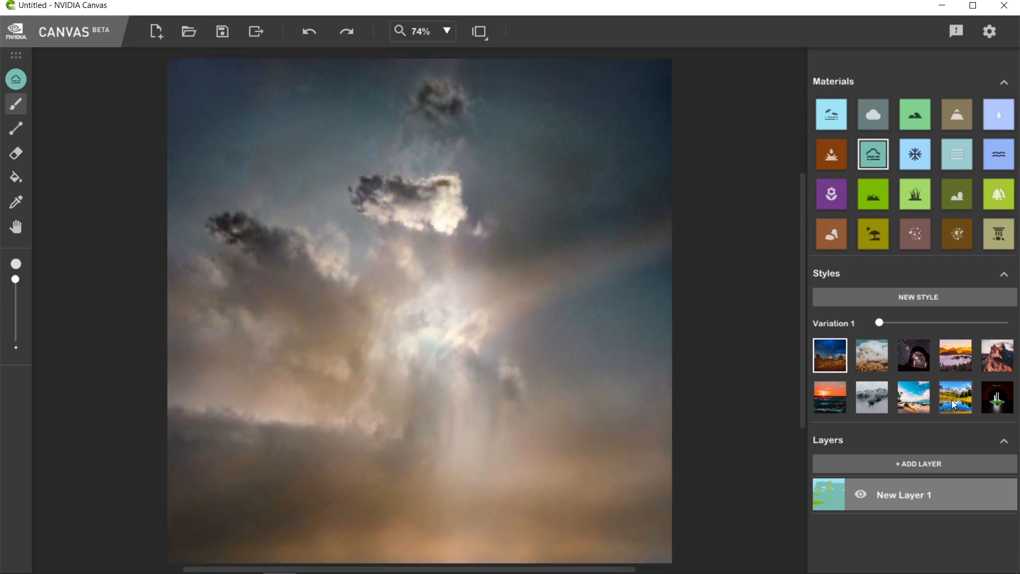
pyautogui.click(925, 365)
# Paint flat ground across the foot of the scene, and stand a stone arch and a separate boulder on it.
pyautogui.moveTo(538, 507)
pyautogui.mouseDown()
pyautogui.moveTo(509, 524)
pyautogui.moveTo(659, 487)
pyautogui.moveTo(550, 462)
pyautogui.moveTo(132, 460)
pyautogui.moveTo(256, 428)
pyautogui.moveTo(18, 512)
pyautogui.mouseUp()
pyautogui.click(832, 239)
pyautogui.moveTo(194, 424)
pyautogui.mouseDown()
pyautogui.moveTo(254, 310)
pyautogui.moveTo(331, 394)
pyautogui.moveTo(318, 361)
pyautogui.moveTo(221, 422)
pyautogui.moveTo(266, 353)
pyautogui.moveTo(303, 368)
pyautogui.moveTo(321, 455)
pyautogui.mouseUp()
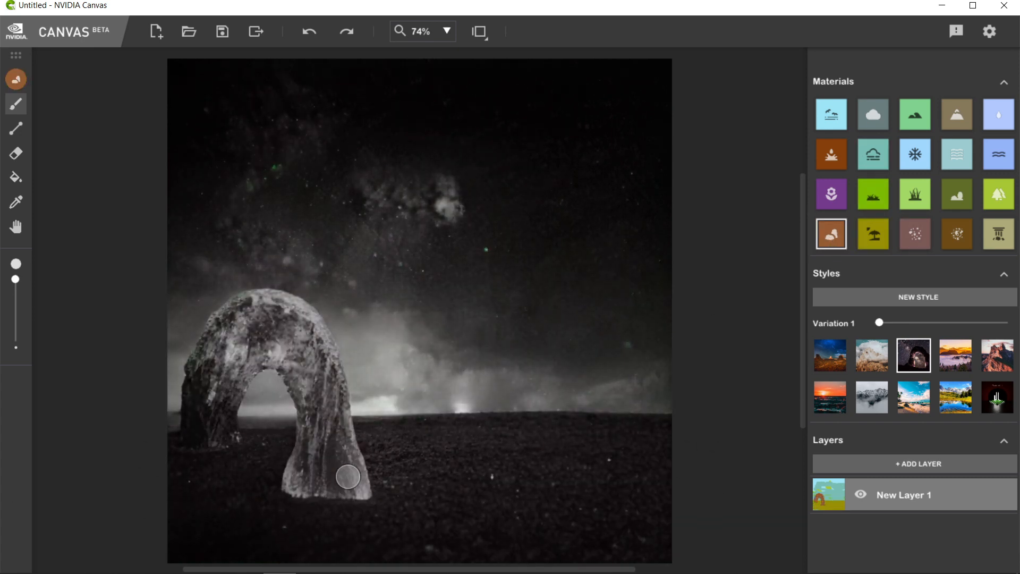
pyautogui.moveTo(520, 468)
pyautogui.mouseDown()
pyautogui.moveTo(596, 465)
pyautogui.moveTo(576, 458)
pyautogui.mouseUp()
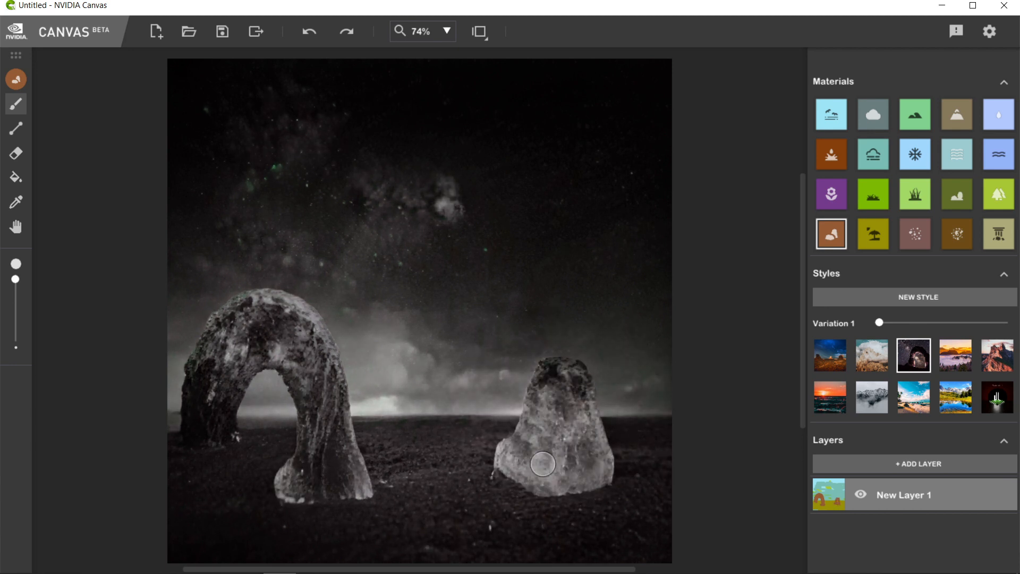
# Brush water around and over the stone arch and boulder, and apply the alpine lake style.
pyautogui.click(966, 159)
pyautogui.moveTo(430, 402)
pyautogui.mouseDown()
pyautogui.moveTo(485, 425)
pyautogui.moveTo(432, 334)
pyautogui.moveTo(691, 318)
pyautogui.moveTo(274, 208)
pyautogui.moveTo(739, 248)
pyautogui.moveTo(744, 173)
pyautogui.moveTo(409, 460)
pyautogui.moveTo(440, 491)
pyautogui.moveTo(422, 477)
pyautogui.moveTo(239, 529)
pyautogui.moveTo(207, 502)
pyautogui.moveTo(579, 528)
pyautogui.moveTo(654, 443)
pyautogui.mouseUp()
pyautogui.click(999, 114)
pyautogui.click(956, 397)
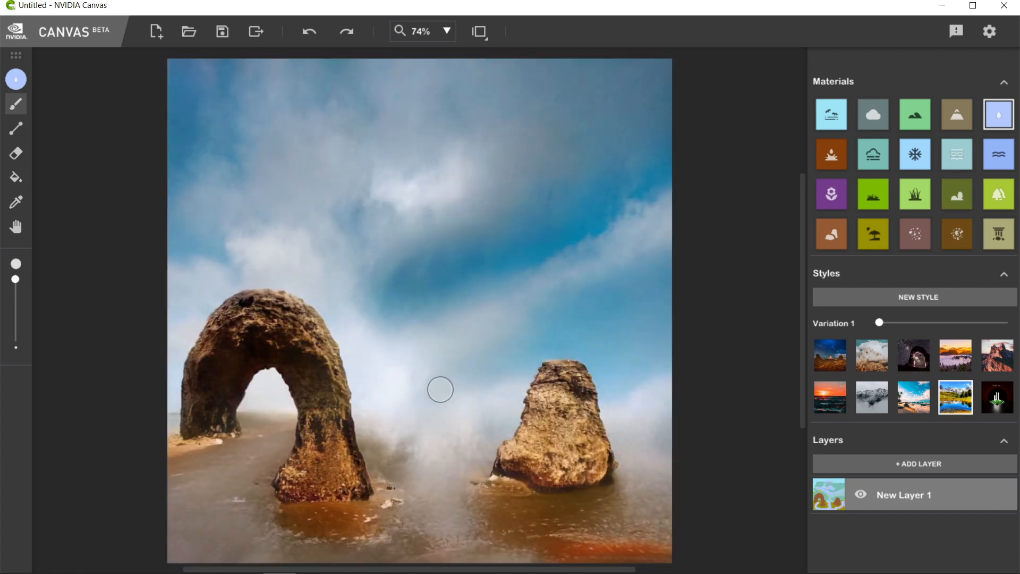
pyautogui.moveTo(558, 420)
pyautogui.mouseDown()
pyautogui.moveTo(524, 452)
pyautogui.moveTo(571, 398)
pyautogui.moveTo(562, 429)
pyautogui.moveTo(426, 461)
pyautogui.moveTo(217, 357)
pyautogui.moveTo(250, 297)
pyautogui.moveTo(431, 285)
pyautogui.mouseUp()
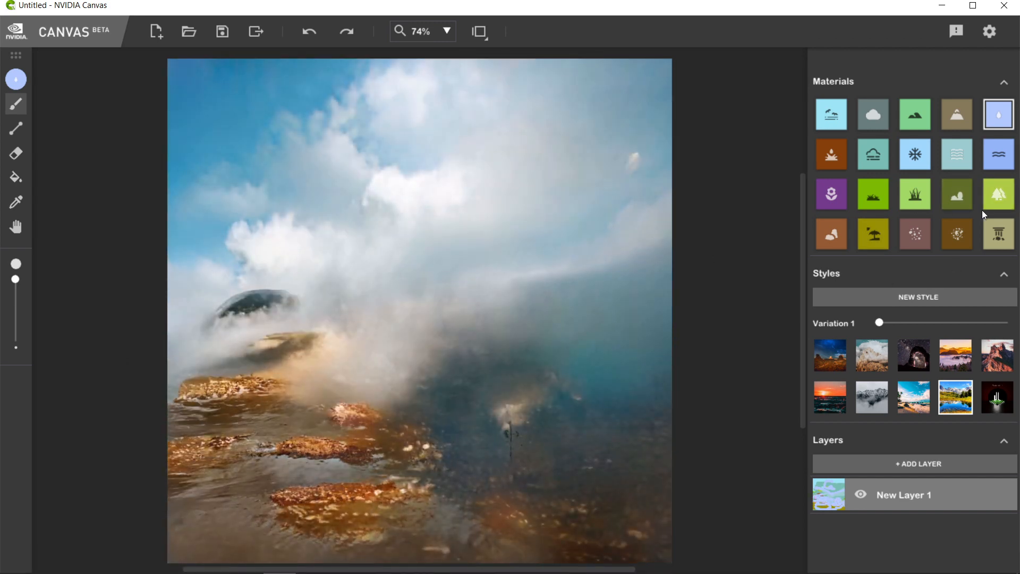
# Paint a tree rising from the water, and lay rocky ground around its base.
pyautogui.click(998, 195)
pyautogui.moveTo(579, 441)
pyautogui.mouseDown()
pyautogui.moveTo(581, 326)
pyautogui.moveTo(515, 269)
pyautogui.moveTo(553, 287)
pyautogui.moveTo(578, 416)
pyautogui.mouseUp()
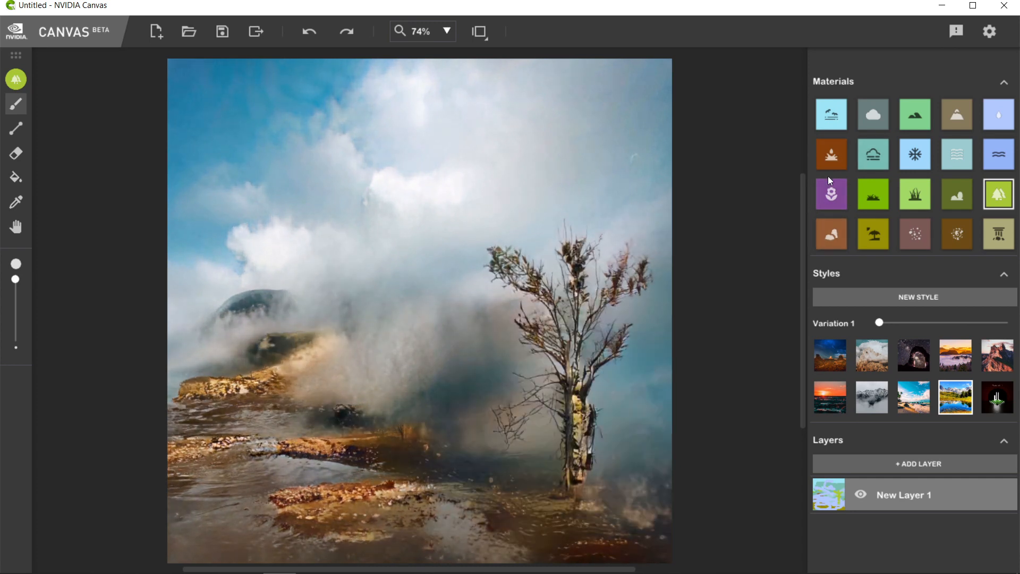
pyautogui.click(831, 155)
pyautogui.moveTo(590, 481); pyautogui.dragTo(655, 463)
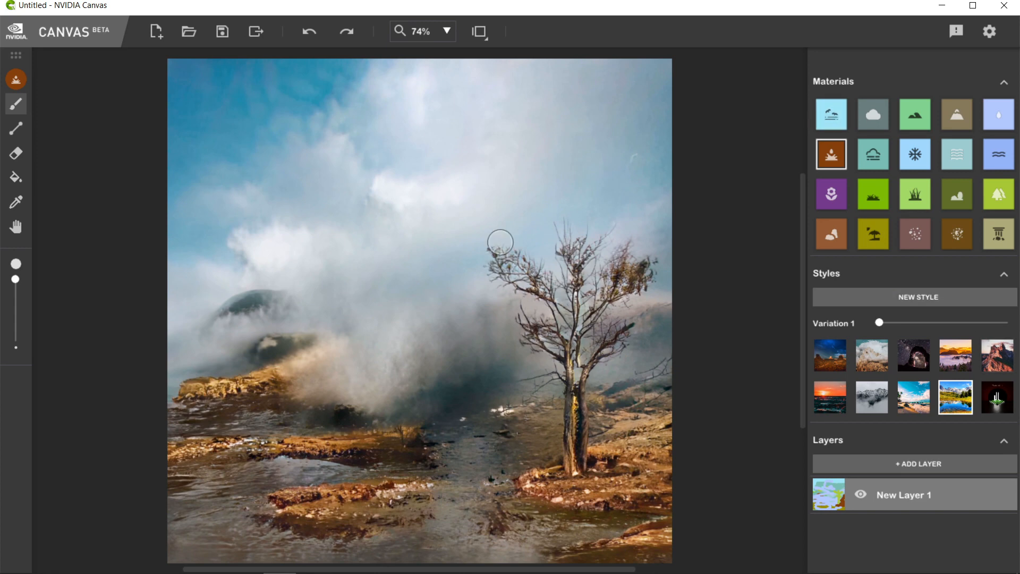
# Paint a stone ridge sloping across the scene around the pool, and cover the landscape with clouds.
pyautogui.moveTo(630, 351)
pyautogui.mouseDown()
pyautogui.moveTo(385, 377)
pyautogui.moveTo(665, 281)
pyautogui.moveTo(338, 424)
pyautogui.moveTo(165, 440)
pyautogui.moveTo(304, 444)
pyautogui.mouseUp()
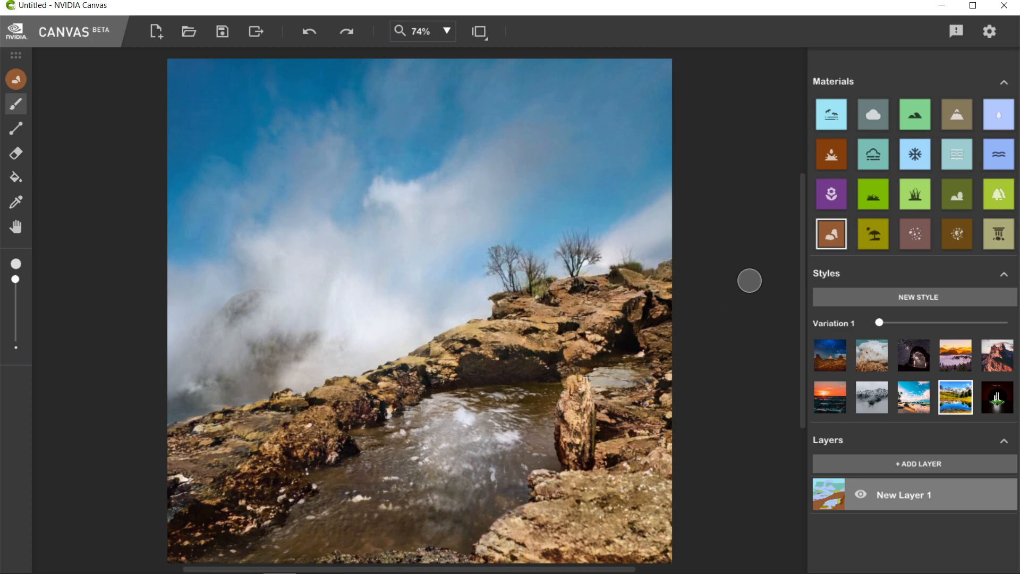
pyautogui.click(873, 114)
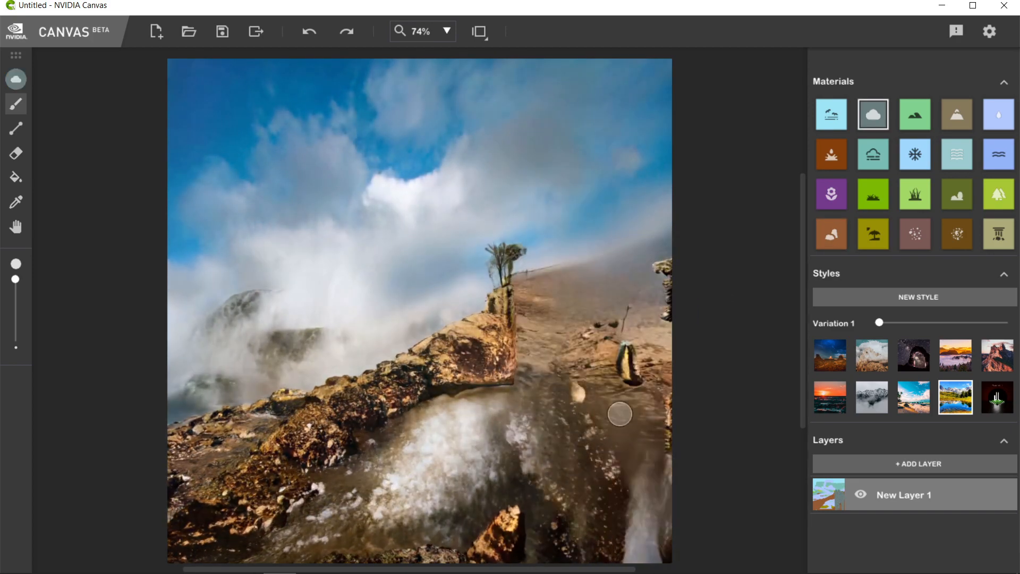
pyautogui.moveTo(620, 414)
pyautogui.mouseDown()
pyautogui.moveTo(558, 505)
pyautogui.moveTo(319, 521)
pyautogui.moveTo(473, 314)
pyautogui.moveTo(256, 411)
pyautogui.moveTo(166, 435)
pyautogui.moveTo(464, 537)
pyautogui.moveTo(276, 505)
pyautogui.moveTo(691, 91)
pyautogui.moveTo(628, 303)
pyautogui.moveTo(372, 319)
pyautogui.moveTo(628, 407)
pyautogui.mouseUp()
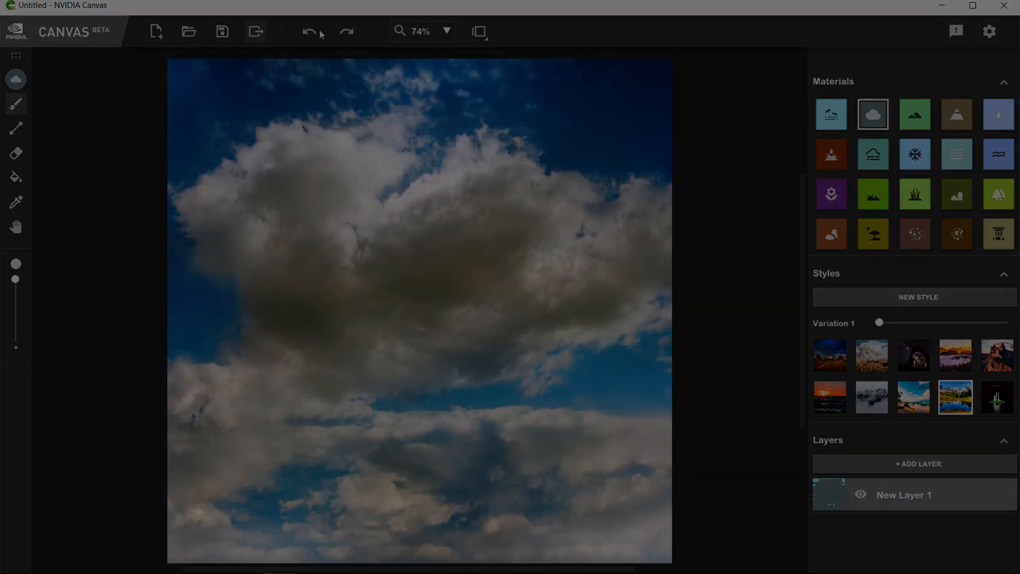